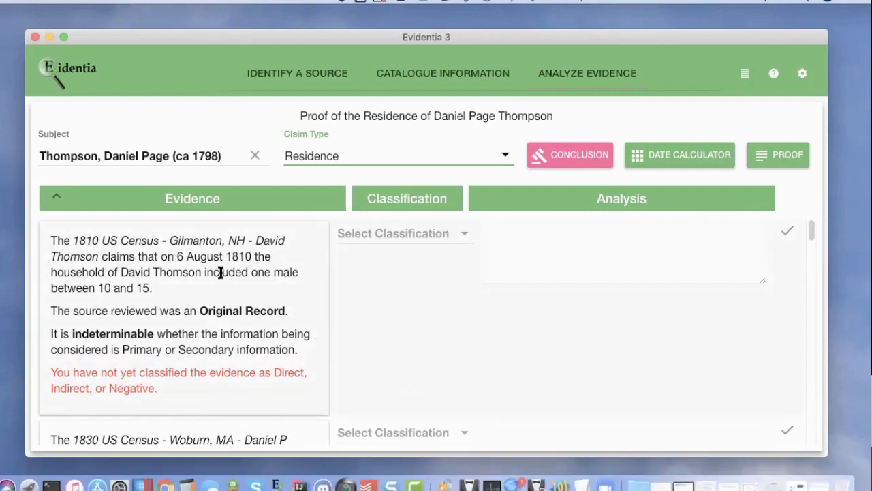
Step: Review every evidence claim listed for the residence proof, from the 1810 US Census through the last 1820 census entry
scroll(354, 317, down, 3)
scroll(354, 321, down, 3)
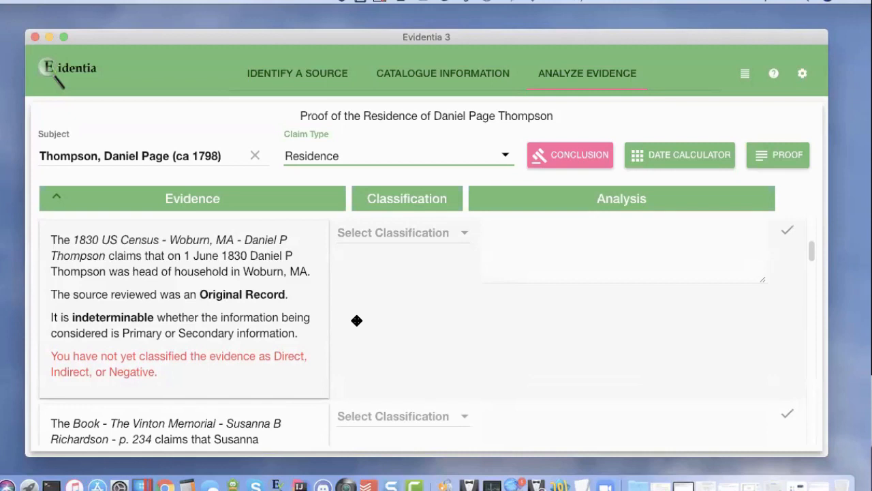
scroll(356, 321, down, 4)
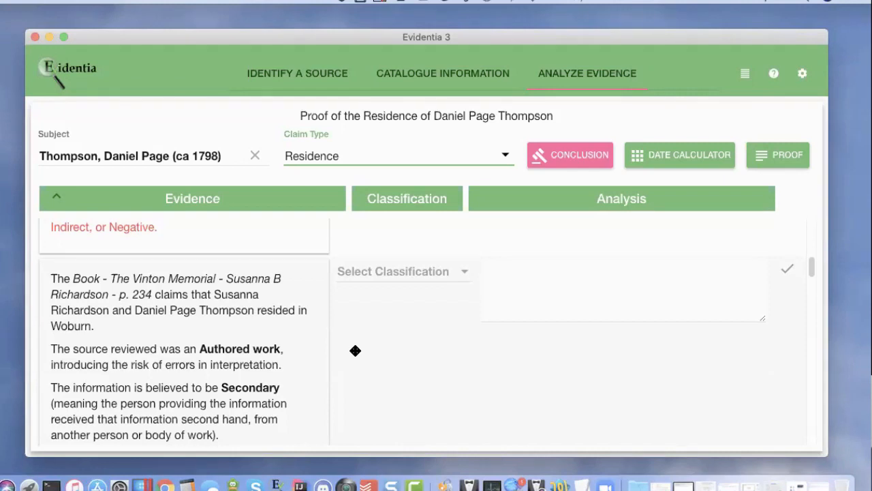
scroll(355, 350, down, 3)
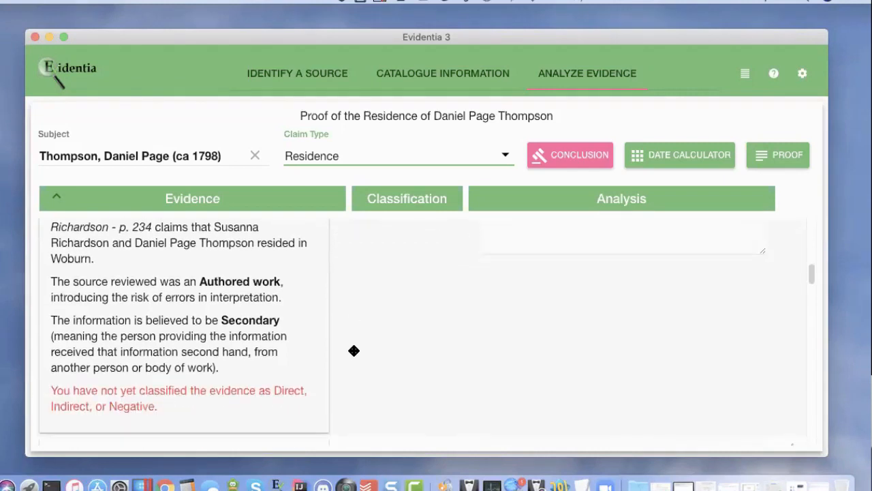
scroll(355, 352, down, 5)
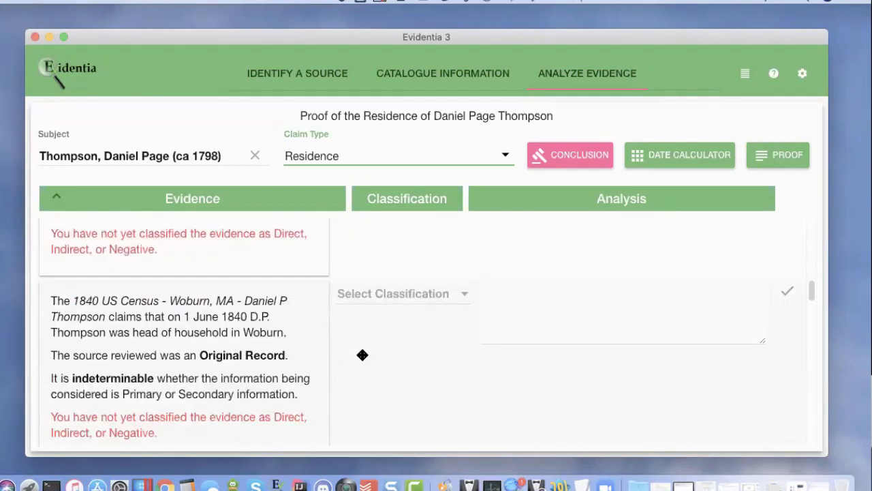
scroll(363, 354, down, 7)
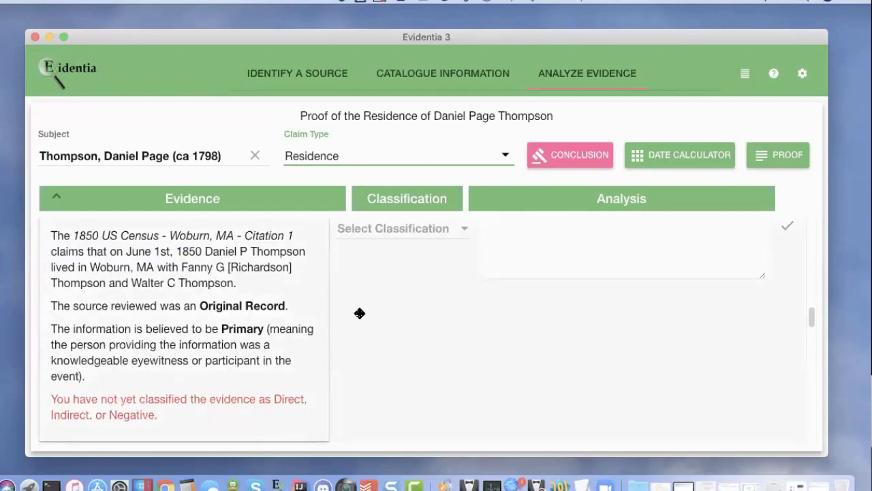
scroll(360, 313, down, 1)
scroll(360, 314, up, 1)
scroll(361, 323, down, 5)
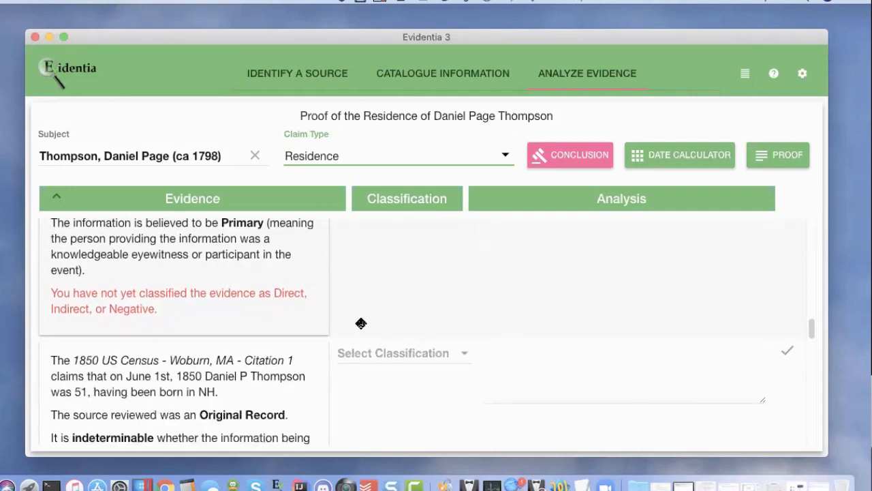
scroll(368, 394, down, 1)
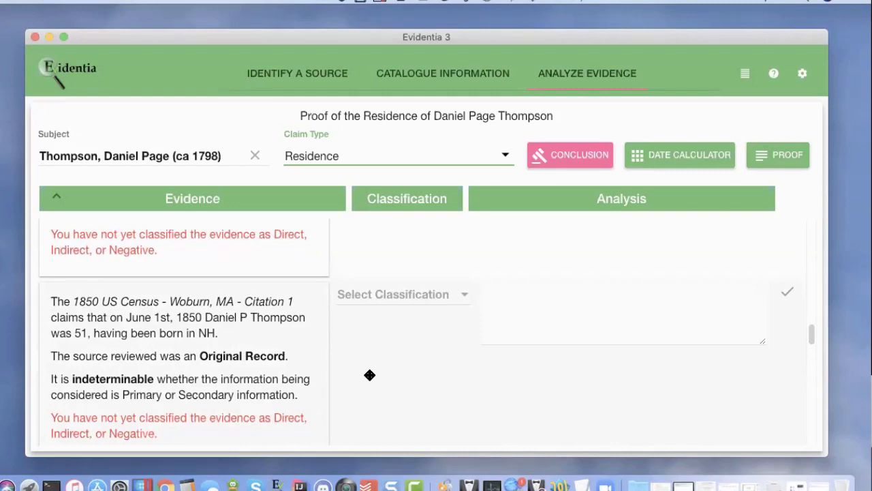
scroll(370, 374, down, 5)
scroll(370, 375, down, 2)
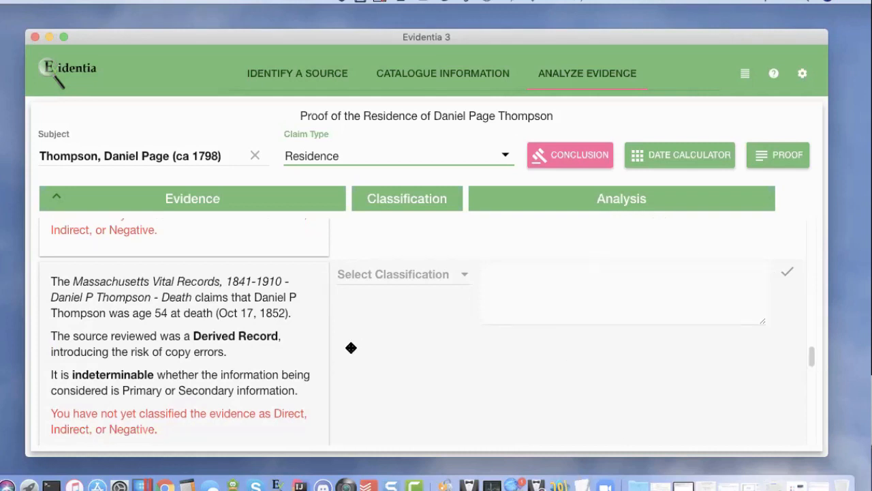
scroll(346, 353, down, 2)
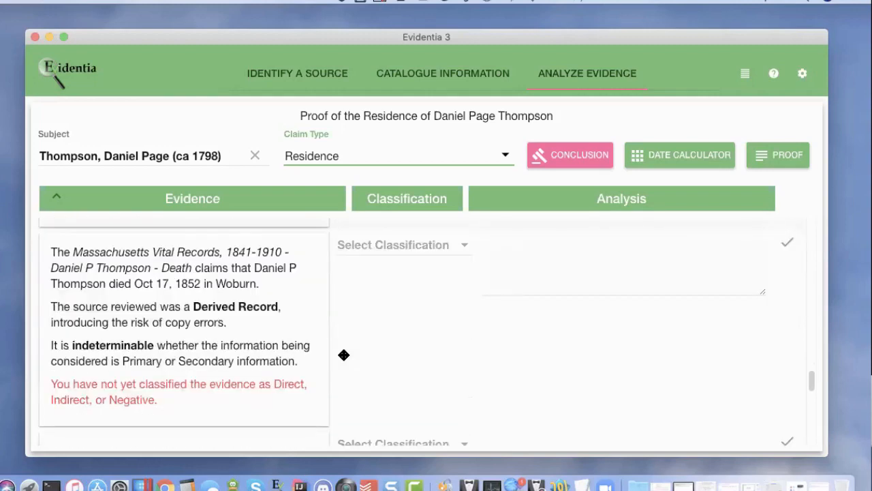
scroll(346, 337, down, 5)
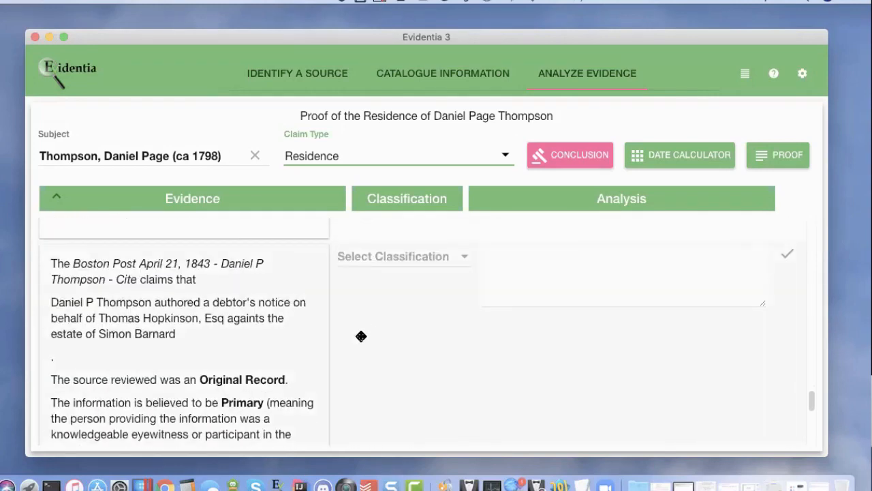
scroll(361, 336, down, 4)
scroll(362, 334, down, 5)
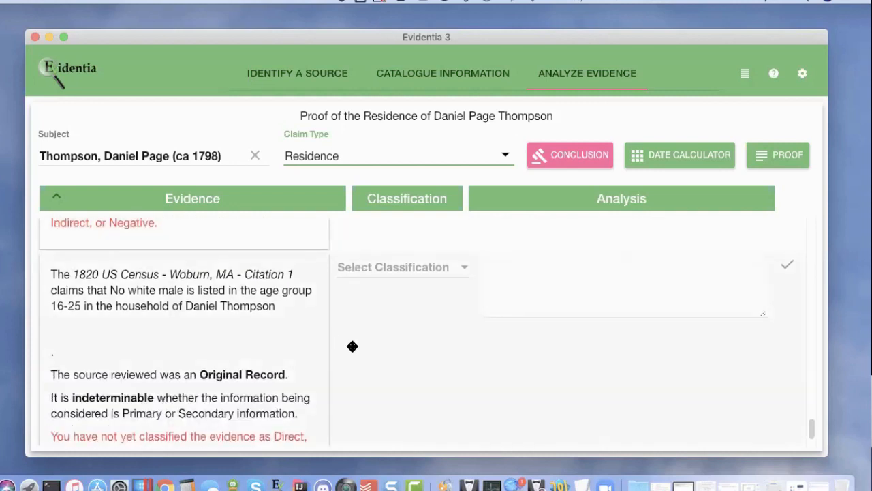
scroll(353, 345, down, 2)
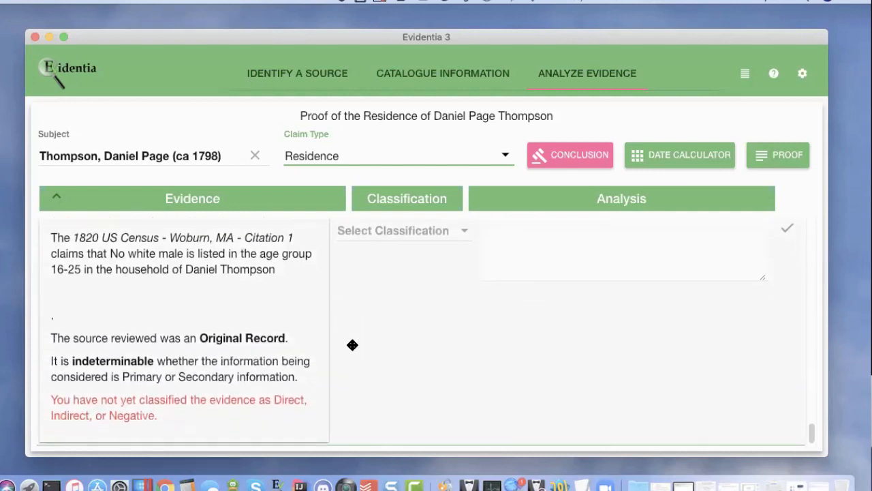
scroll(352, 345, up, 15)
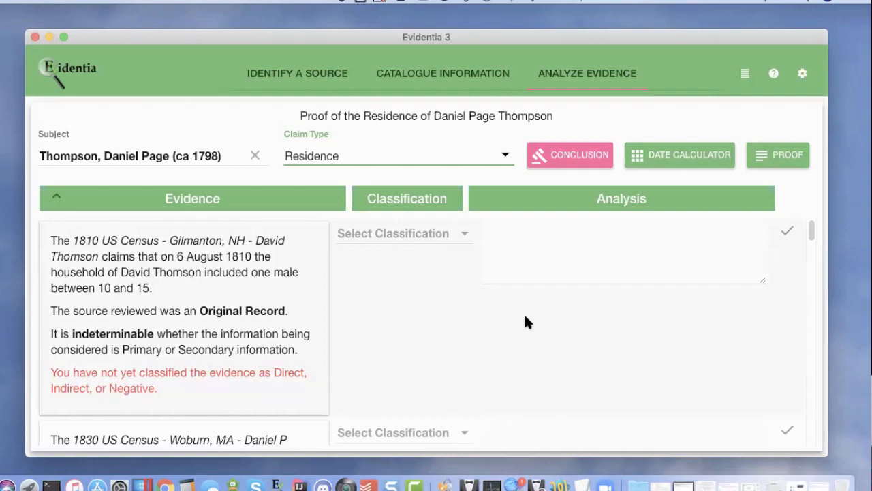
Step: Collapse the evidence details and move the Vinton Memorial residence claim between the two Massachusetts death record claims
click(57, 199)
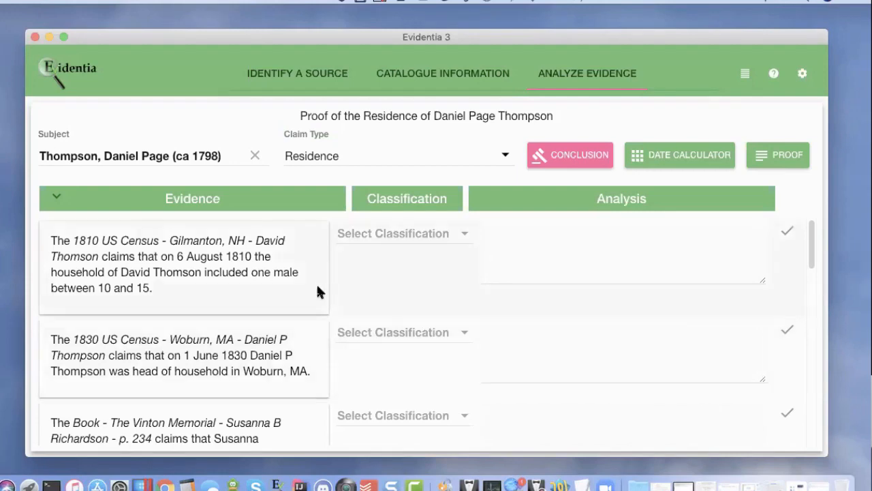
scroll(570, 378, down, 5)
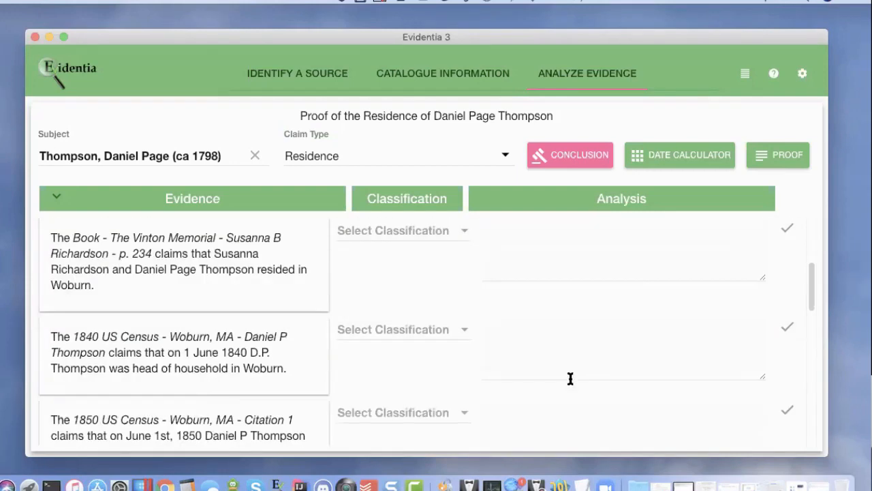
scroll(570, 378, down, 3)
scroll(571, 378, up, 7)
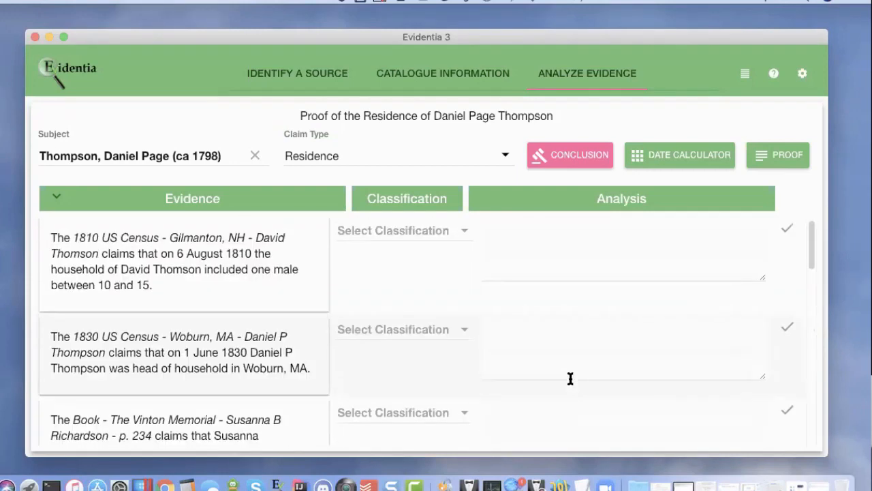
scroll(570, 378, down, 1)
scroll(571, 379, down, 2)
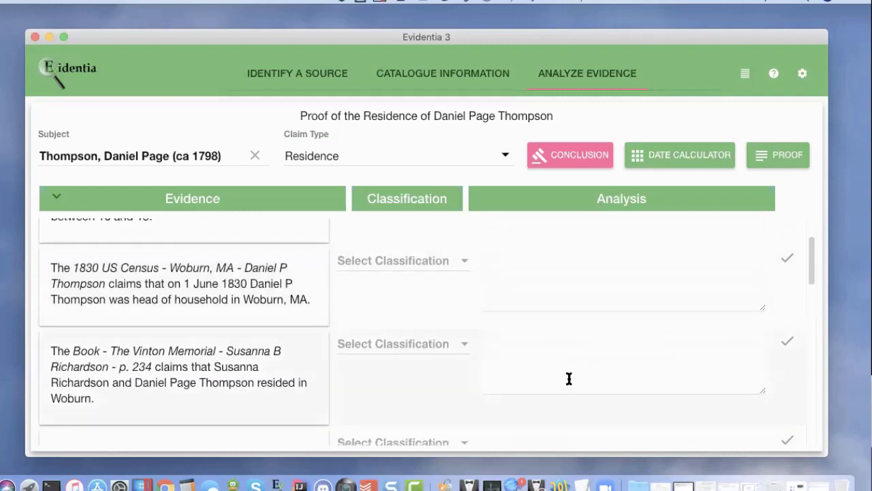
drag(411, 338, 423, 306)
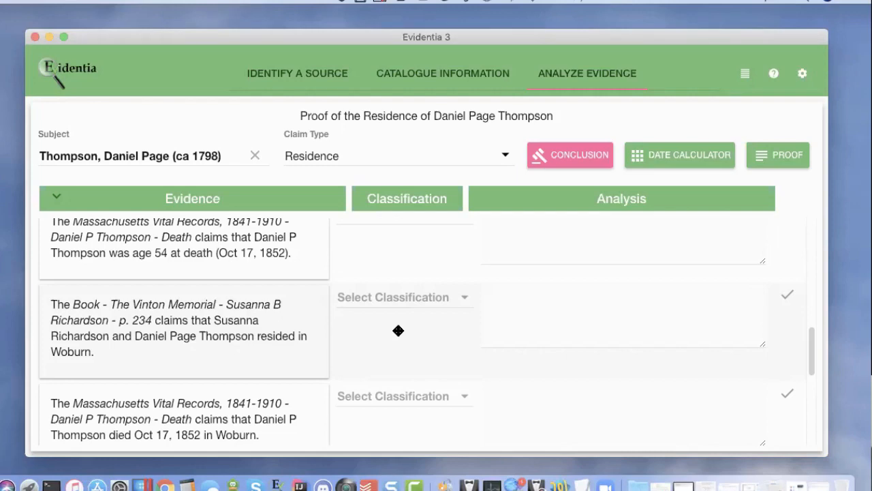
Step: Resolve the data sync conflict by copying the cloud data to local
scroll(268, 307, down, 2)
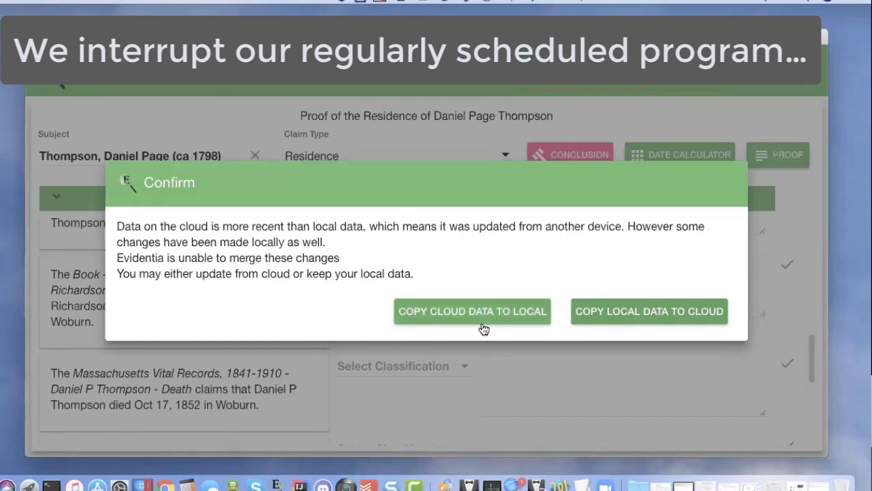
click(465, 312)
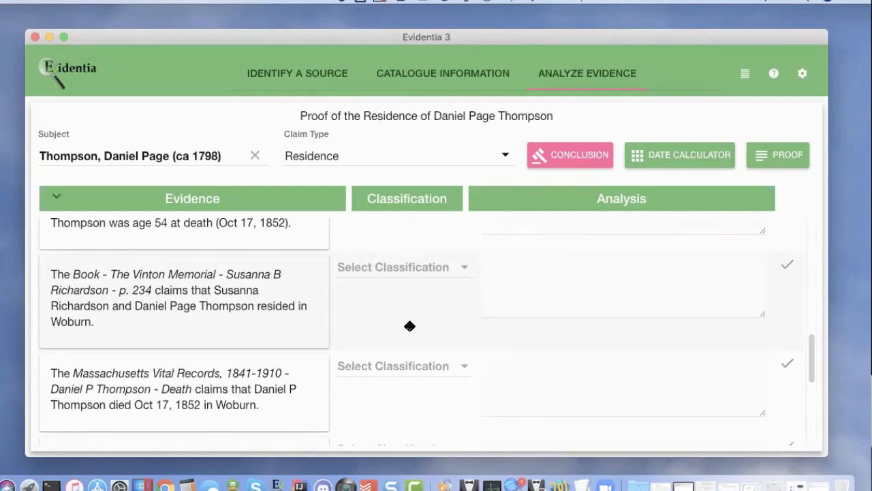
Step: Move the 1820 US Census claim from the end of the evidence list to directly below the 1810 US Census claim
scroll(410, 326, down, 2)
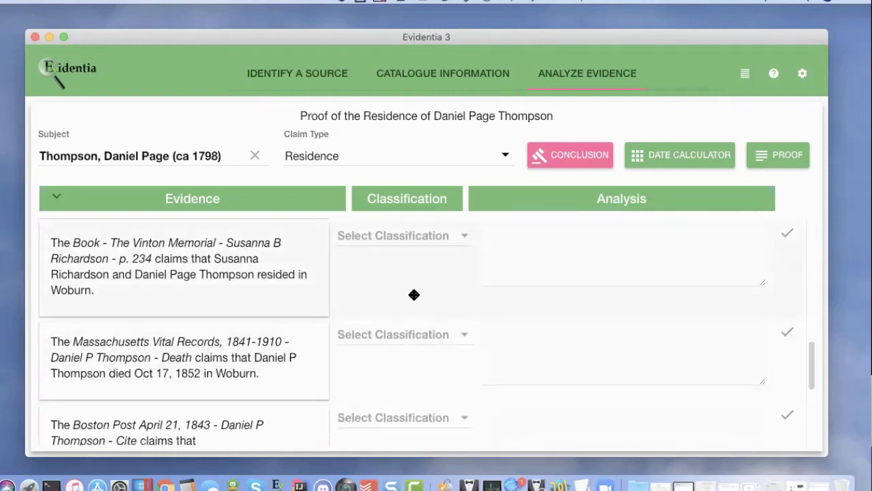
scroll(414, 294, down, 1)
scroll(413, 293, down, 2)
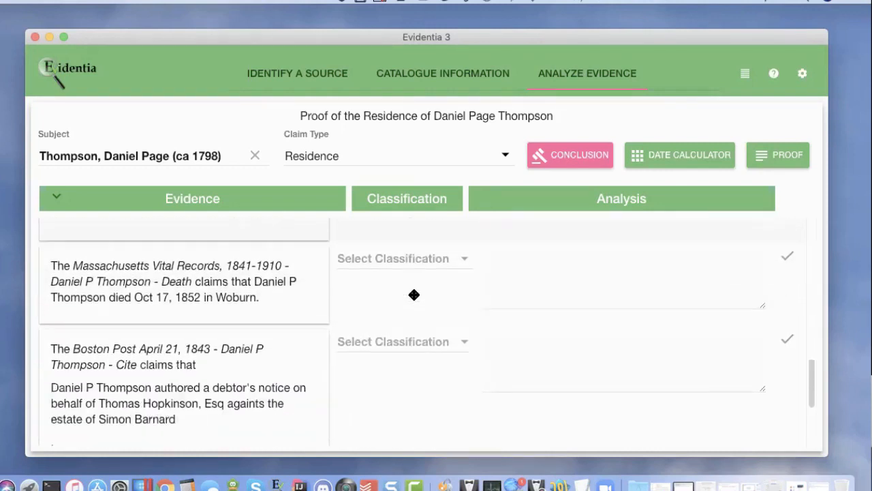
scroll(415, 280, down, 3)
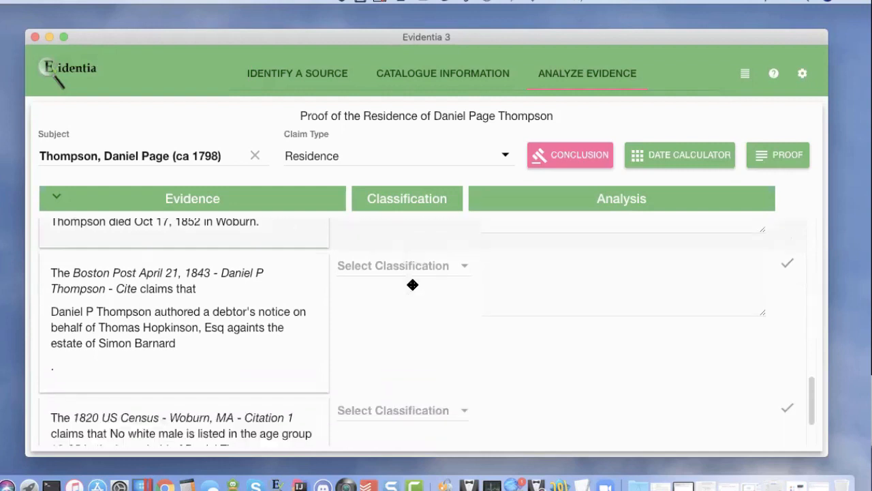
scroll(412, 285, down, 2)
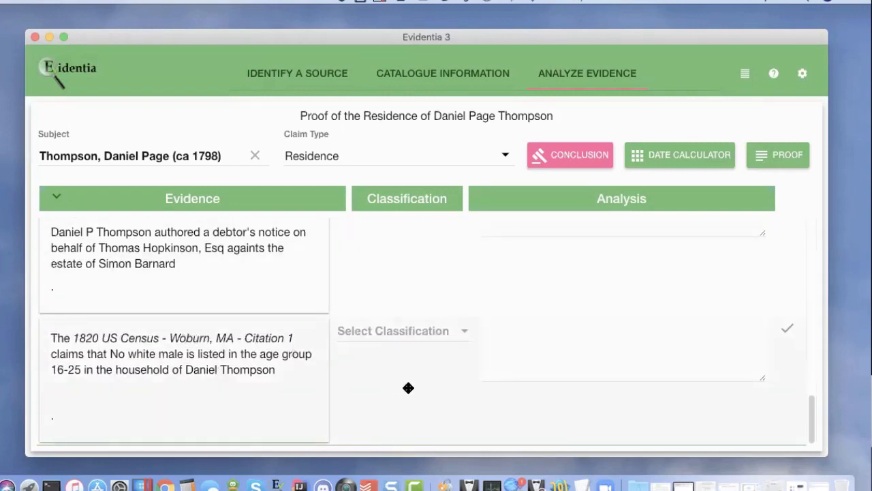
drag(409, 375, 401, 233)
scroll(404, 219, up, 10)
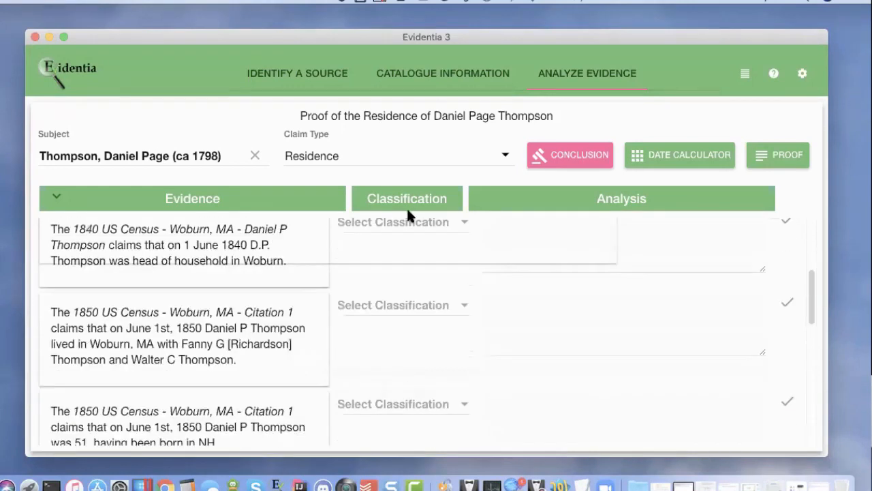
drag(400, 297, 404, 341)
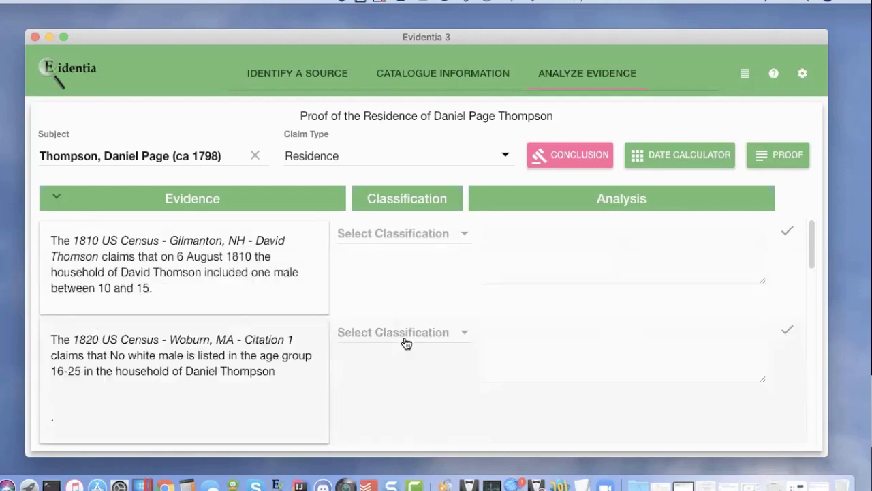
scroll(499, 324, down, 3)
scroll(501, 324, up, 3)
scroll(504, 320, down, 2)
scroll(505, 322, down, 6)
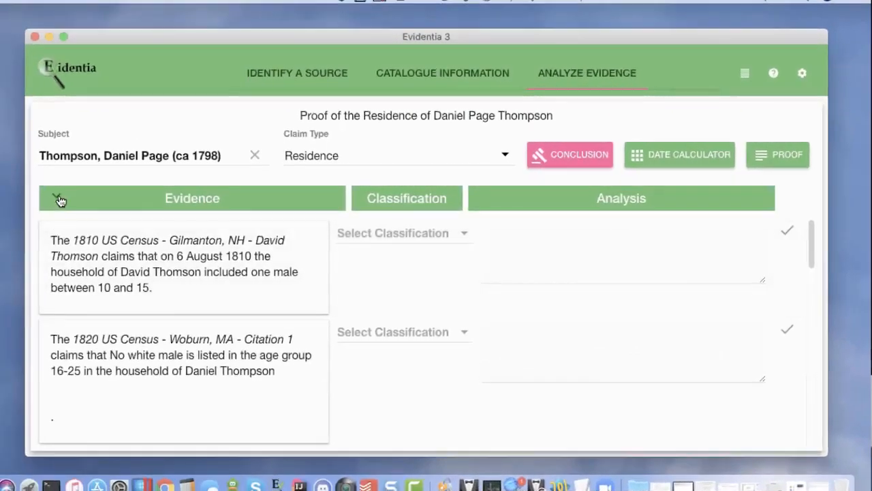
Step: Expand the evidence details again and classify the 1810 US Census claim as Indirect
click(22, 189)
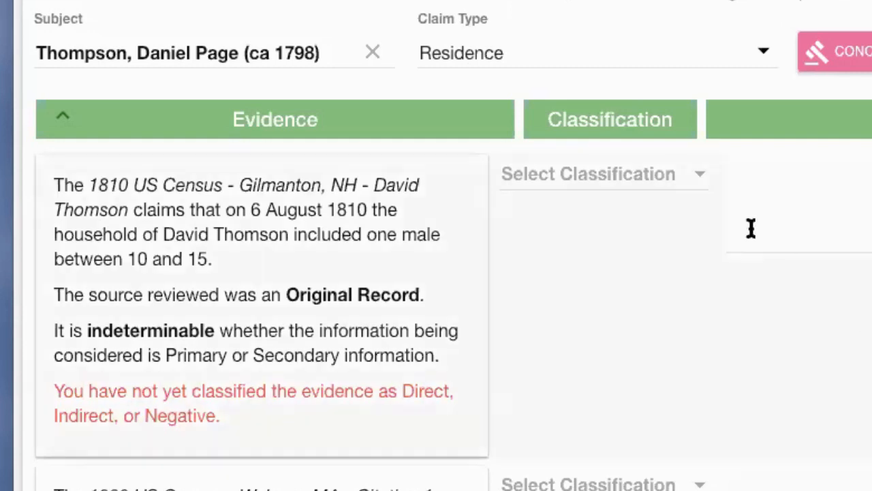
click(696, 182)
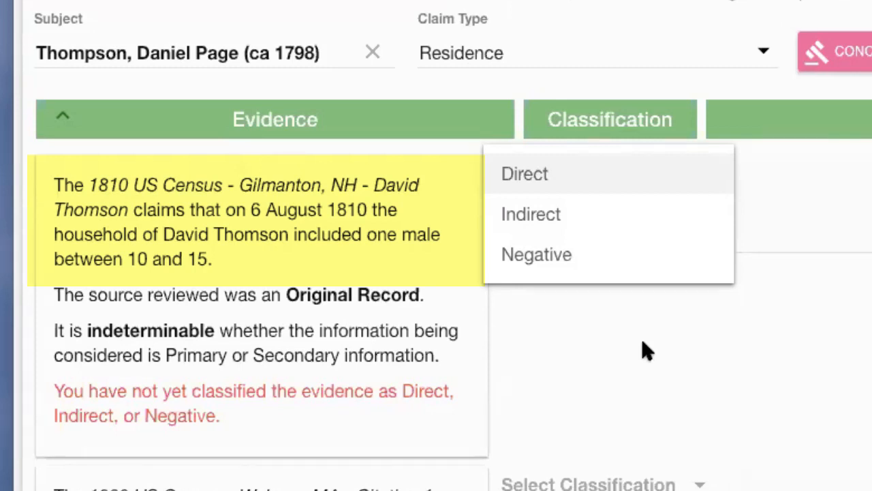
click(537, 225)
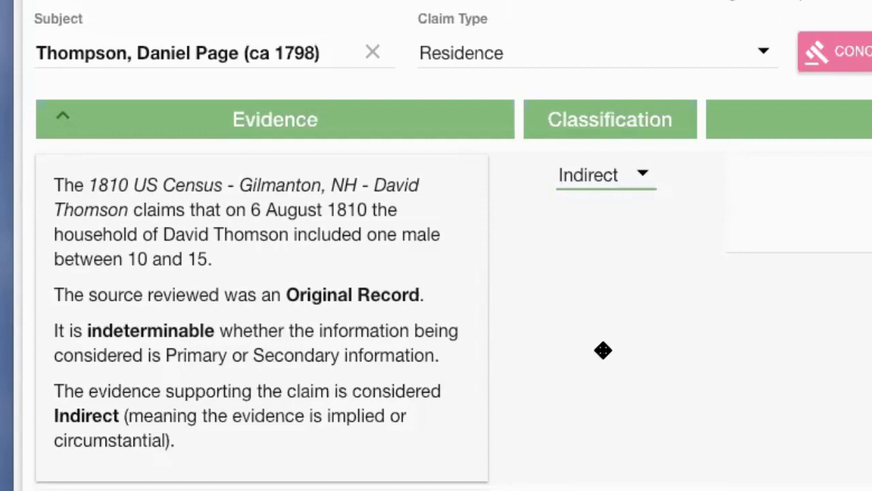
Step: Classify the 1820 US Census claim about no white male aged 16-25 as Negative evidence
scroll(603, 350, down, 5)
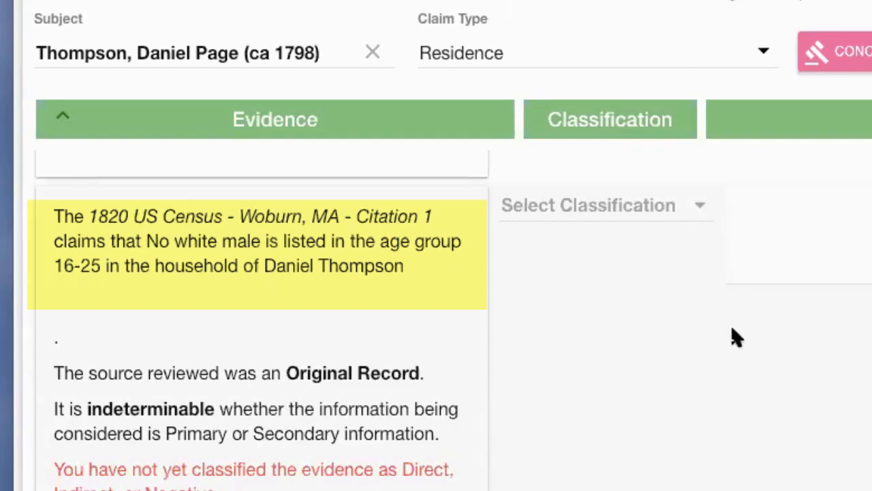
click(692, 218)
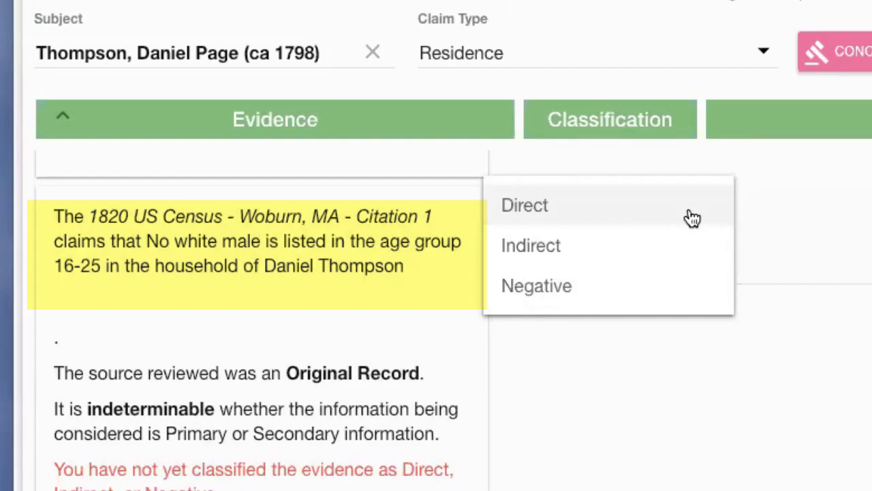
click(536, 290)
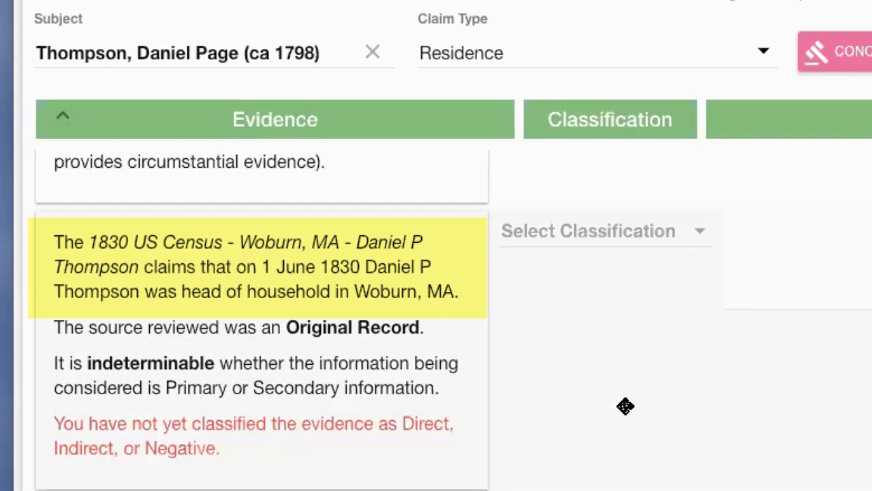
Step: Classify the 1830 US Census head-of-household claim for Woburn, MA as Direct evidence
click(696, 238)
click(531, 236)
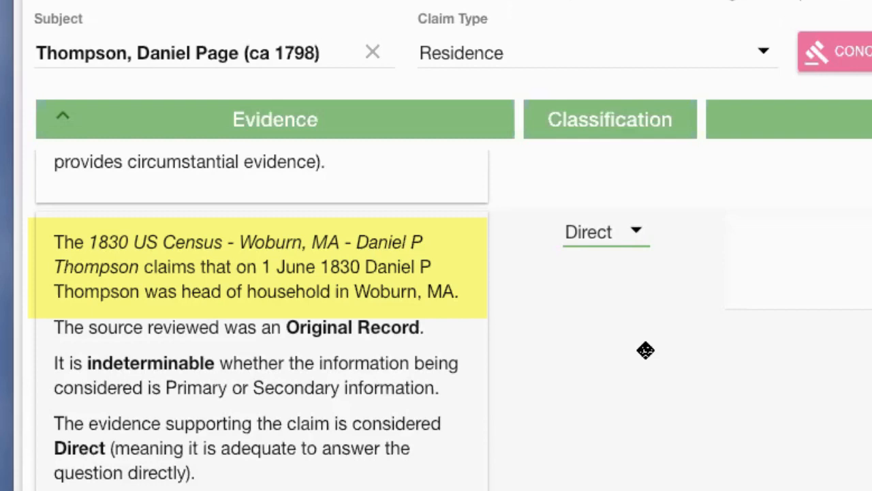
scroll(627, 361, down, 1)
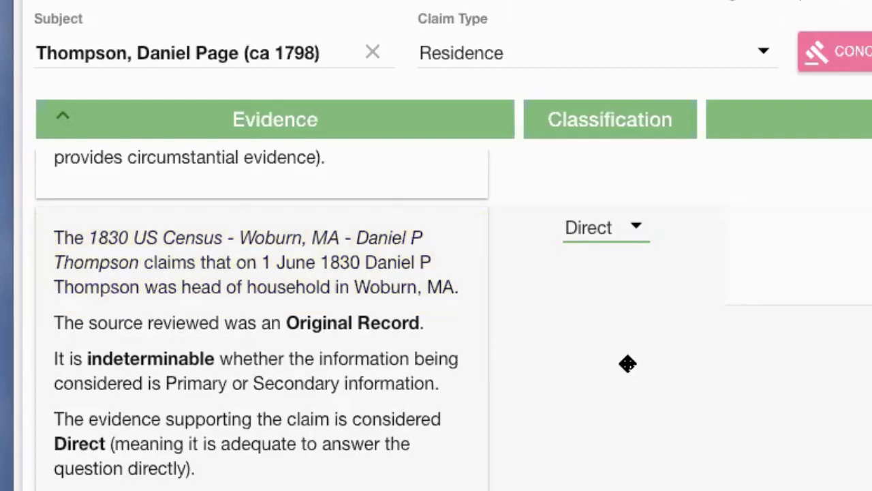
Step: Classify the 1840 US Census head-of-household claim for Woburn, MA as Direct evidence
scroll(627, 363, down, 5)
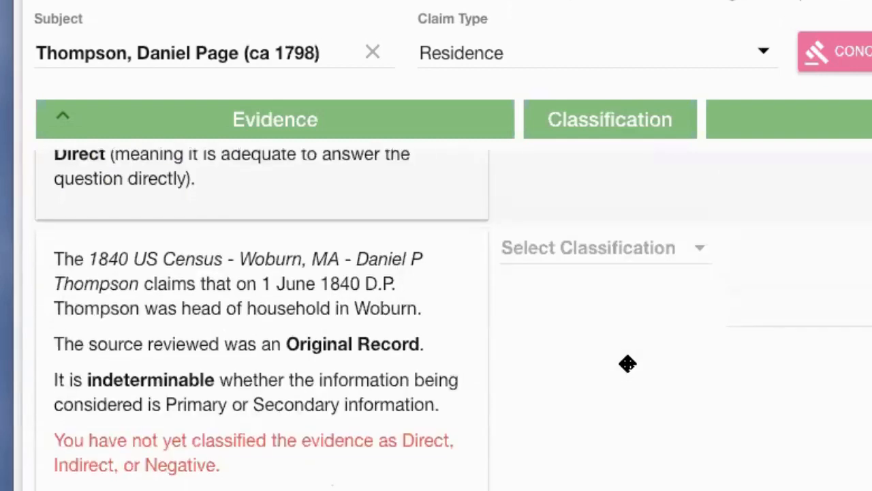
scroll(628, 364, down, 2)
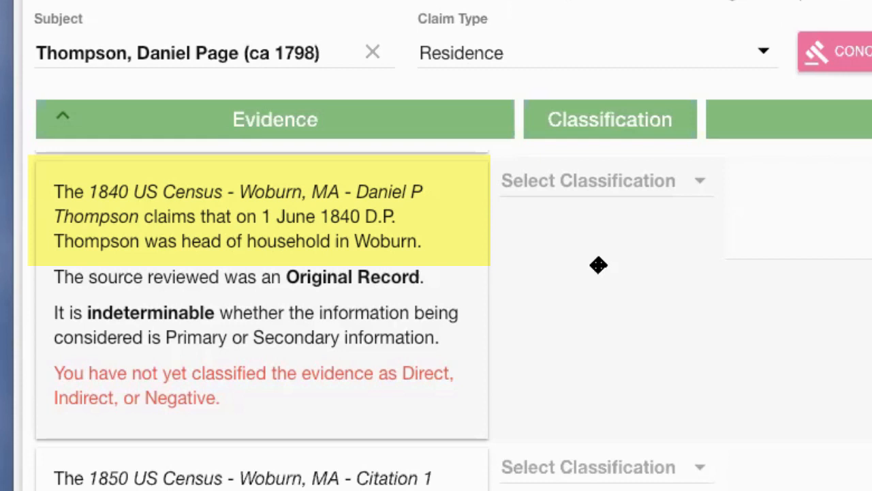
click(688, 189)
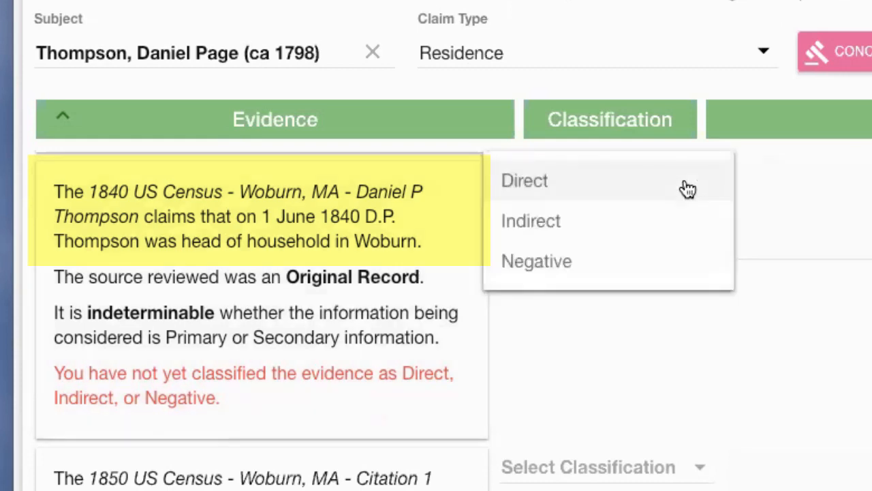
click(540, 183)
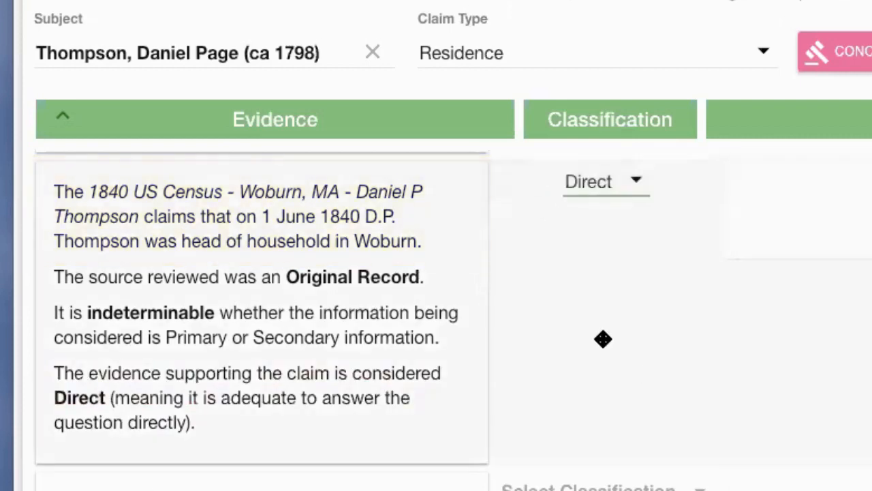
Step: Classify the 1850 US Census claim about living in Woburn, MA with two family members as Direct evidence
scroll(605, 339, down, 1)
scroll(605, 338, down, 2)
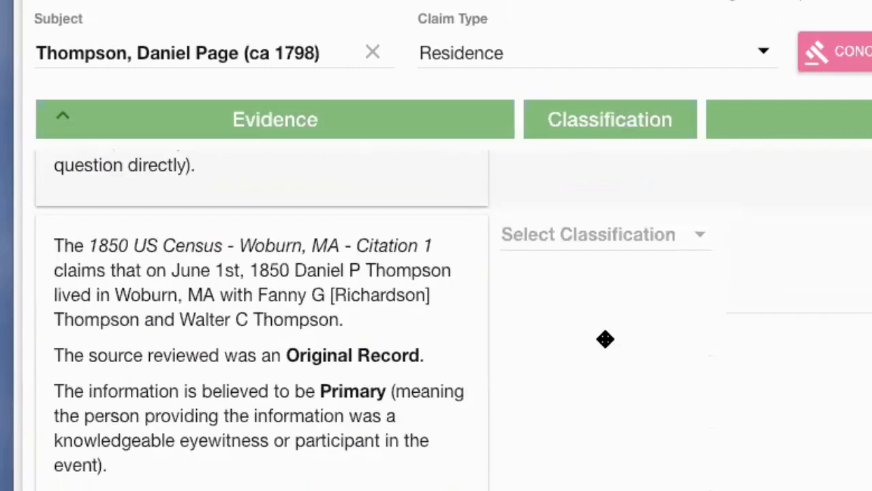
scroll(605, 339, down, 2)
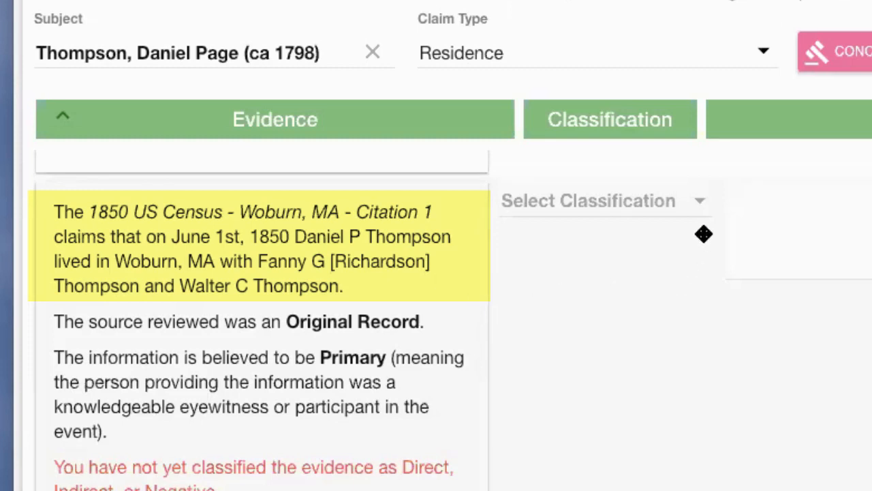
click(692, 209)
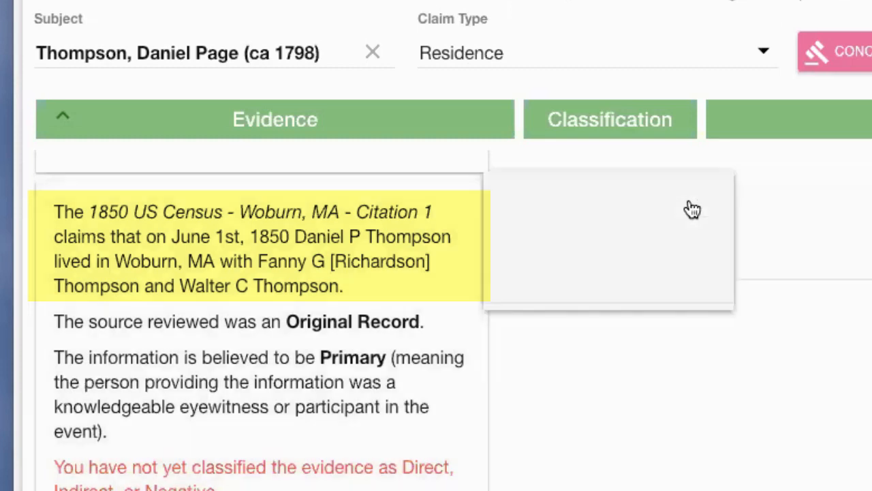
click(547, 208)
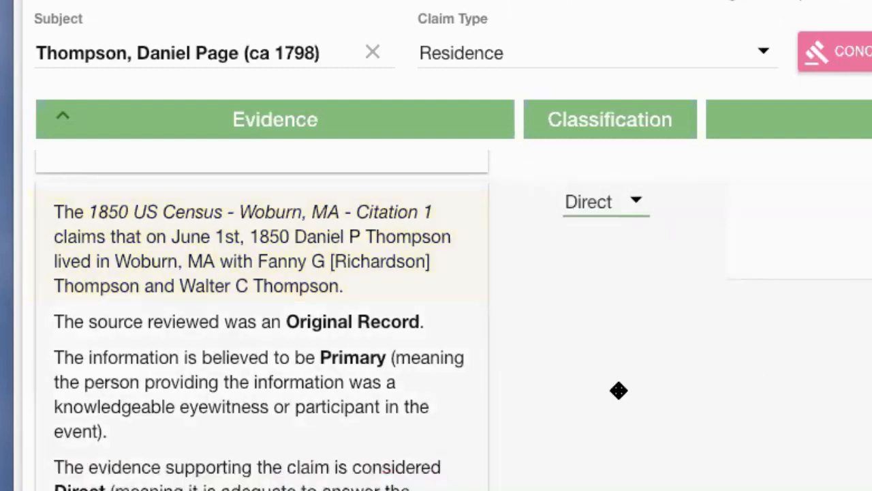
Step: Compare the two 1850 US Census claims and classify the one about being 51 and born in NH as Direct evidence
scroll(633, 402, down, 5)
scroll(634, 402, down, 2)
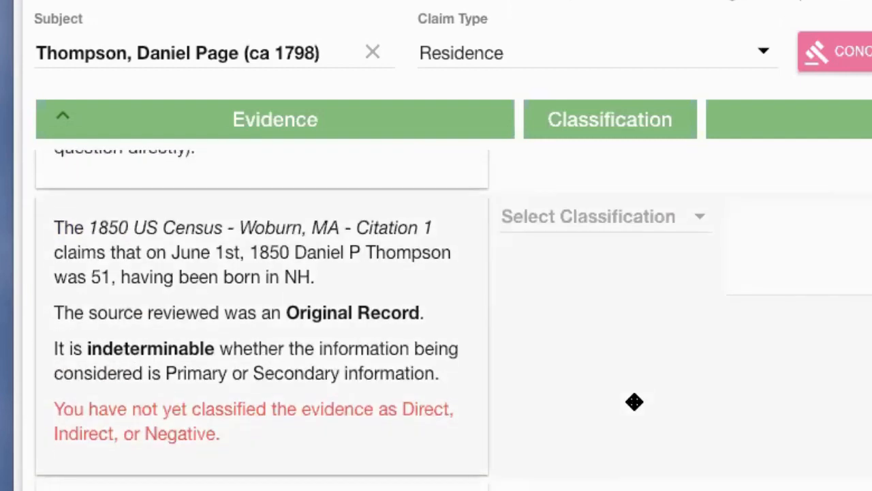
scroll(633, 402, down, 1)
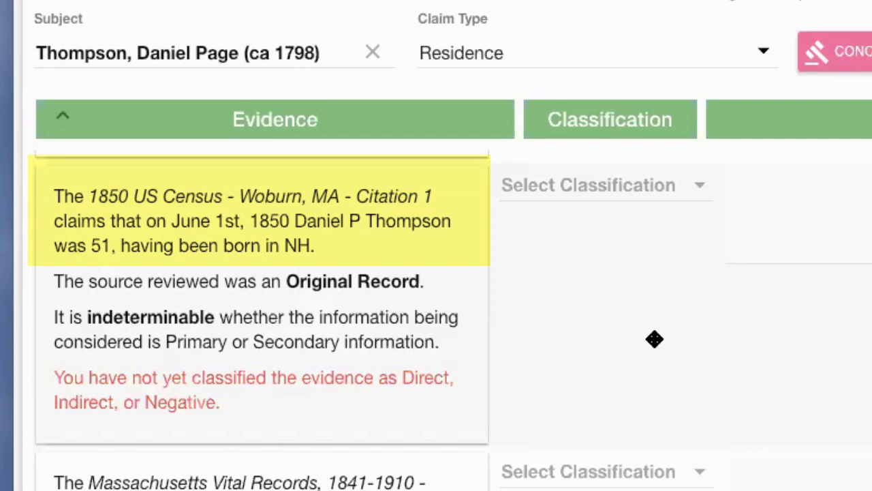
scroll(446, 225, down, 2)
scroll(444, 267, up, 8)
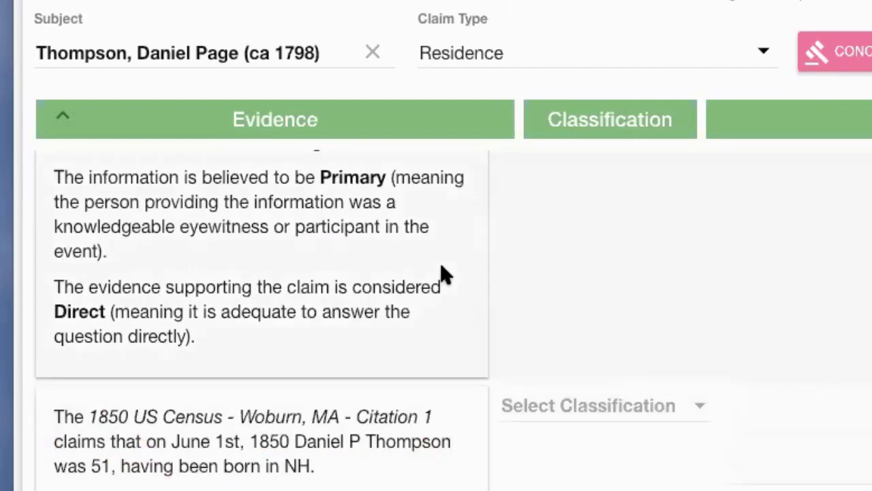
scroll(440, 263, up, 2)
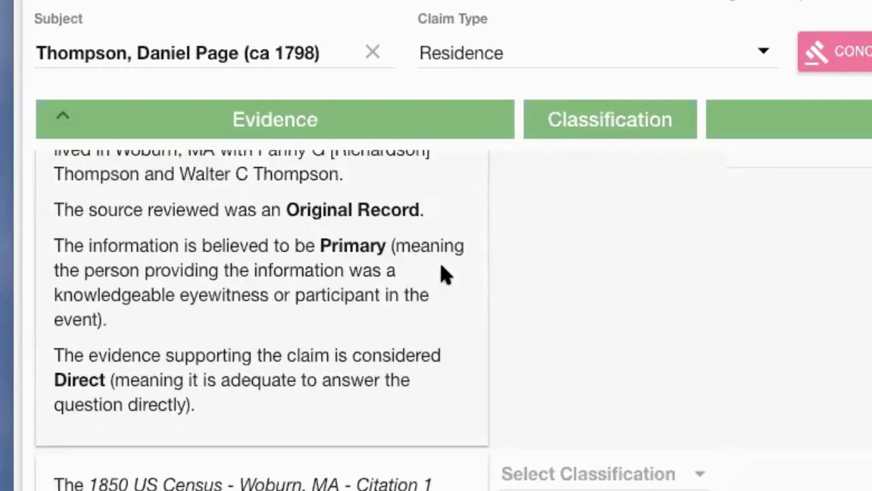
scroll(440, 265, up, 3)
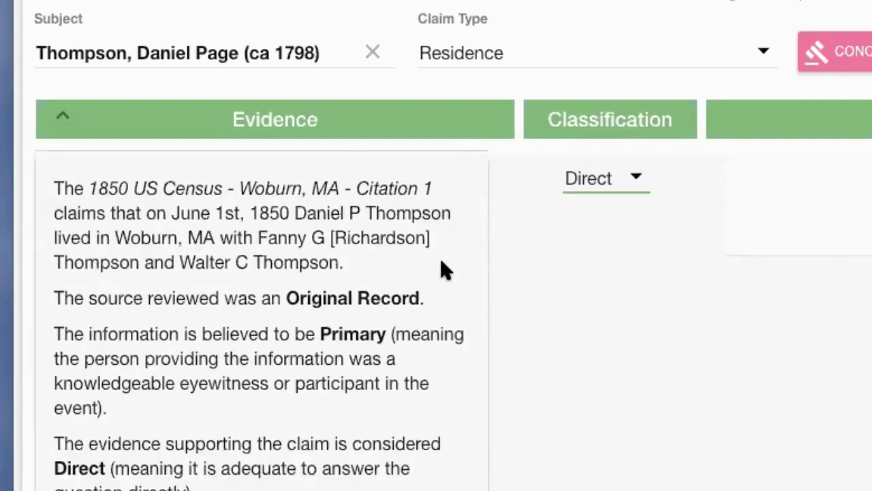
scroll(440, 269, down, 5)
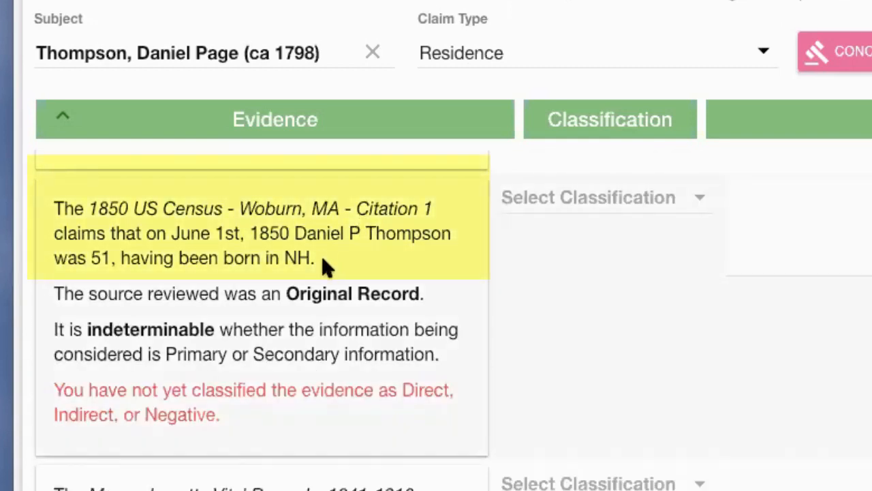
click(696, 207)
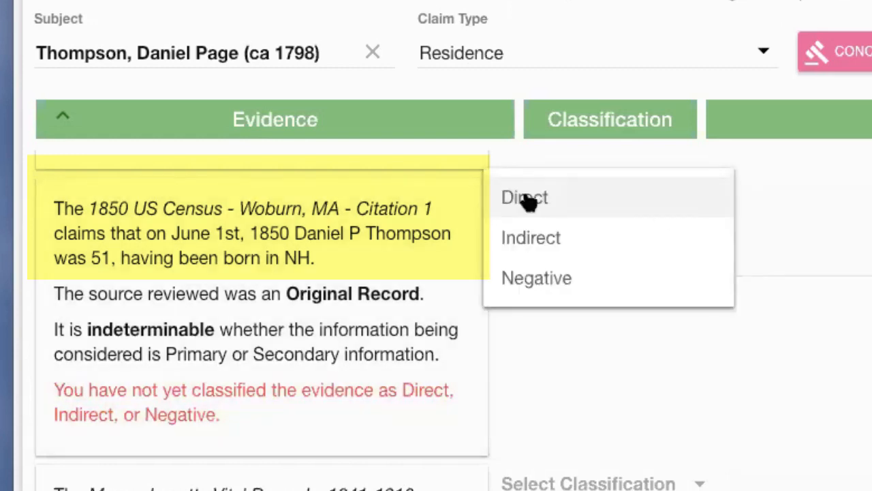
click(529, 199)
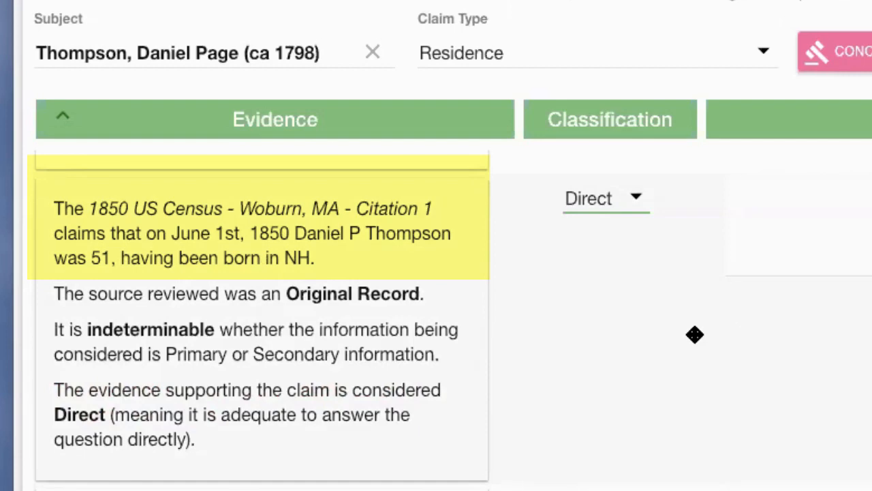
Step: Review the remaining unclassified claims and classify the Massachusetts Vital Records claim about the death in Woburn as Direct evidence
scroll(695, 334, down, 4)
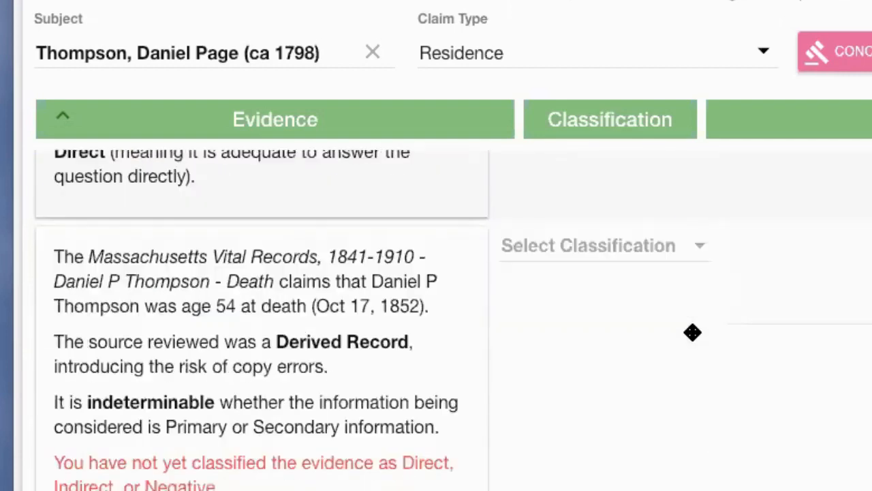
scroll(690, 332, down, 1)
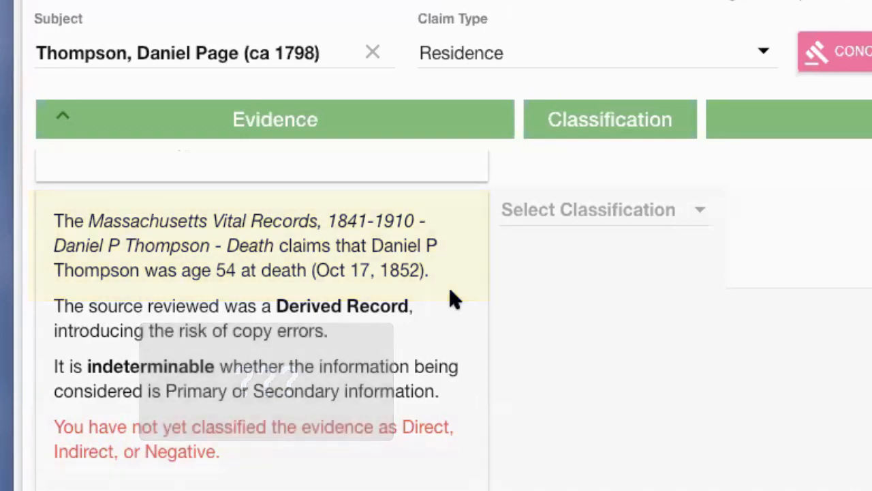
scroll(442, 275, down, 4)
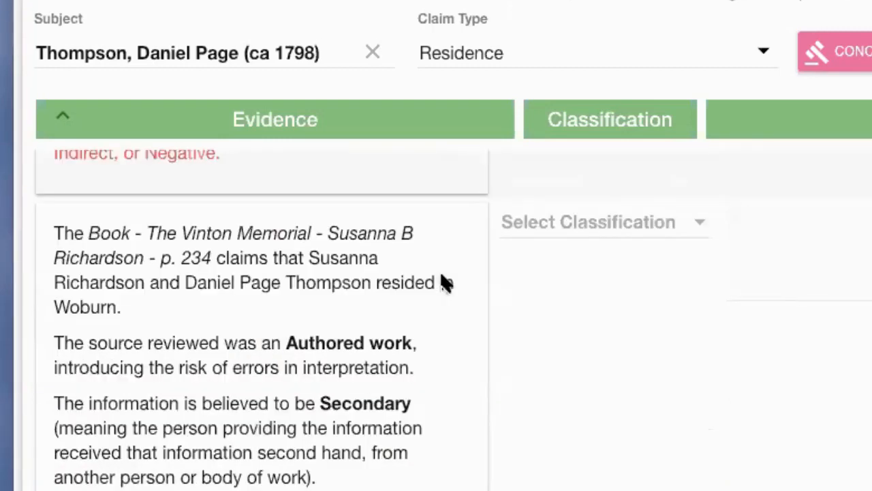
scroll(432, 228, up, 1)
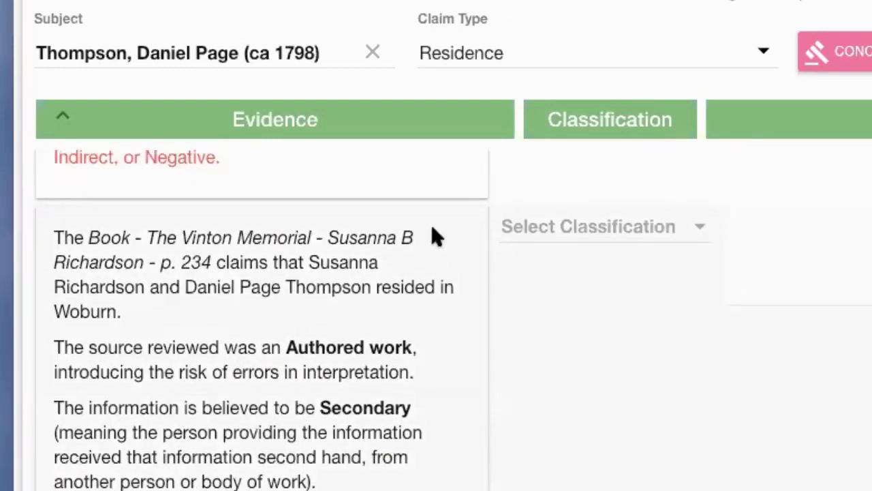
scroll(426, 228, down, 6)
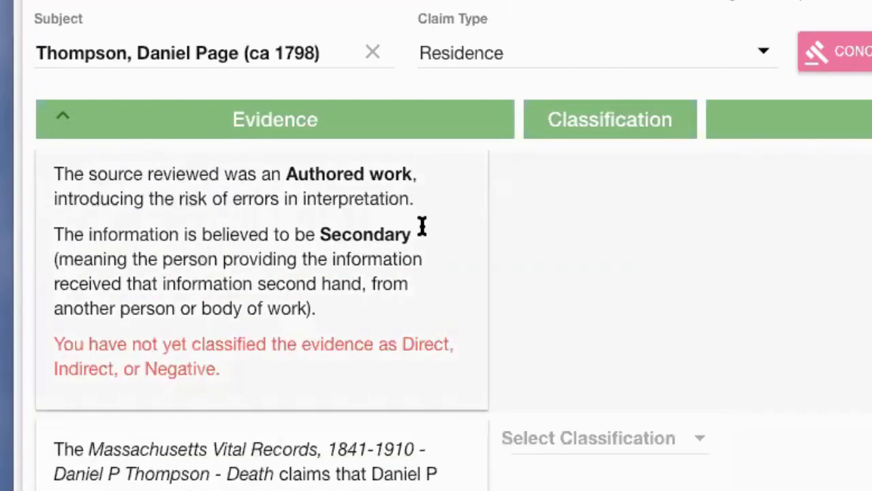
scroll(426, 232, down, 5)
scroll(420, 230, up, 6)
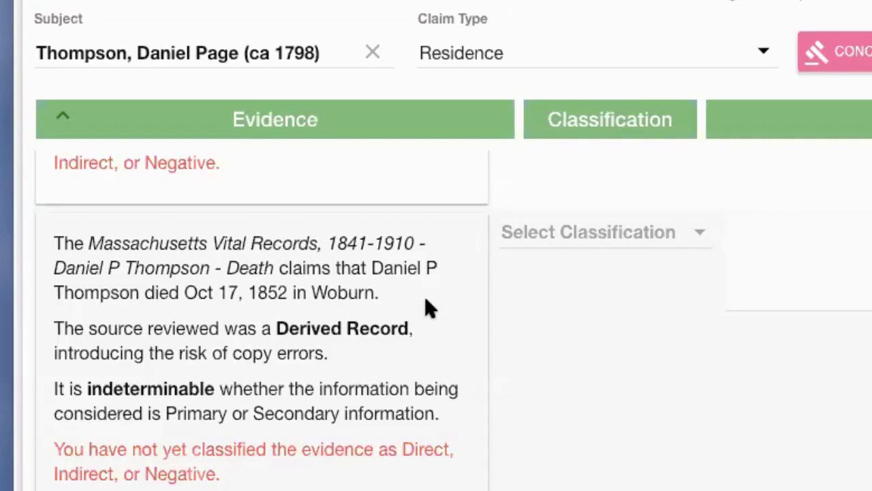
click(660, 239)
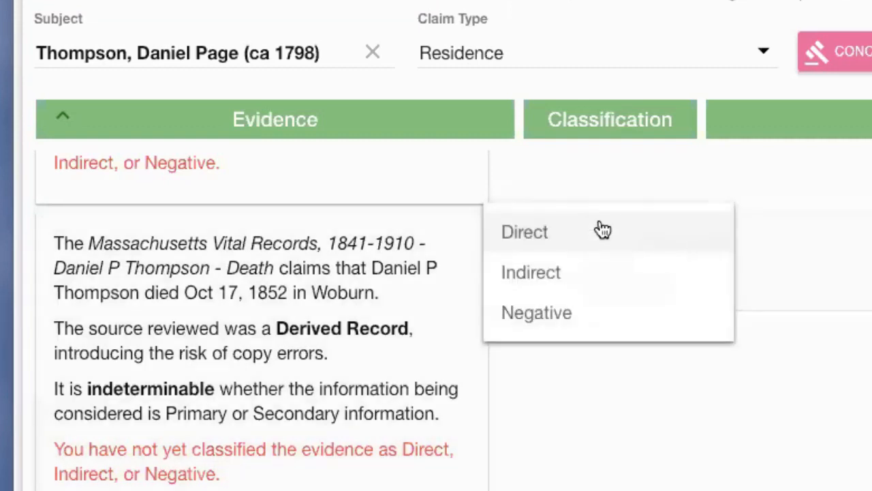
click(542, 236)
Step: In the Massachusetts Vital Records death citation, remove the Residence tag from the claim about being age 54 at death
scroll(608, 379, down, 2)
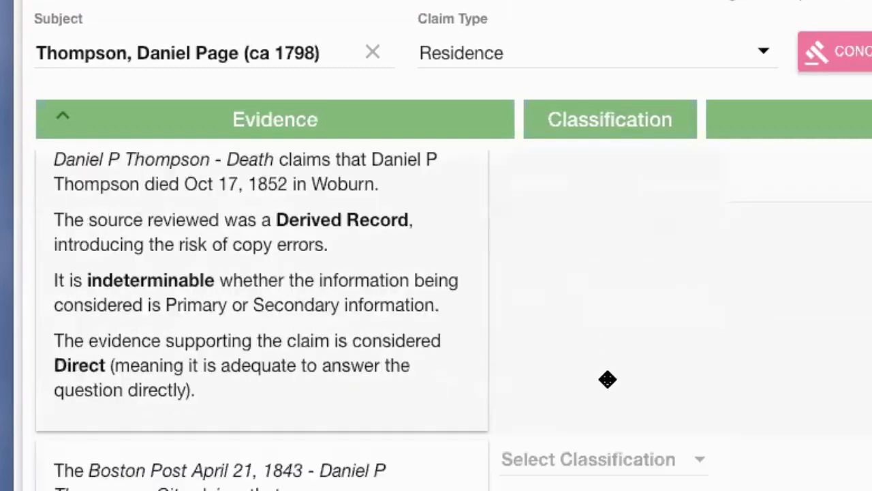
scroll(608, 379, up, 5)
scroll(608, 379, up, 5)
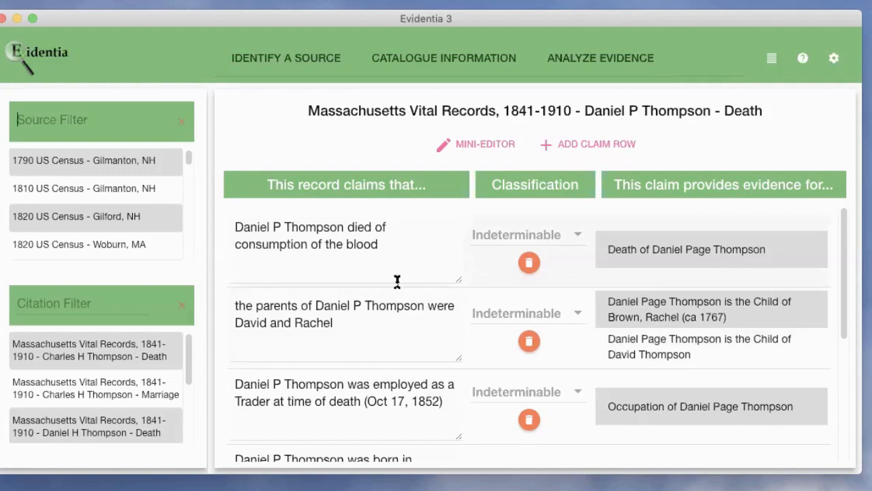
scroll(375, 343, down, 1)
scroll(375, 343, down, 5)
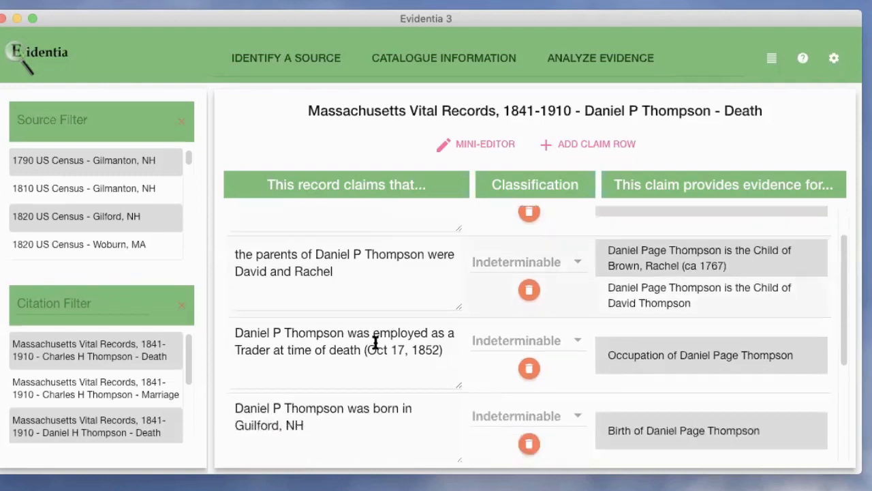
scroll(375, 343, down, 5)
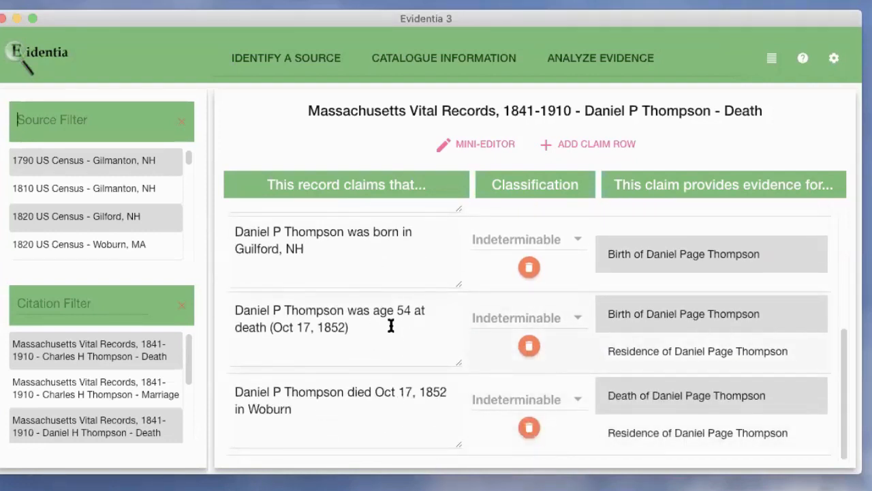
click(385, 328)
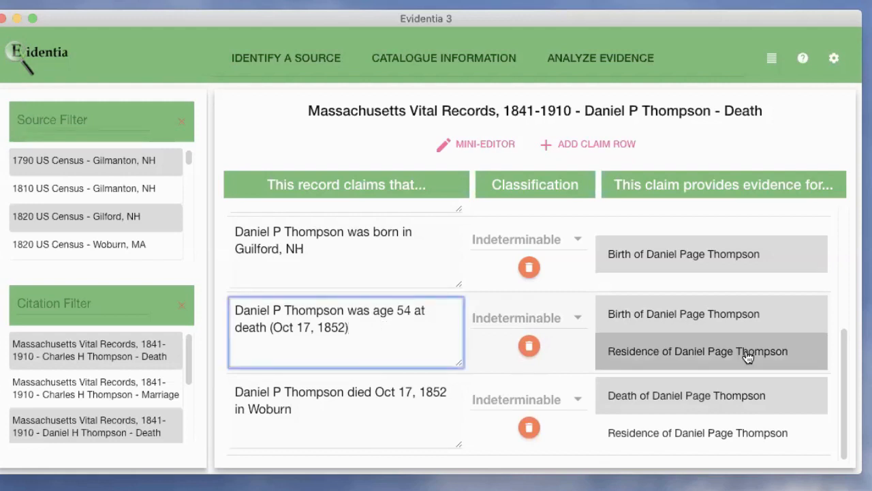
click(714, 339)
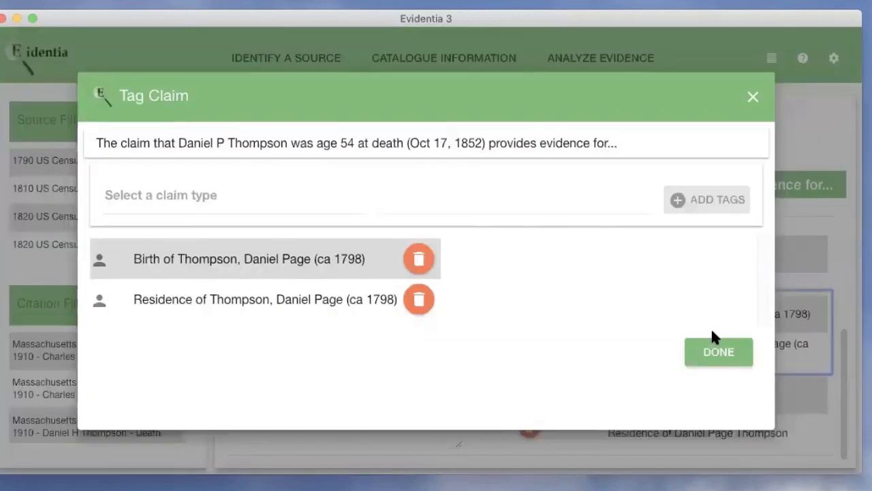
click(419, 303)
click(224, 301)
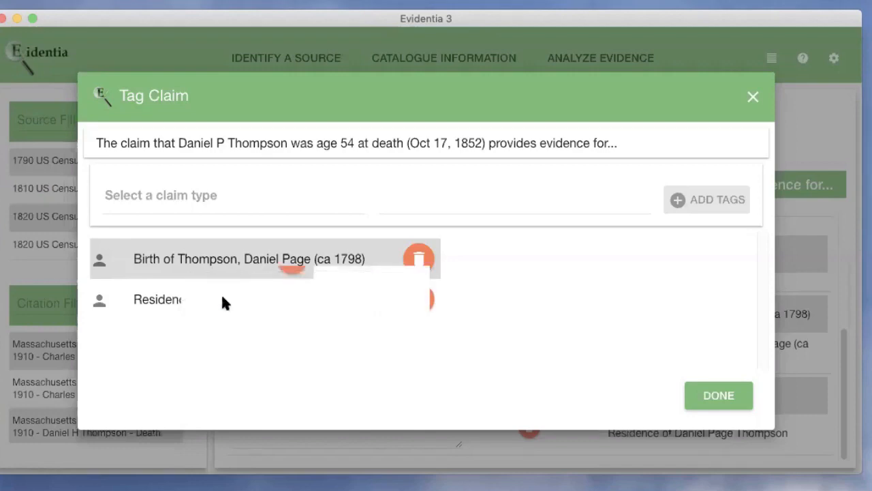
click(742, 401)
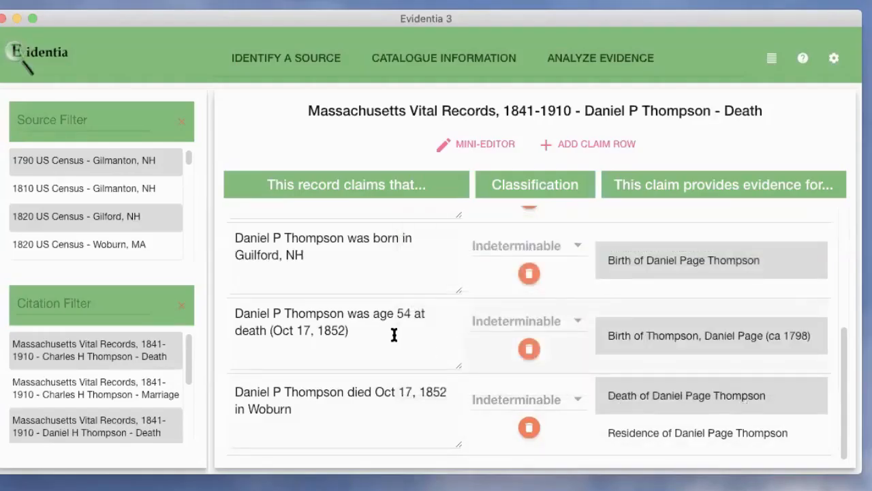
Step: In the Massachusetts Vital Records death citation, tag the claim about being born in Guilford, NH as Residence evidence for the ancestor
scroll(384, 284, up, 2)
scroll(384, 284, up, 2)
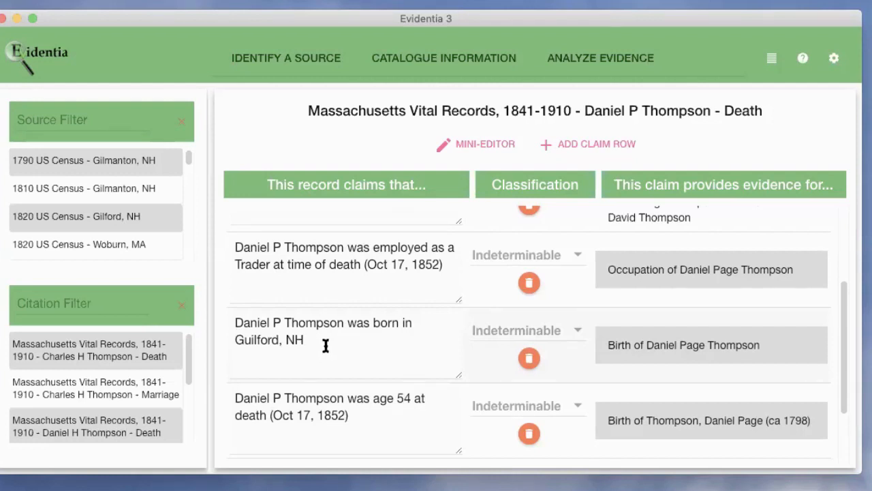
click(786, 353)
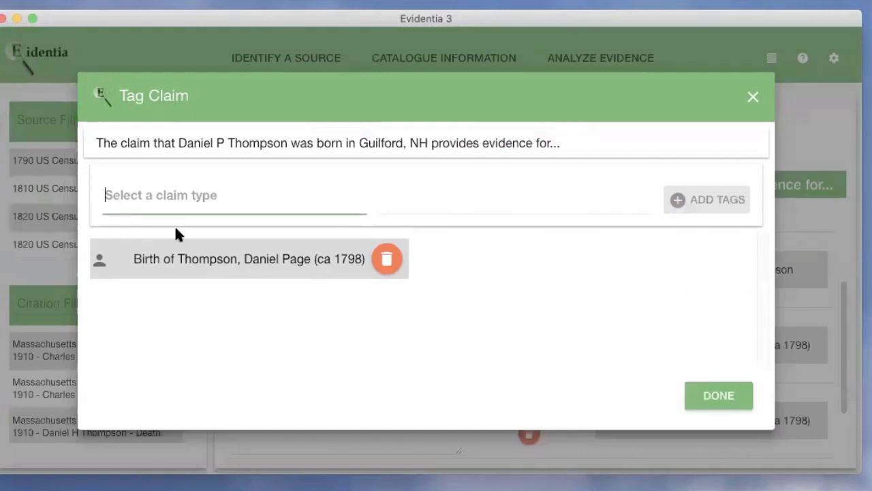
click(146, 200)
text(residen)
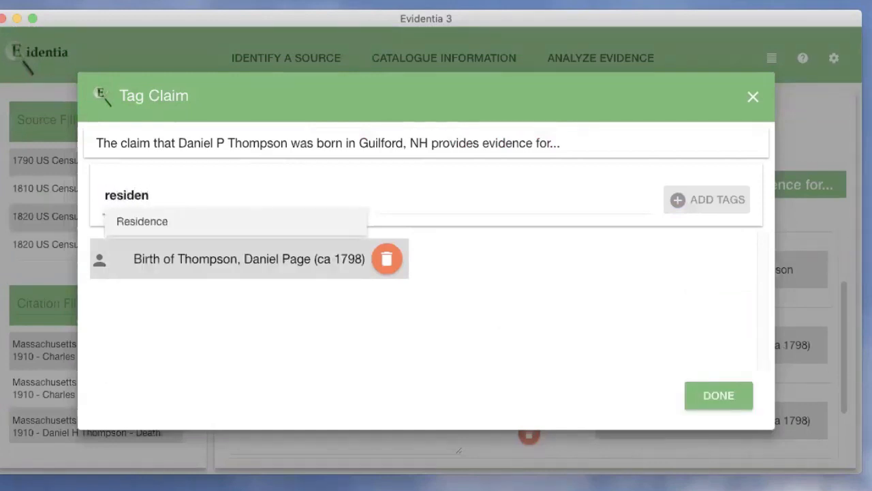
click(127, 223)
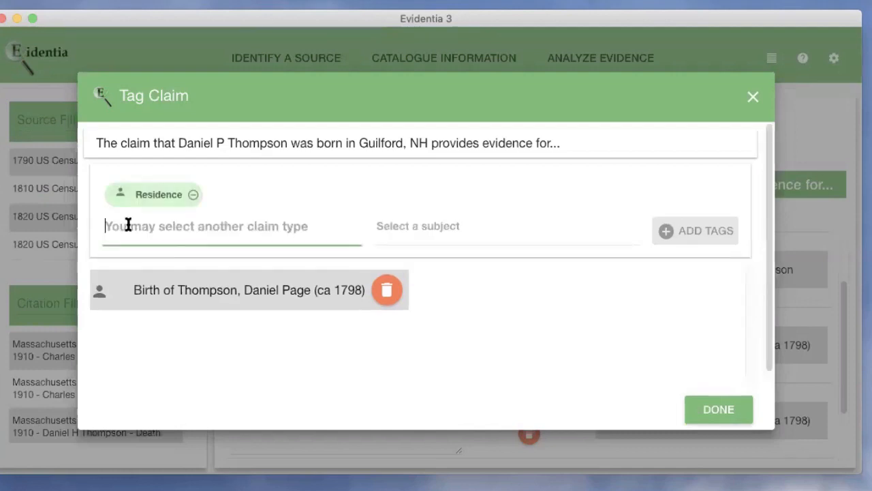
click(428, 228)
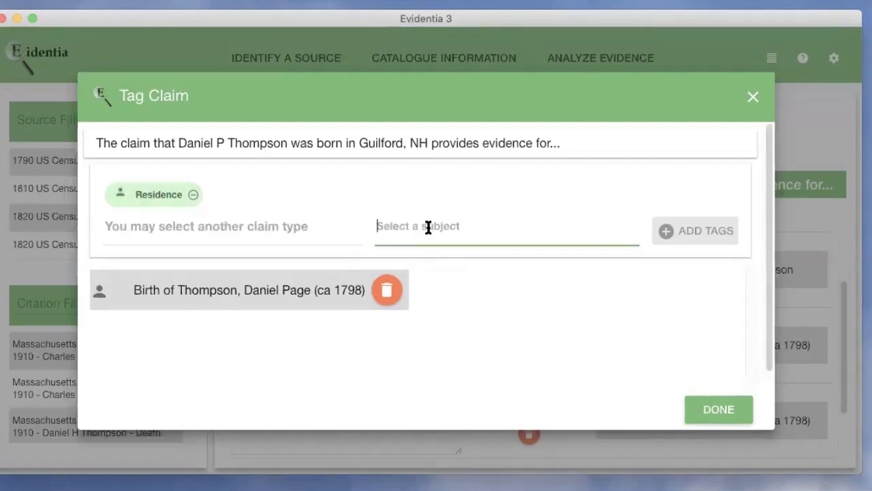
text(page)
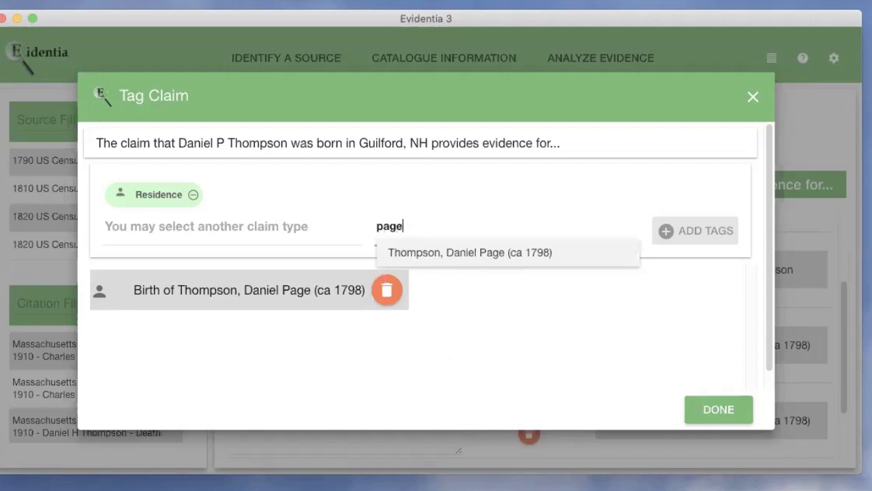
click(450, 253)
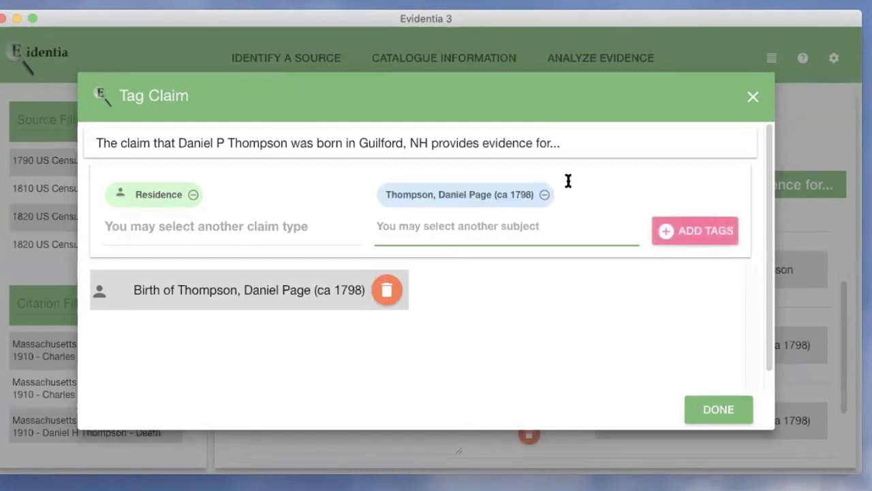
click(702, 233)
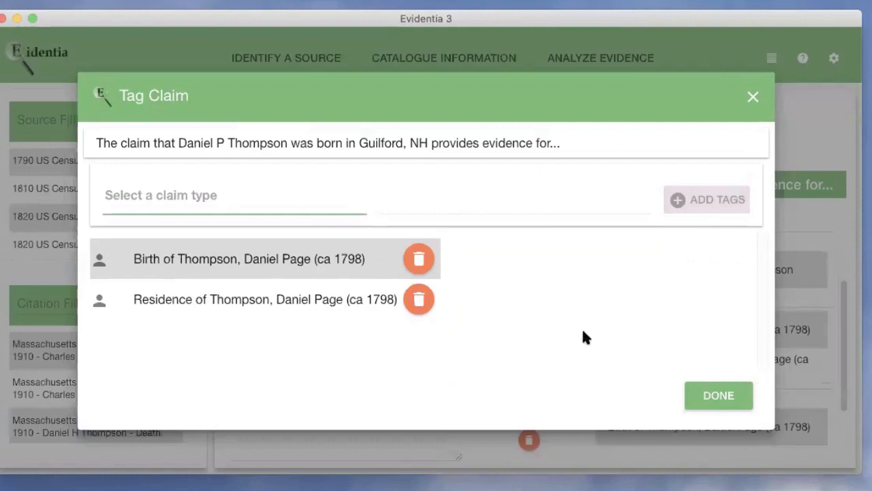
click(719, 397)
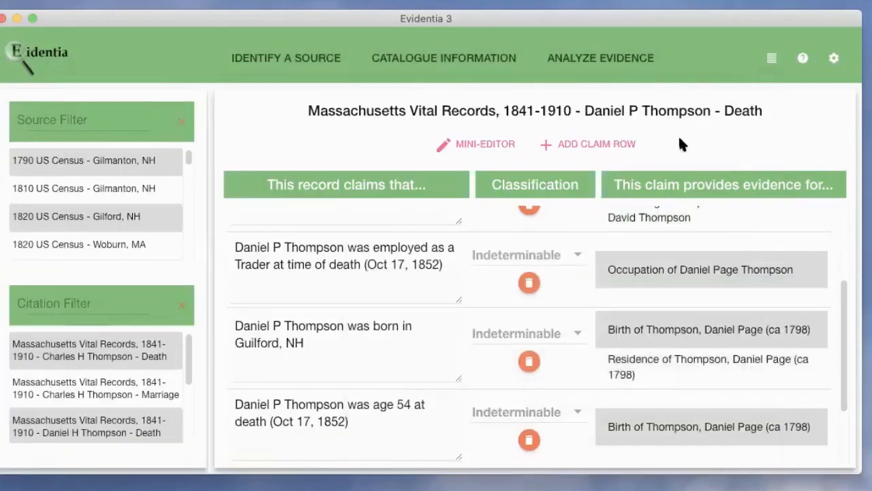
Step: In the Residence evidence analysis, classify the Massachusetts Vital Records claim about the birth in Guilford, NH as Direct evidence
click(598, 63)
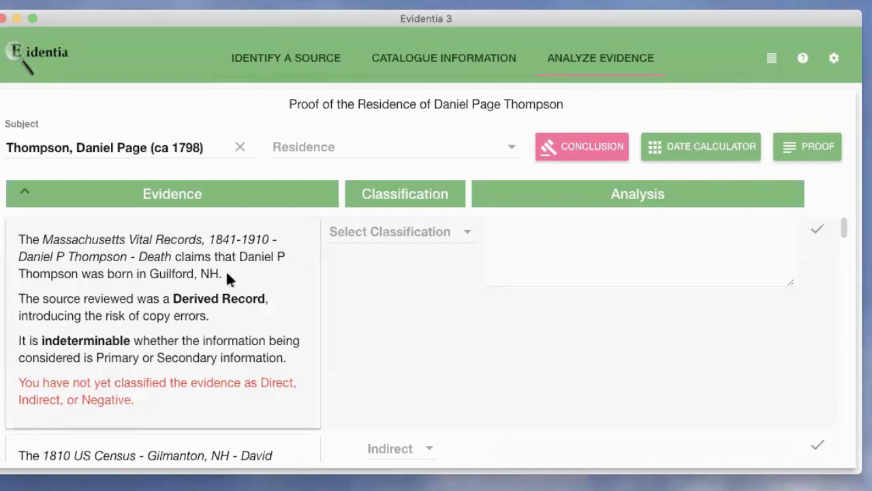
click(465, 233)
click(350, 235)
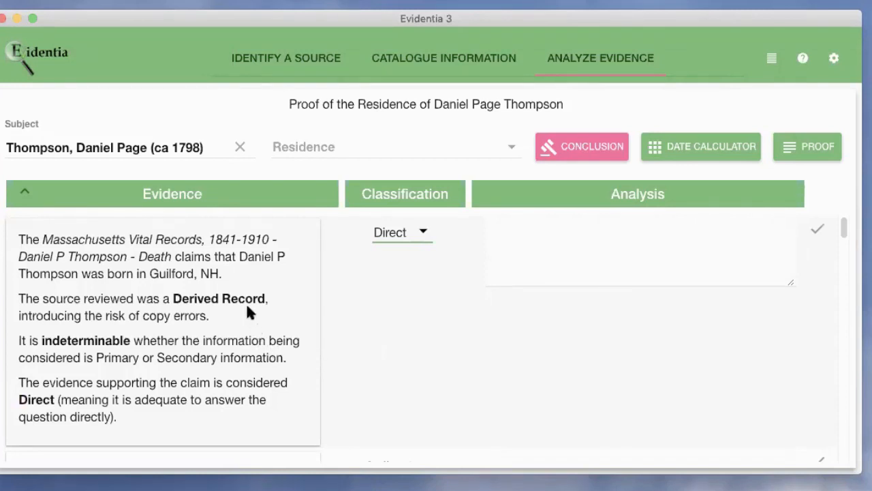
Step: Review the order and classifications of the Residence claims from the 1810 through the 1850 US Census
scroll(246, 307, down, 4)
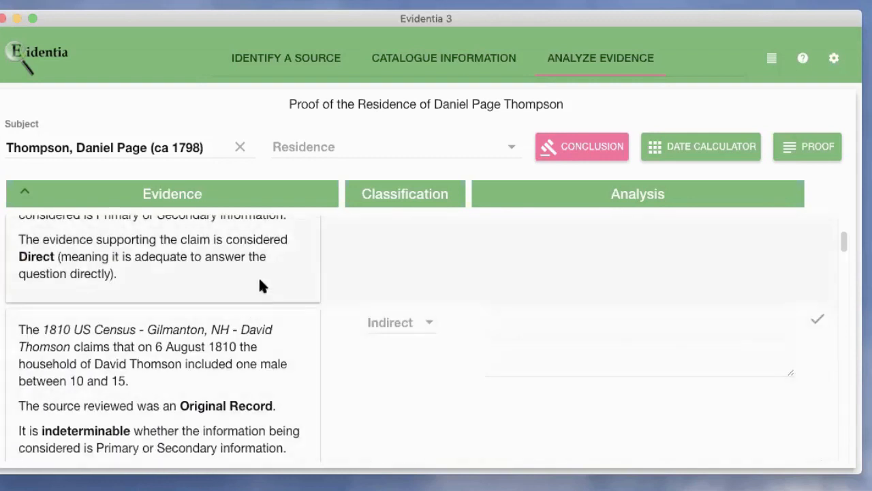
scroll(259, 281, down, 5)
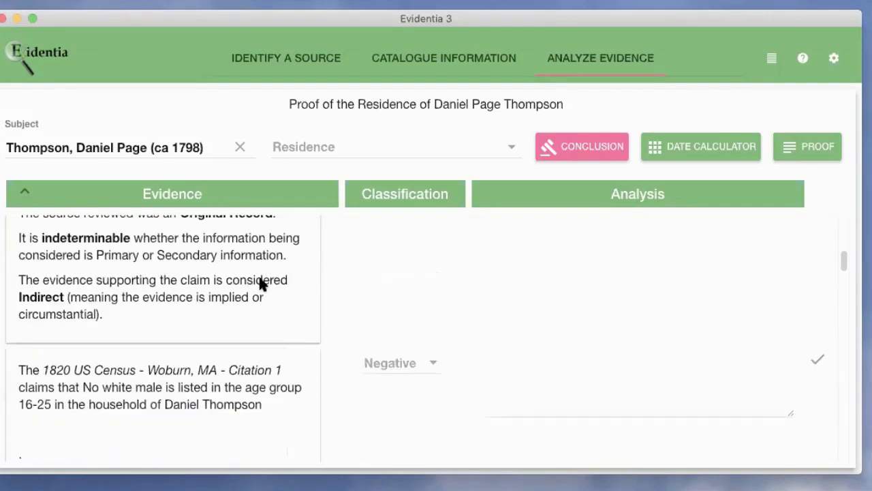
scroll(259, 279, down, 2)
scroll(261, 386, down, 5)
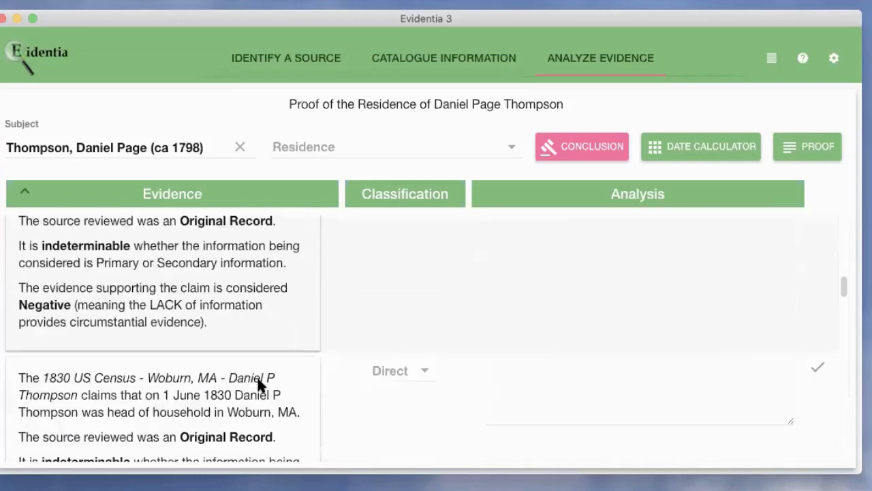
scroll(259, 383, down, 4)
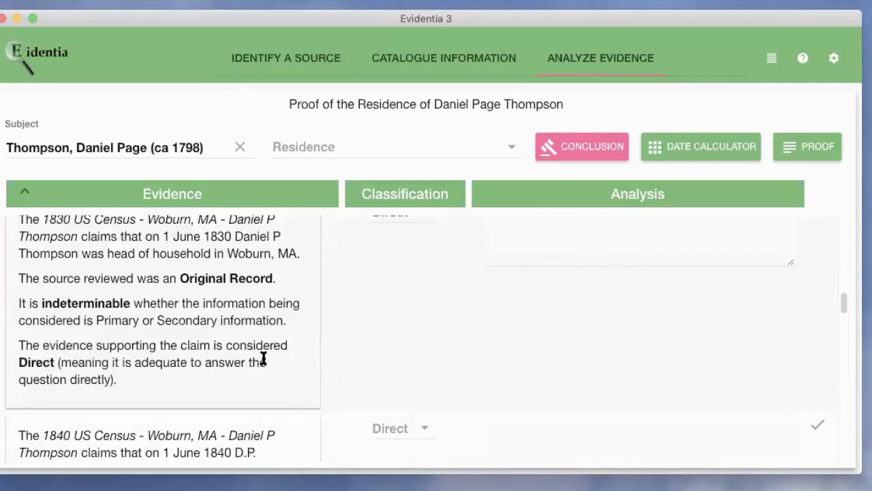
scroll(264, 358, down, 4)
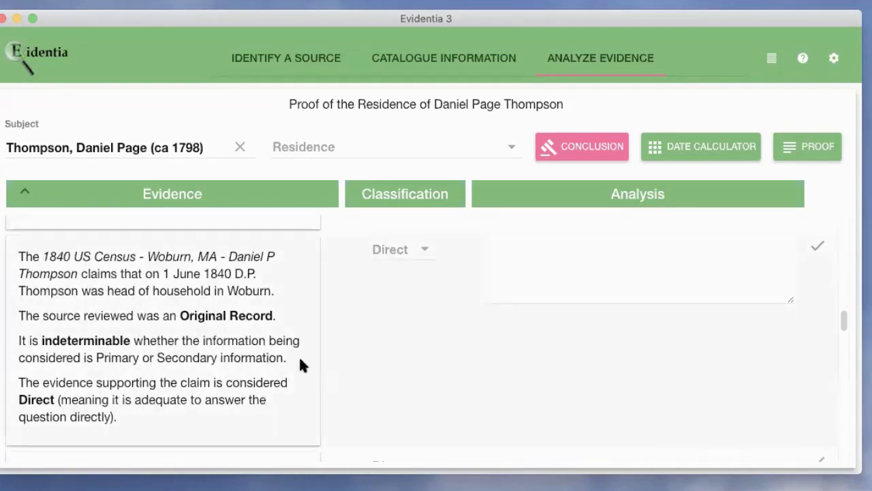
scroll(301, 365, down, 1)
scroll(300, 362, down, 3)
scroll(300, 361, down, 1)
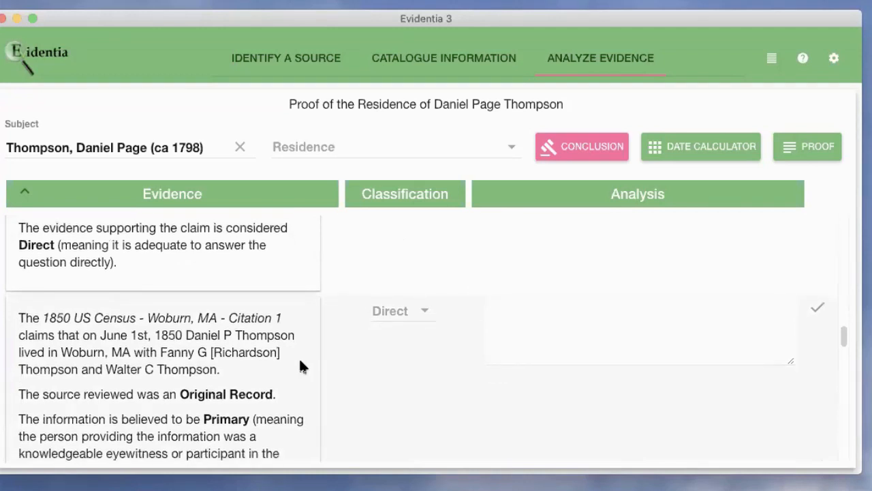
scroll(302, 366, down, 2)
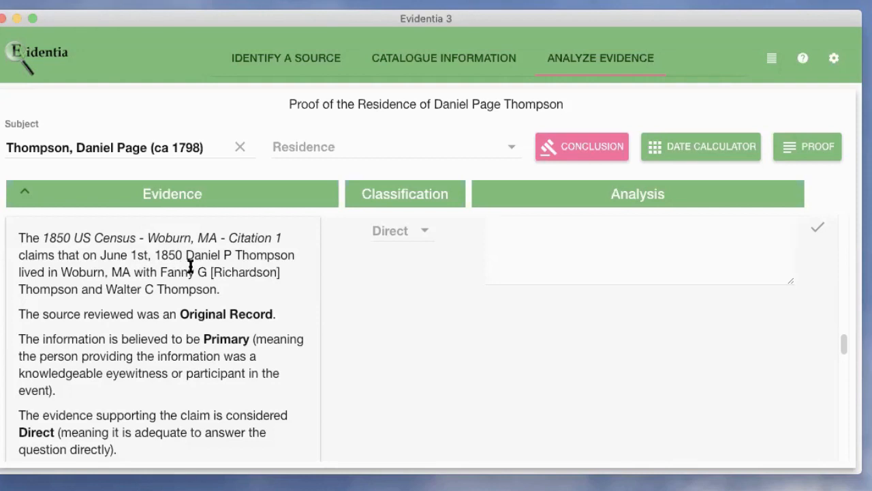
Step: Open the 1850 US Census - Woburn, MA citation and examine the residence and relationship tags on the claim about living with two family members
double_click(153, 265)
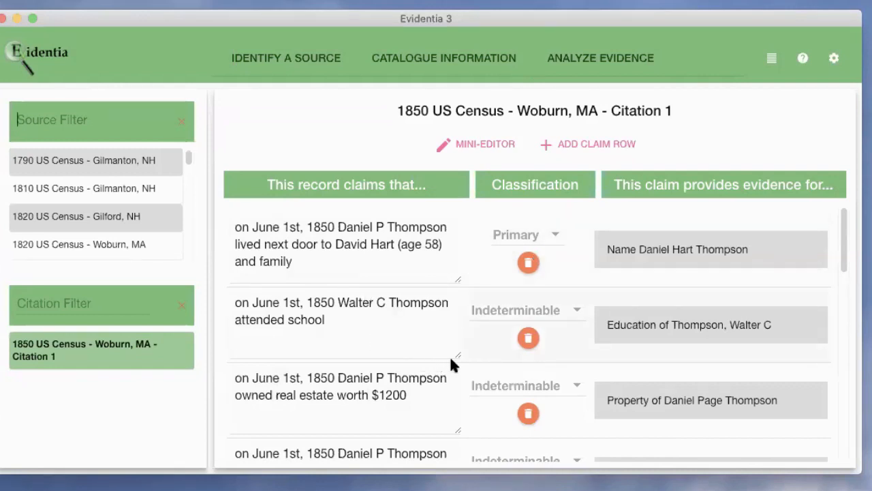
scroll(453, 354, down, 2)
scroll(457, 358, down, 4)
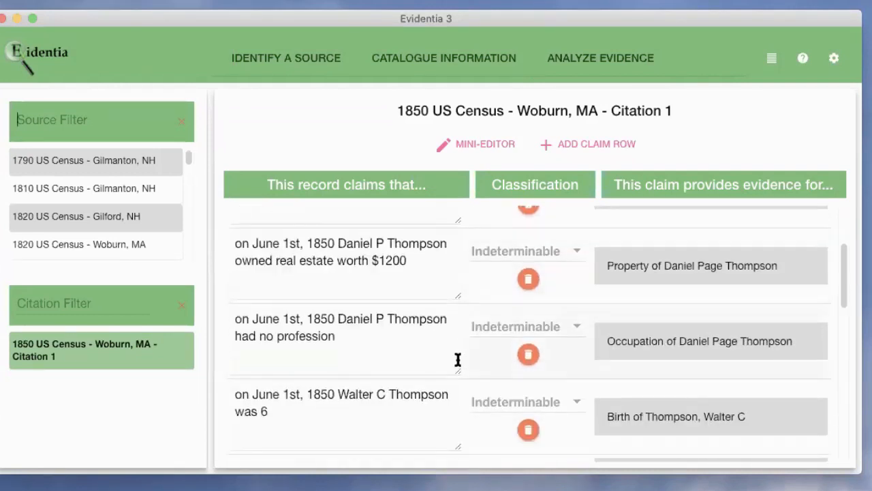
scroll(461, 363, down, 12)
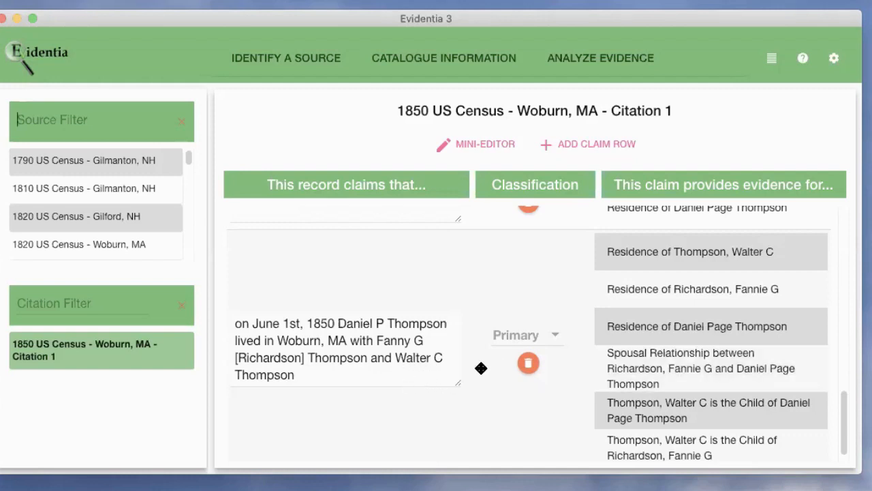
click(793, 352)
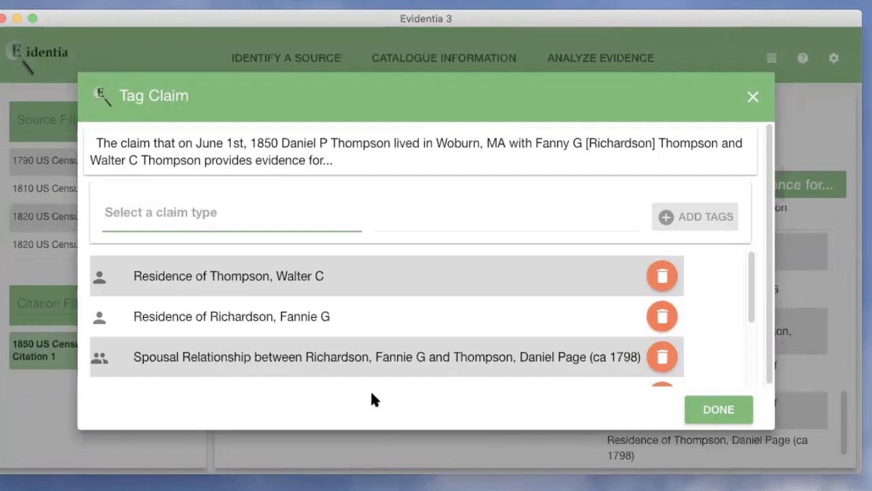
scroll(464, 315, down, 3)
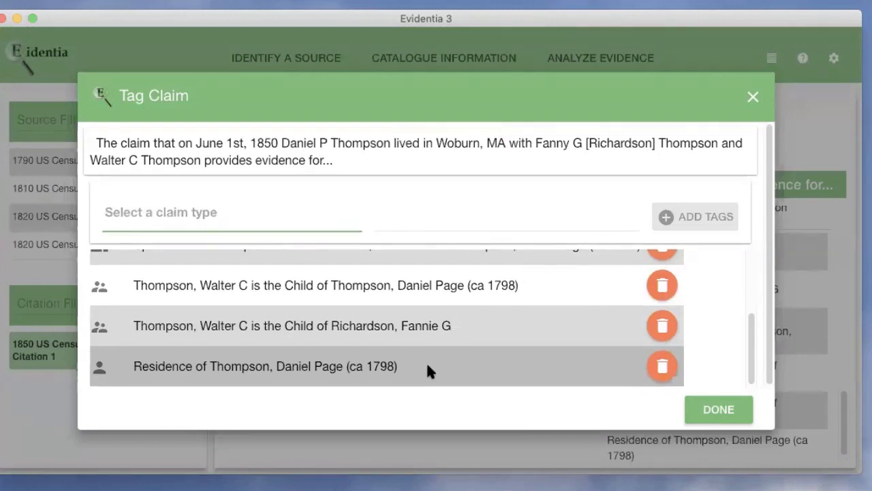
drag(752, 334, 744, 262)
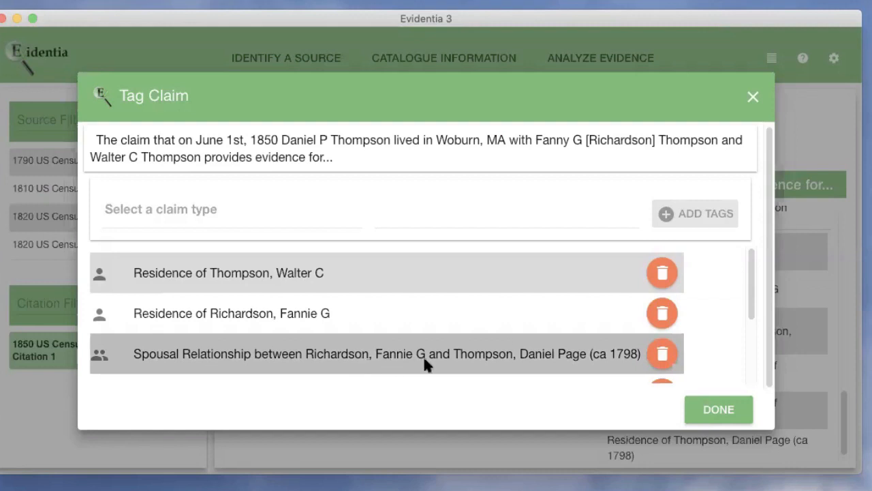
click(719, 409)
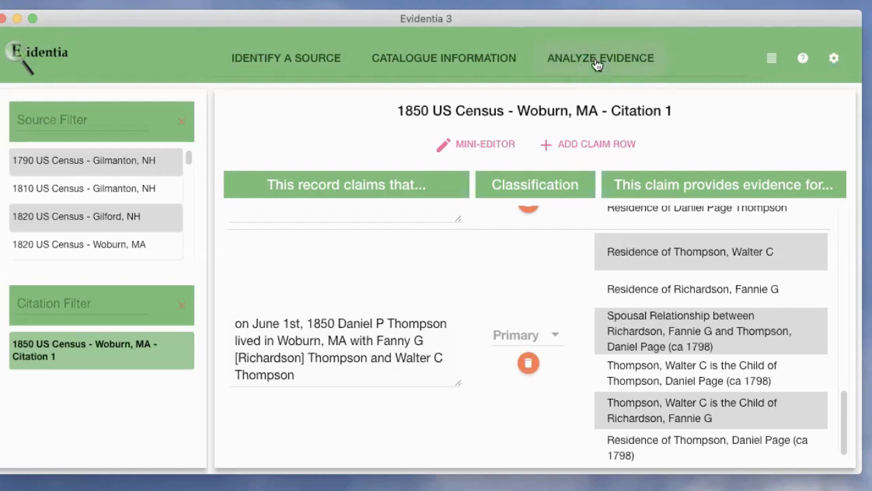
Step: Return to the Residence evidence analysis and classify The Vinton Memorial claim about the couple residing in Woburn as Direct evidence
click(593, 62)
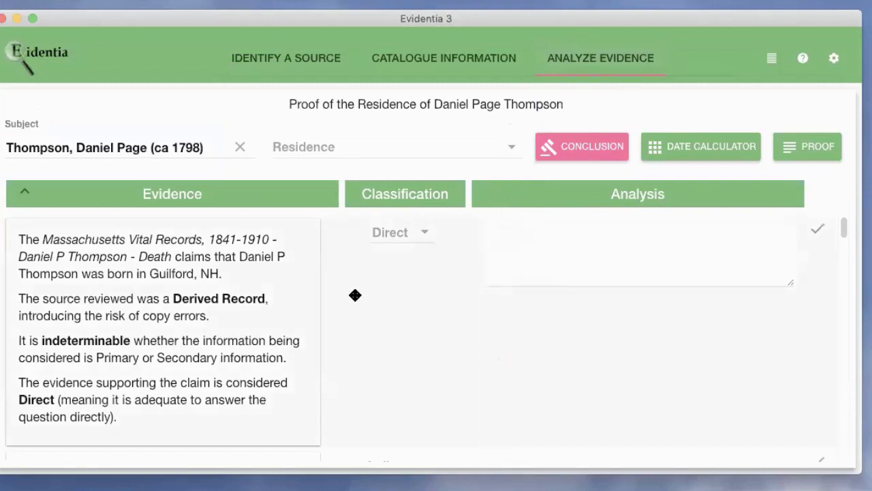
scroll(334, 300, down, 5)
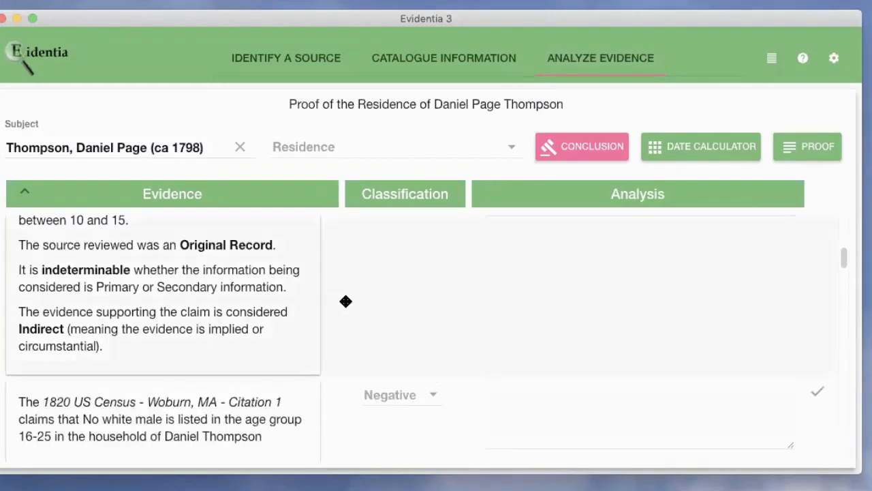
scroll(337, 300, down, 20)
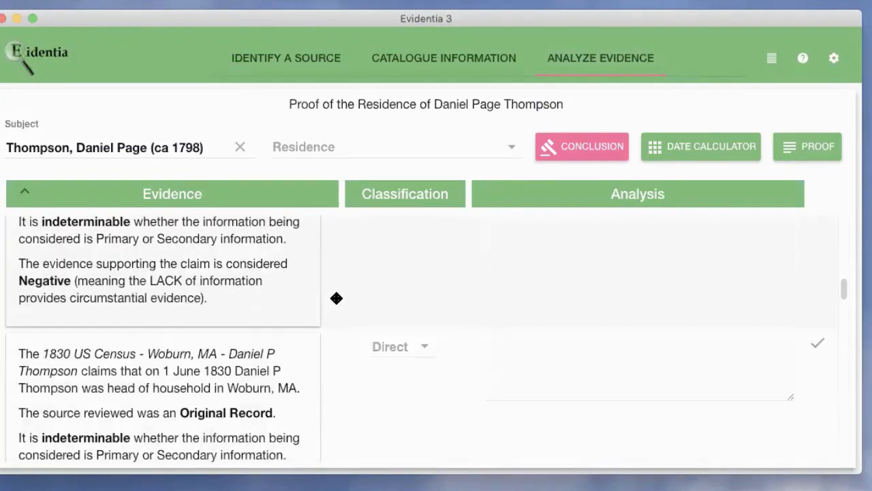
scroll(336, 298, down, 13)
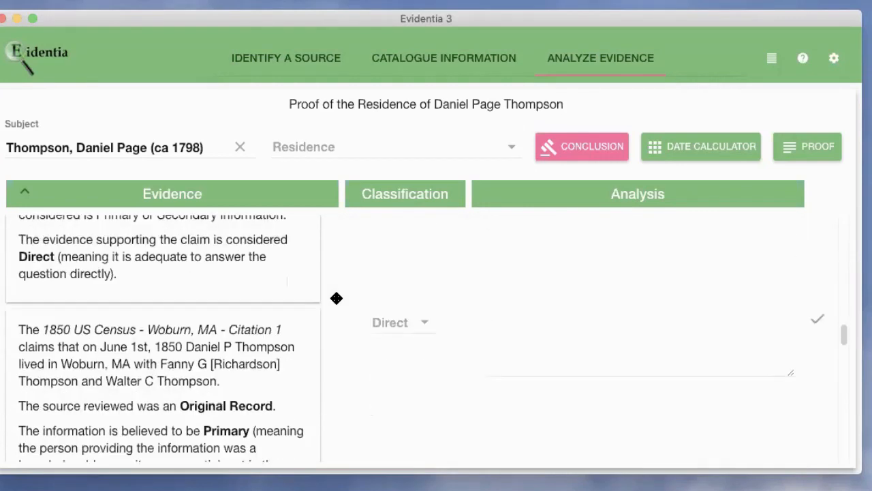
scroll(336, 298, down, 3)
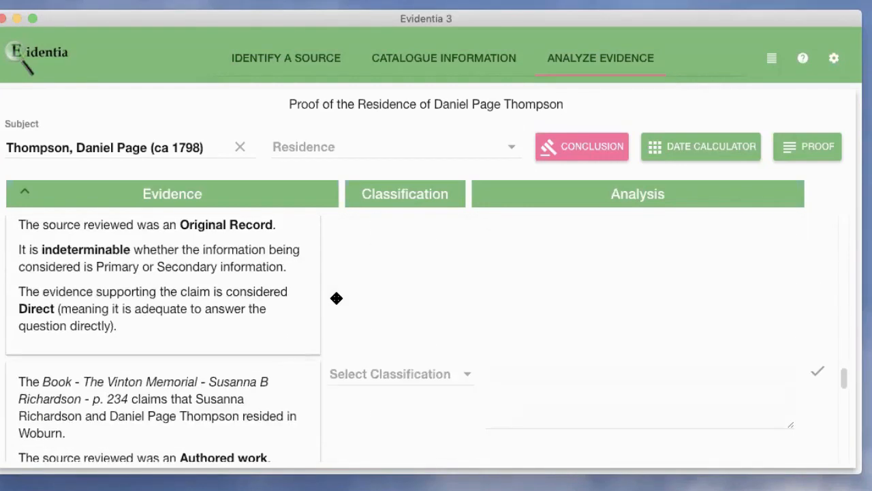
scroll(413, 415, down, 3)
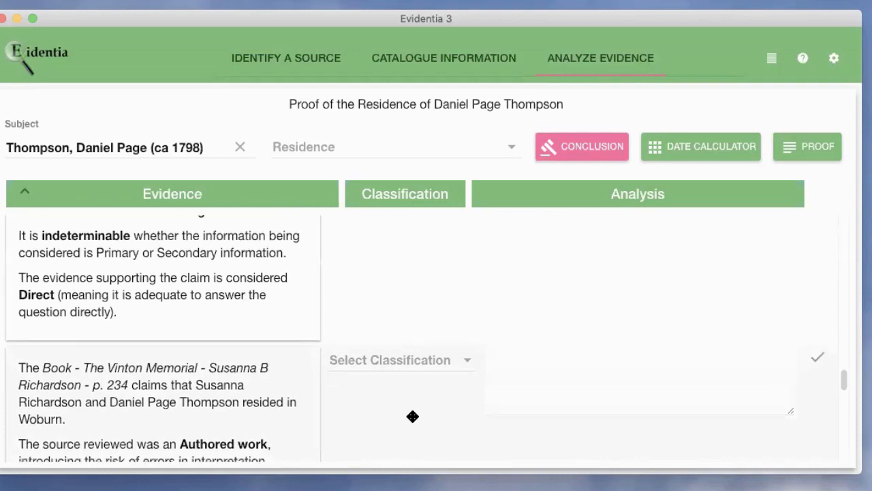
scroll(415, 402, down, 1)
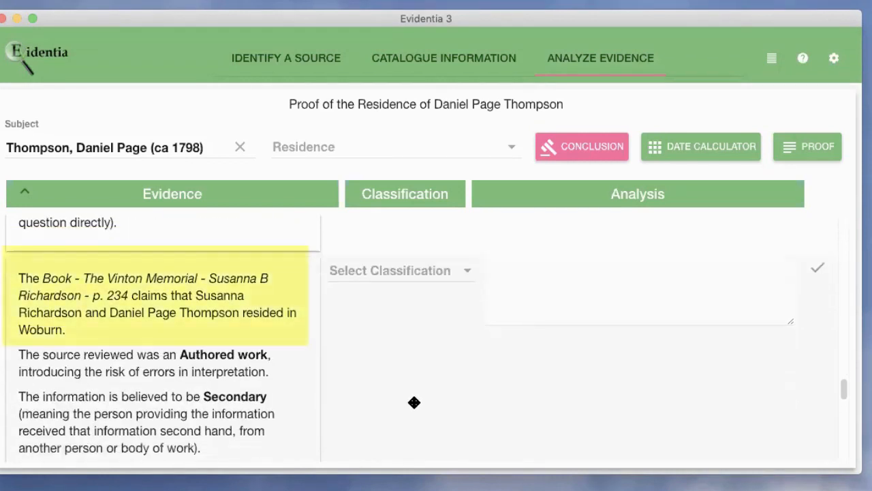
click(464, 267)
click(336, 269)
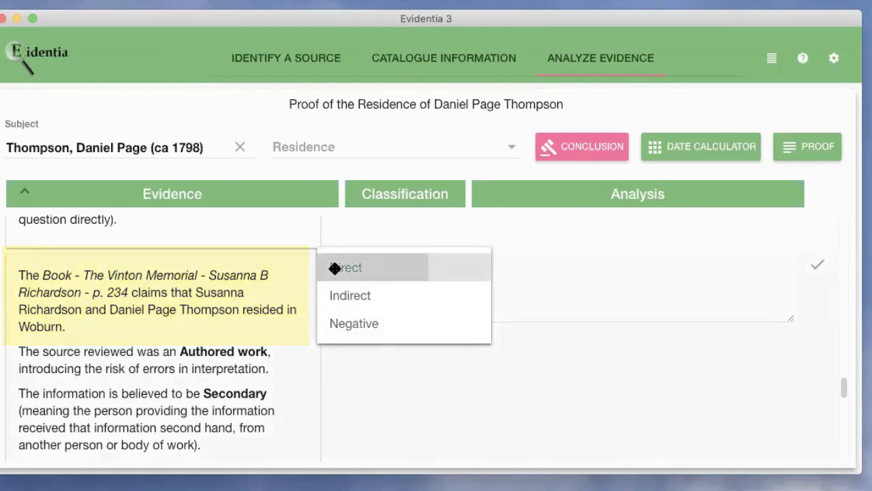
scroll(411, 404, down, 8)
scroll(411, 404, down, 4)
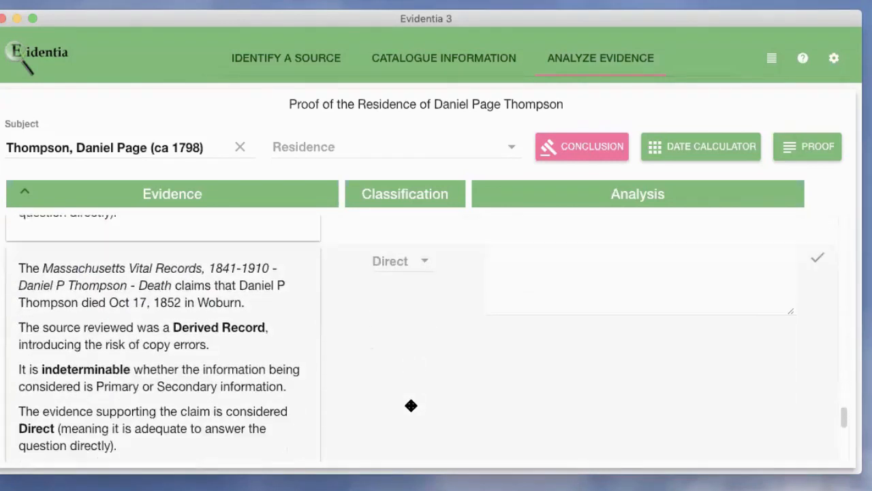
scroll(406, 370, down, 1)
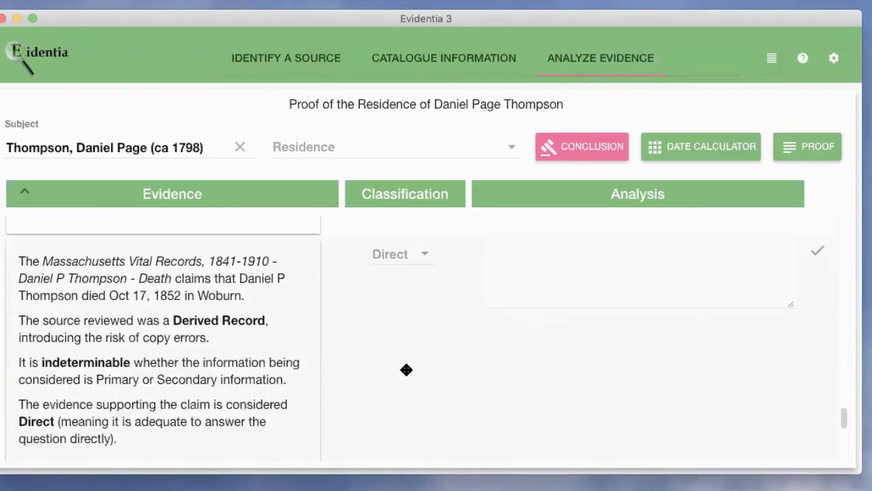
Step: Find the source of the debtor's notice claim by filtering for "post", and open the Boston Post April 21, 1843 citation with details shown
scroll(406, 369, down, 2)
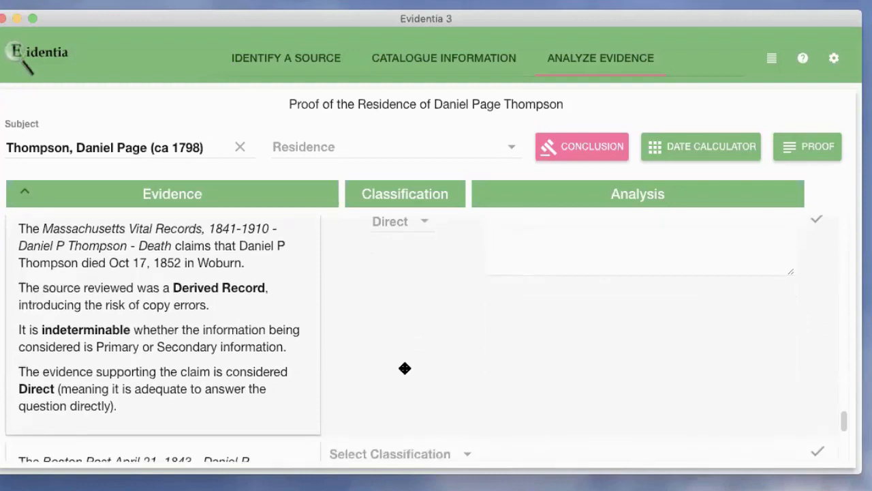
scroll(407, 361, down, 5)
scroll(408, 381, down, 3)
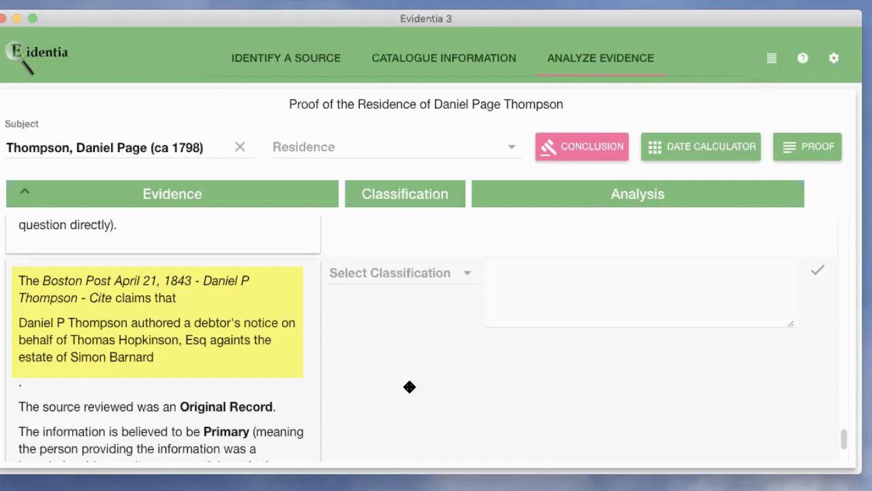
click(314, 68)
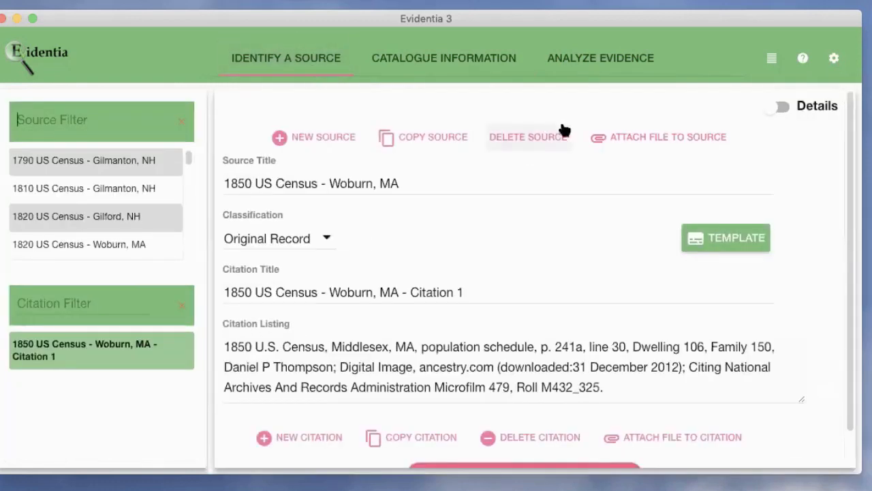
click(69, 120)
text(post)
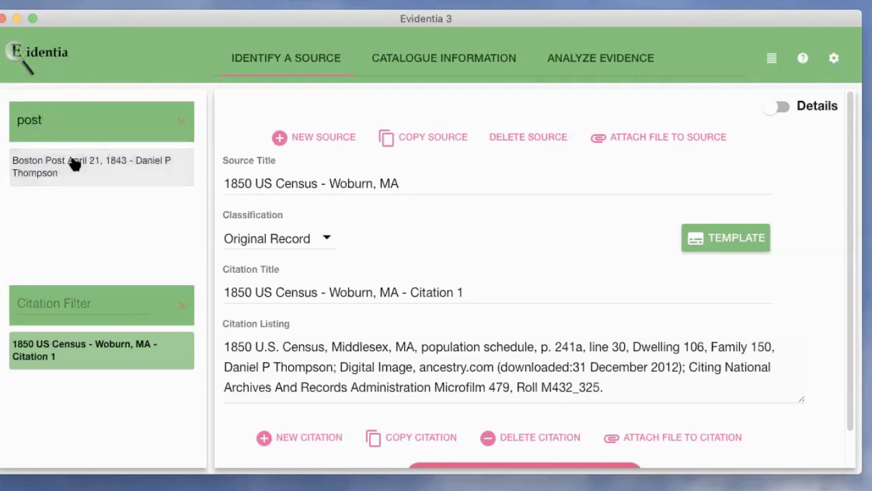
click(73, 163)
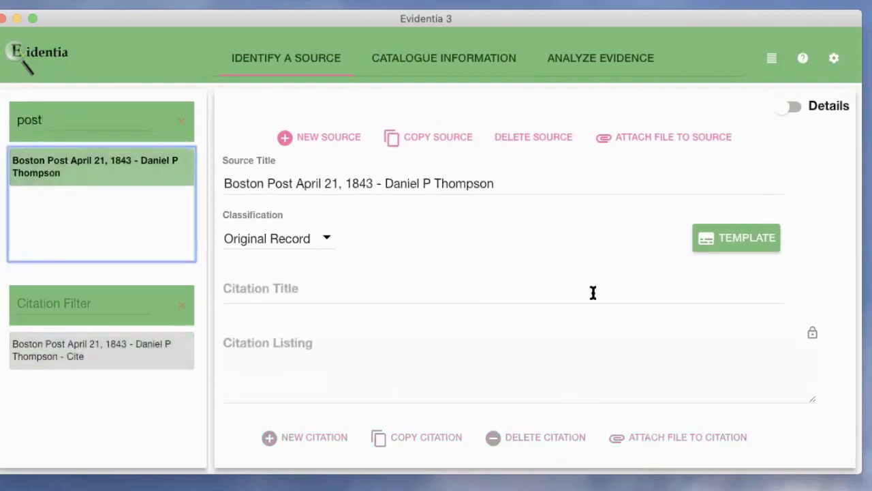
click(794, 108)
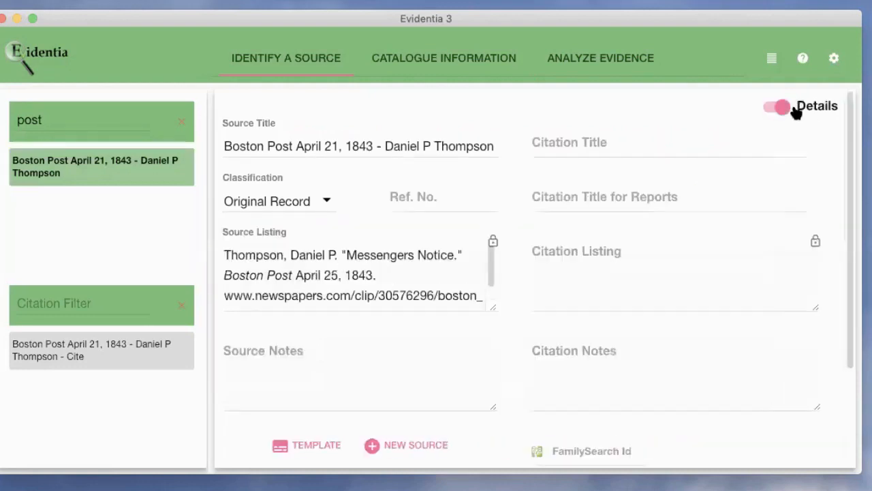
click(123, 361)
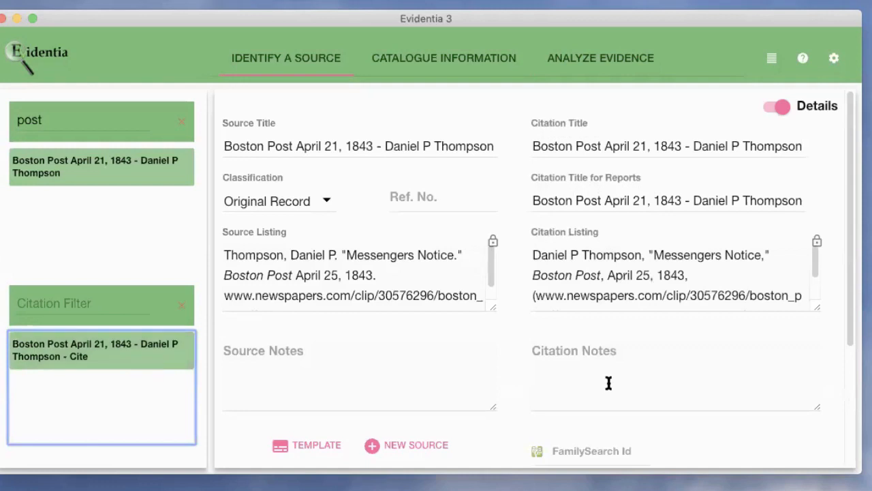
Step: View the newspaper clipping attached to the Boston Post citation, enlarge it to read the Messenger's Notice, and close it
scroll(735, 371, down, 5)
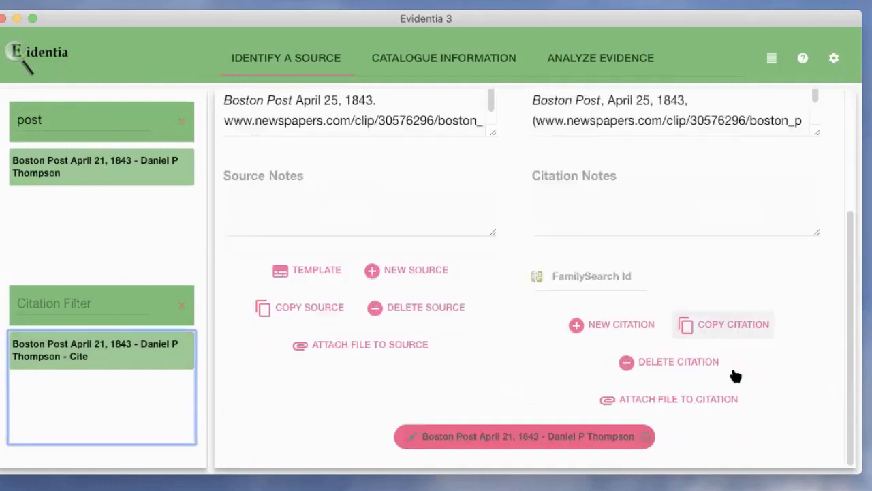
click(550, 440)
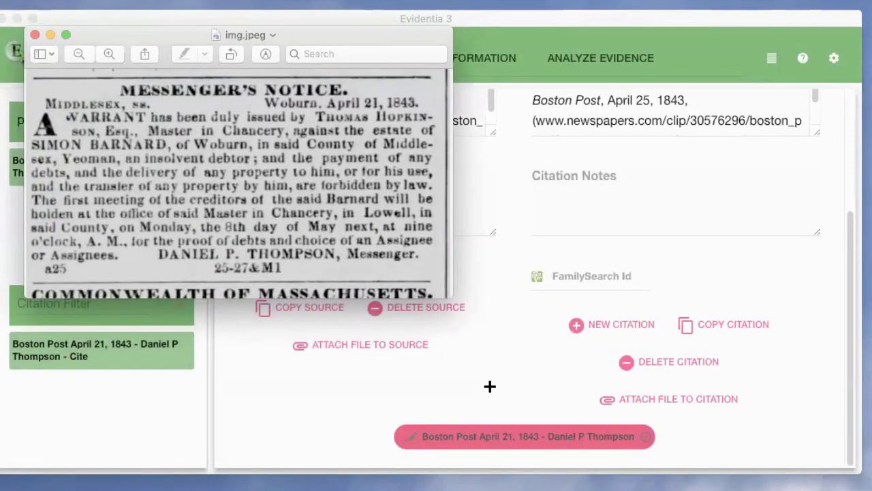
drag(450, 298, 724, 445)
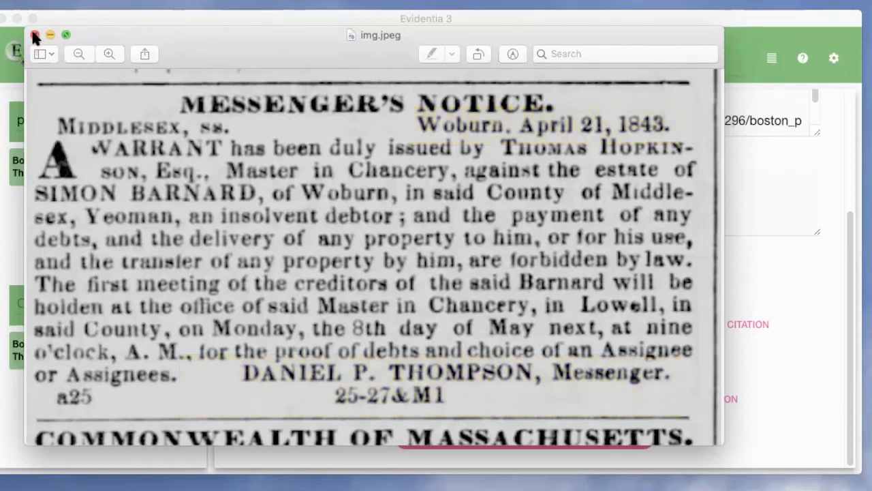
click(35, 35)
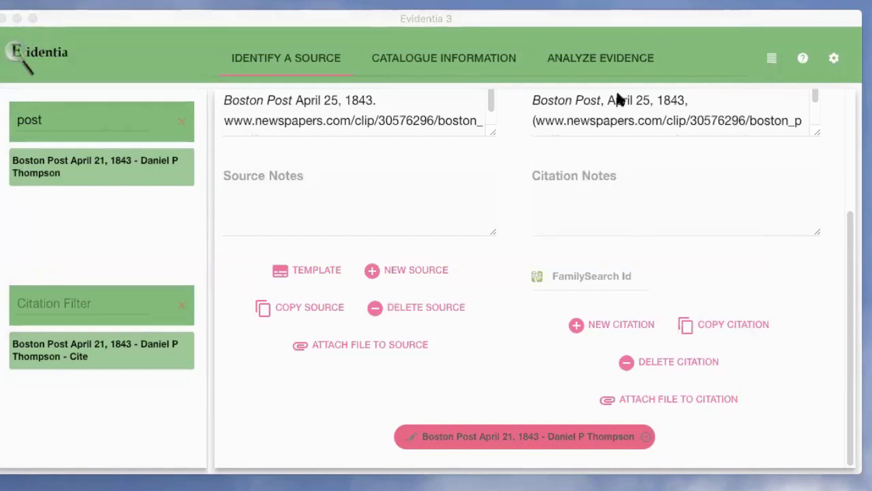
Step: Return to the Residence evidence analysis and classify the Boston Post claim about the debtor's notice as Indirect evidence
click(581, 68)
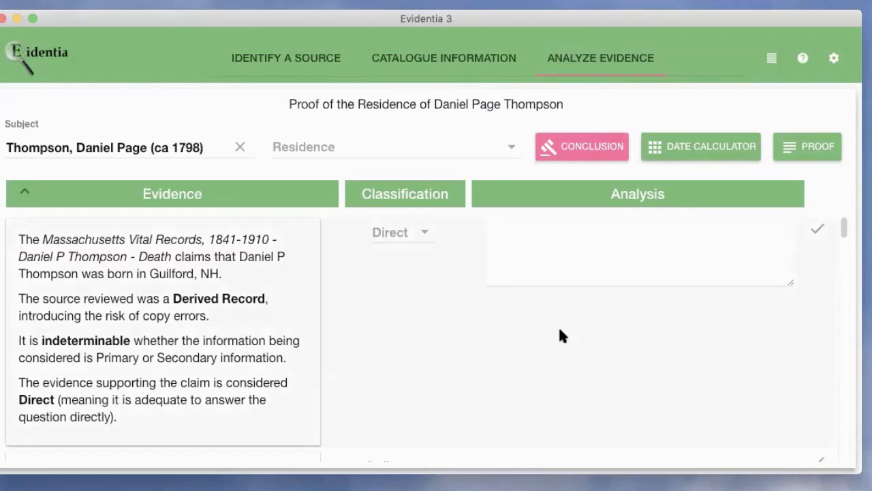
scroll(409, 314, down, 10)
scroll(398, 311, down, 10)
scroll(399, 311, down, 10)
scroll(398, 311, down, 5)
scroll(399, 311, up, 2)
scroll(398, 311, down, 3)
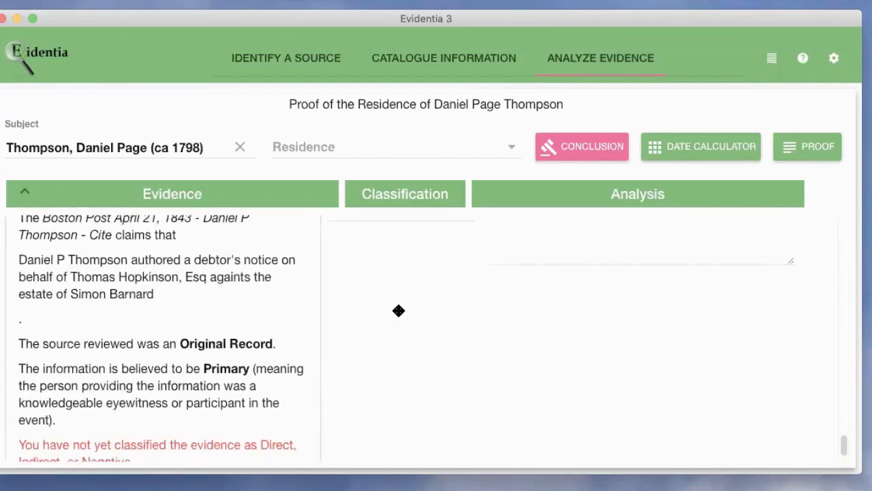
scroll(406, 308, up, 3)
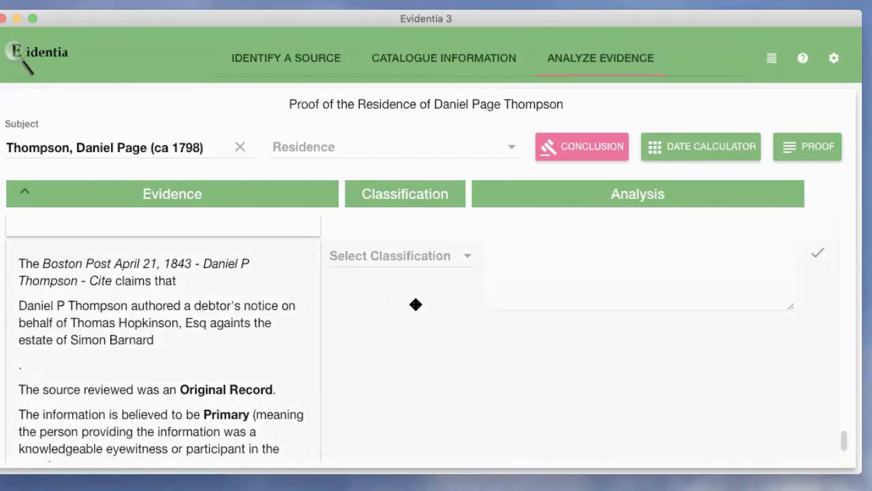
click(457, 259)
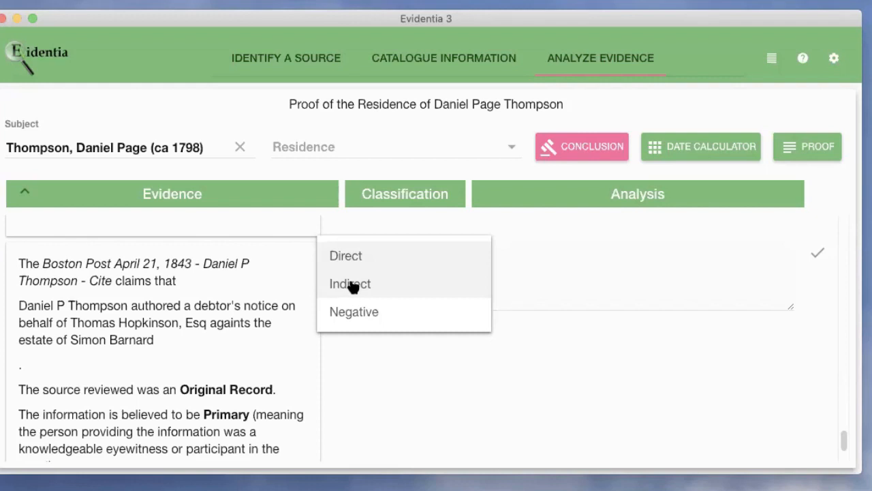
click(352, 287)
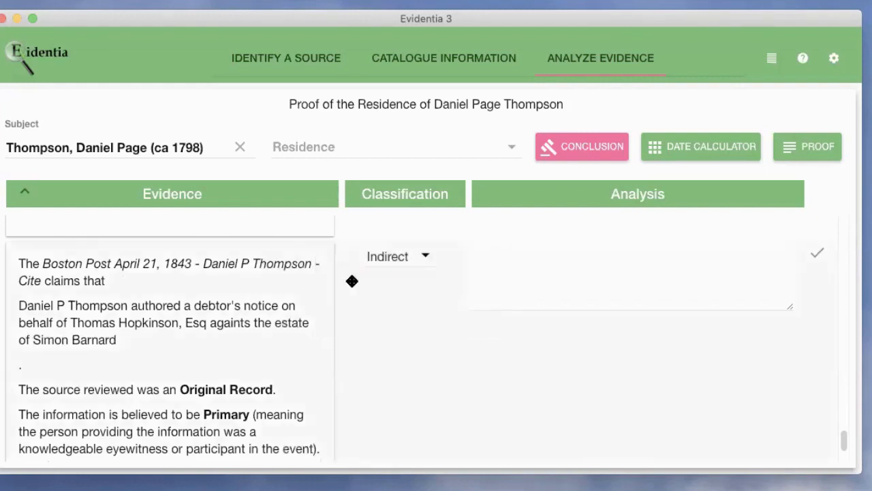
scroll(210, 368, down, 2)
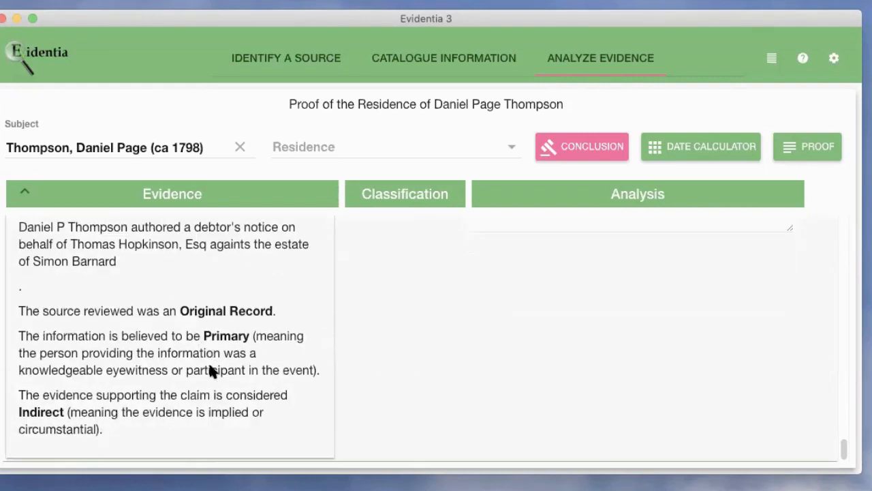
scroll(210, 368, down, 5)
Step: Collapse the evidence descriptions so that each Residence entry shows only its source claim
scroll(210, 368, up, 10)
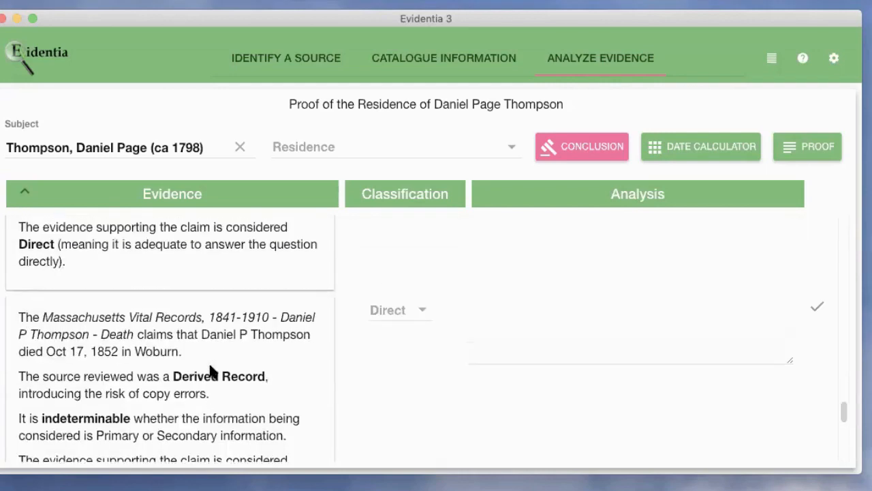
scroll(210, 368, up, 8)
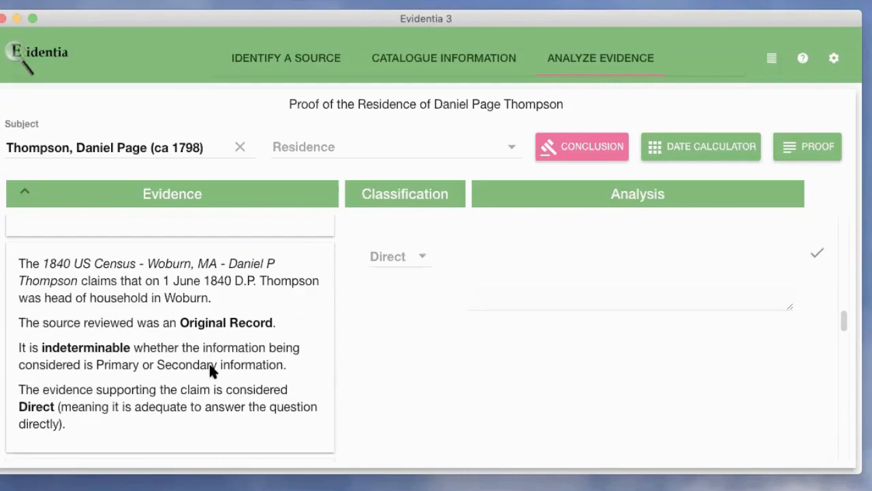
scroll(208, 368, up, 5)
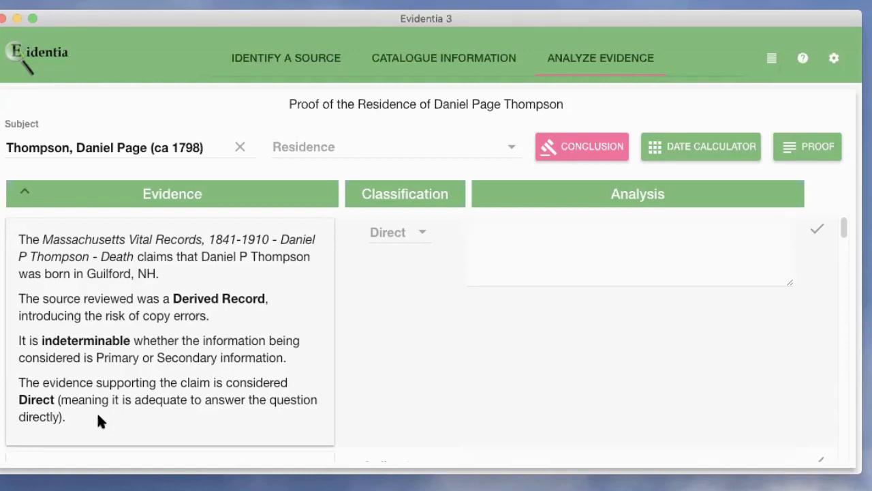
click(25, 196)
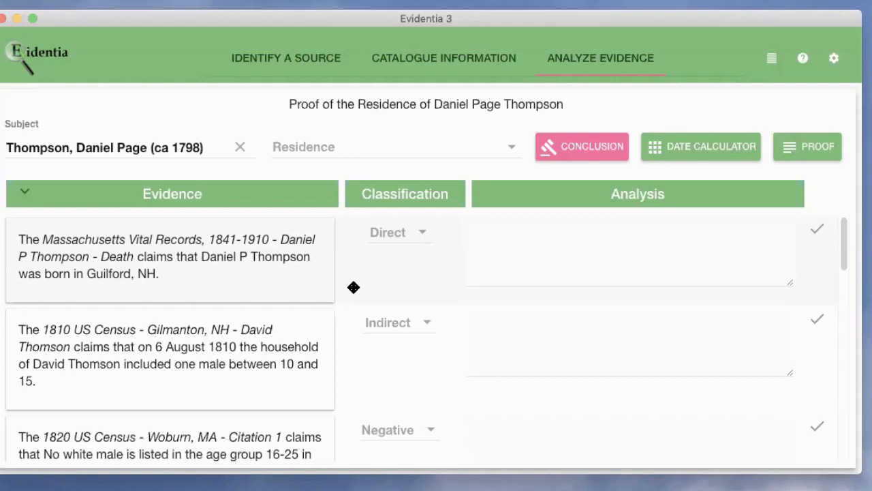
click(588, 244)
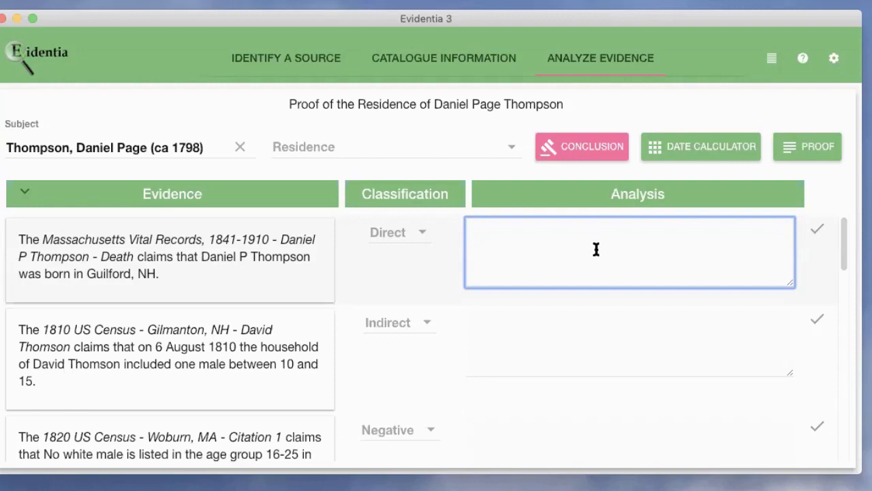
double_click(597, 250)
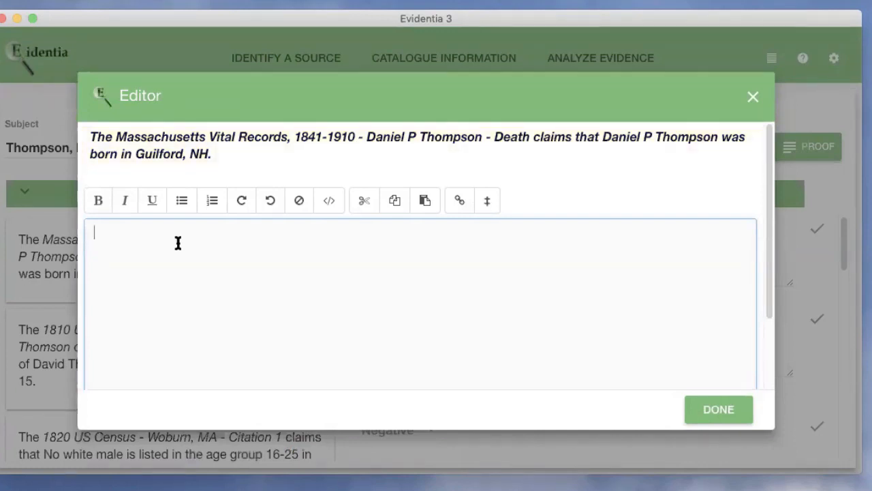
click(716, 410)
scroll(246, 371, down, 2)
scroll(246, 371, up, 2)
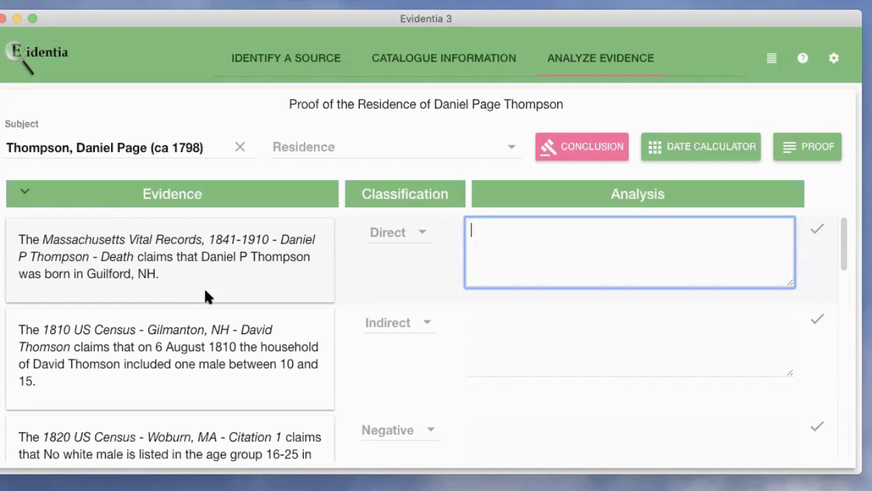
Step: Write in the analysis of the Massachusetts Vital Records birth claim that the record provides evidence of the ancestor's birth in Guilford, NH
click(564, 253)
click(286, 250)
text(The record provi)
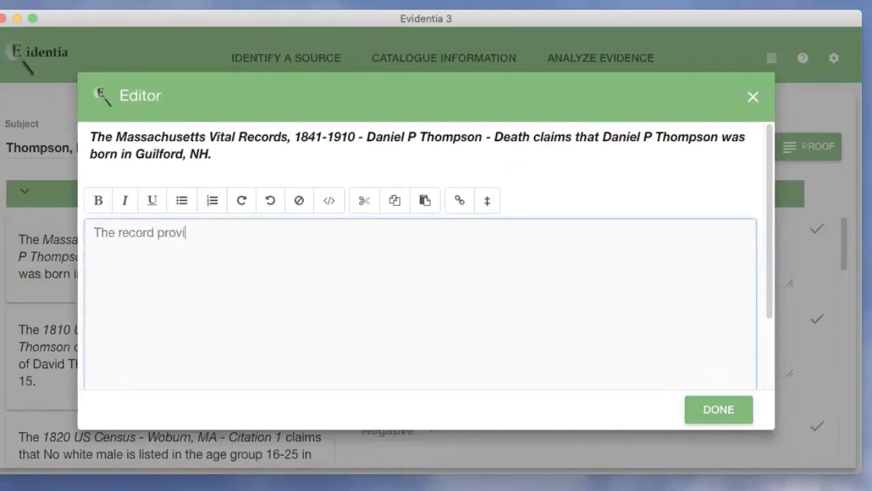
text(des evidence that Dan)
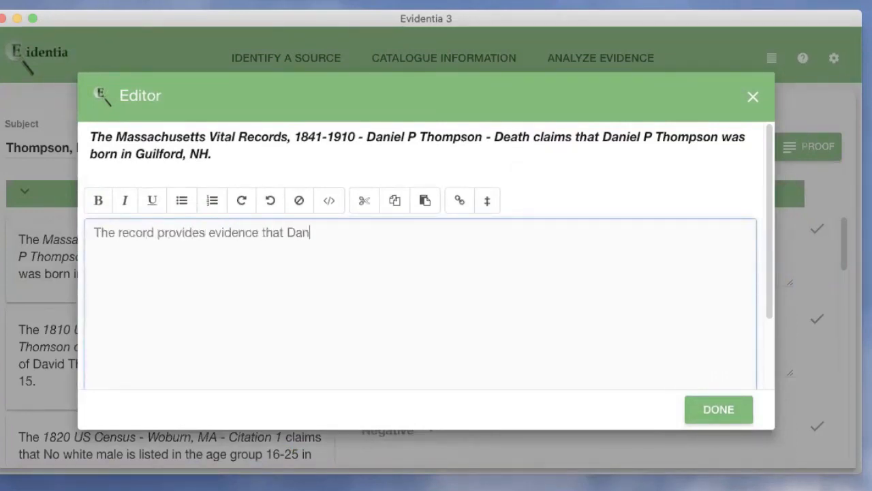
text(iel was born in Gui)
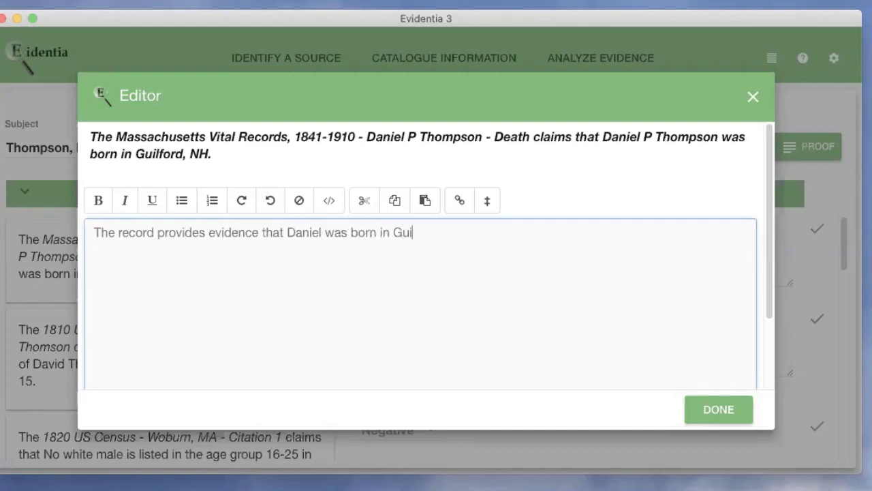
text(lford, NH.)
Step: Add a sentence that birth records indicate he was born to his named father in what was then "Gilmangton NH", since renamed Guilford
text(Birth records for Daniel)
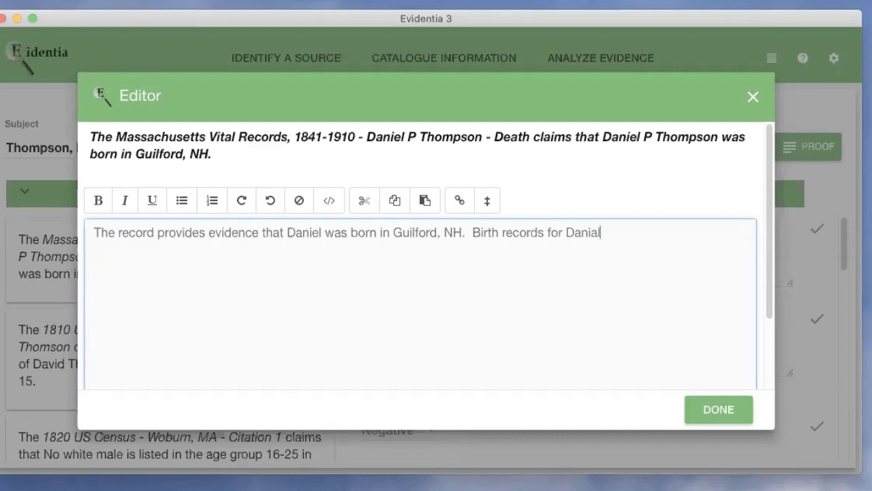
text( indicate he was born to David Thompsp)
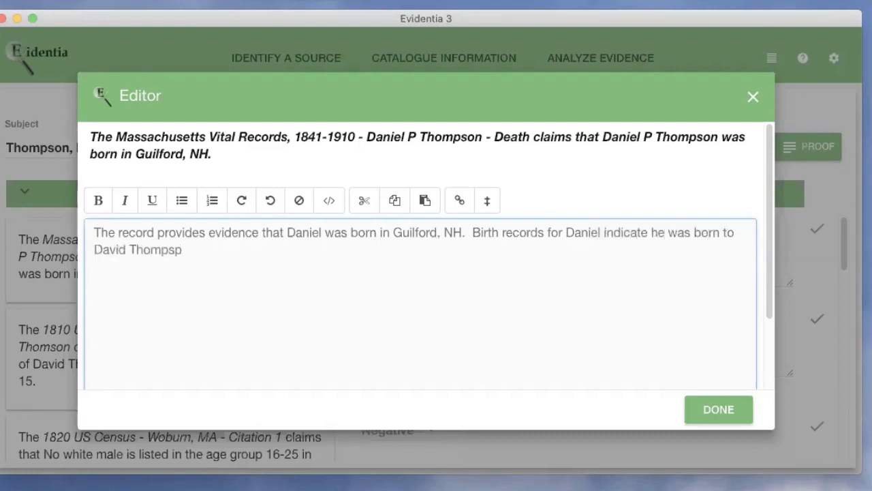
key(BackSpace)
text(on in what w)
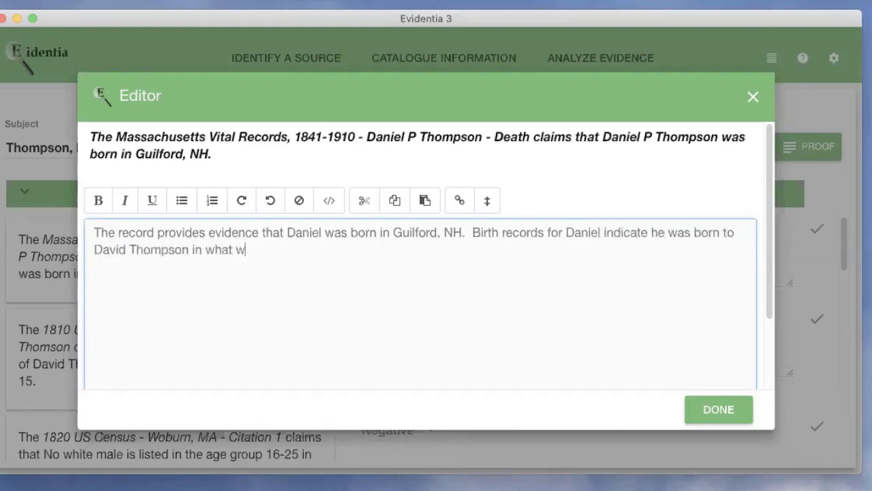
text(as then Gilmangton NH, but was)
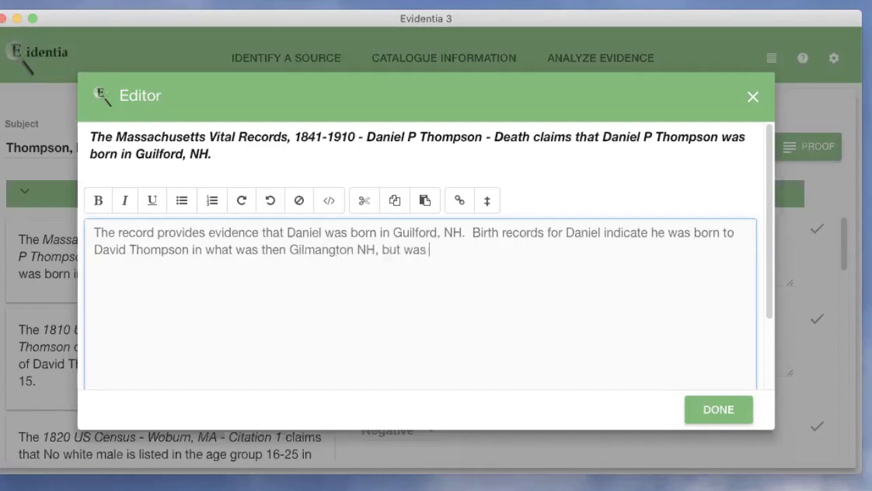
text( later renamed Guilford.)
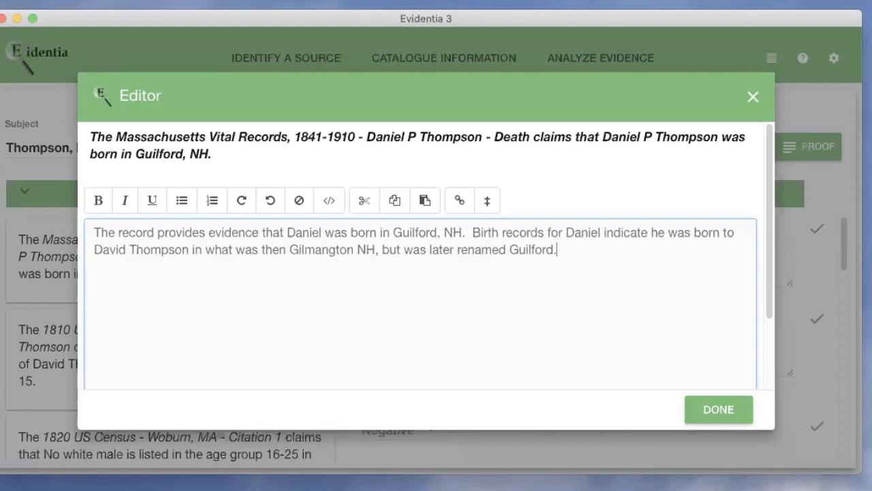
Step: Try citing the ancestor's birth proof in the analysis of the Massachusetts Vital Records birth claim, and remove the citation mark placed before the text
click(486, 200)
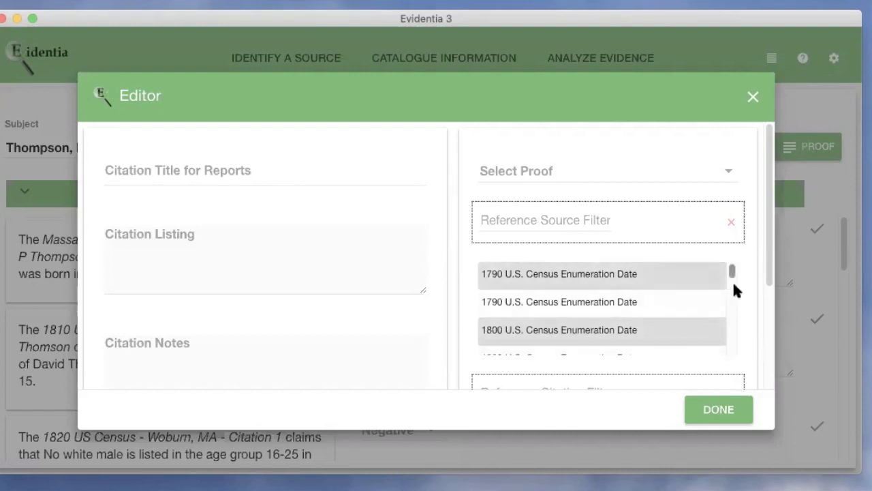
drag(732, 275, 739, 342)
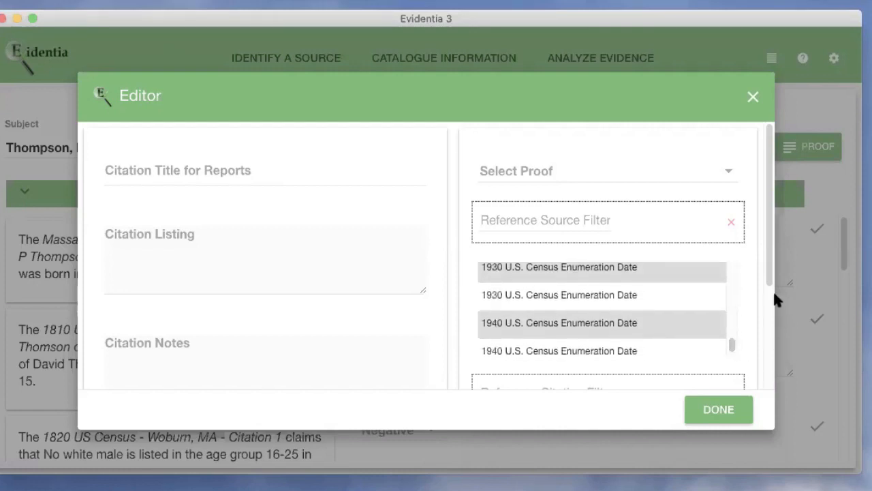
mouse_move(768, 277)
mouse_down()
mouse_move(765, 355)
mouse_move(768, 275)
mouse_up()
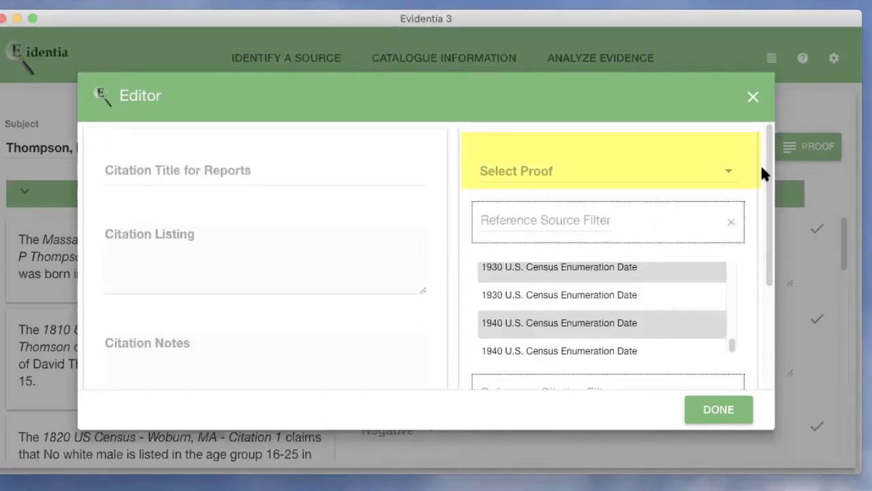
click(731, 173)
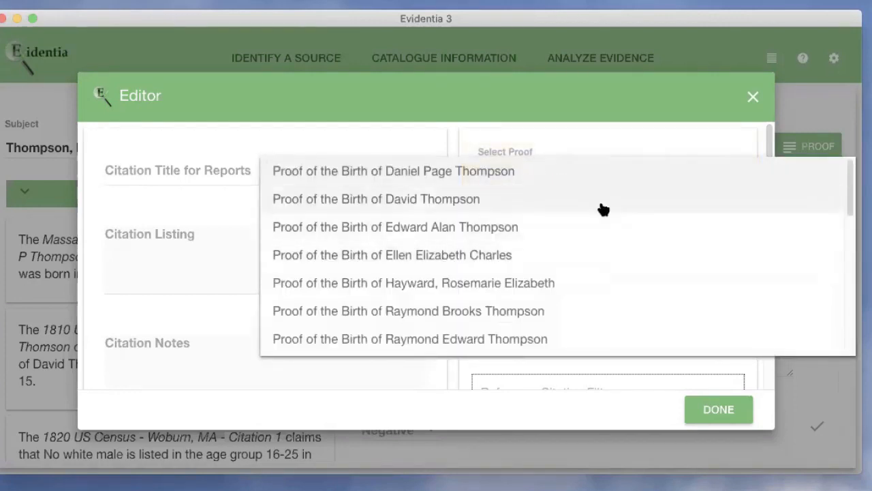
click(371, 176)
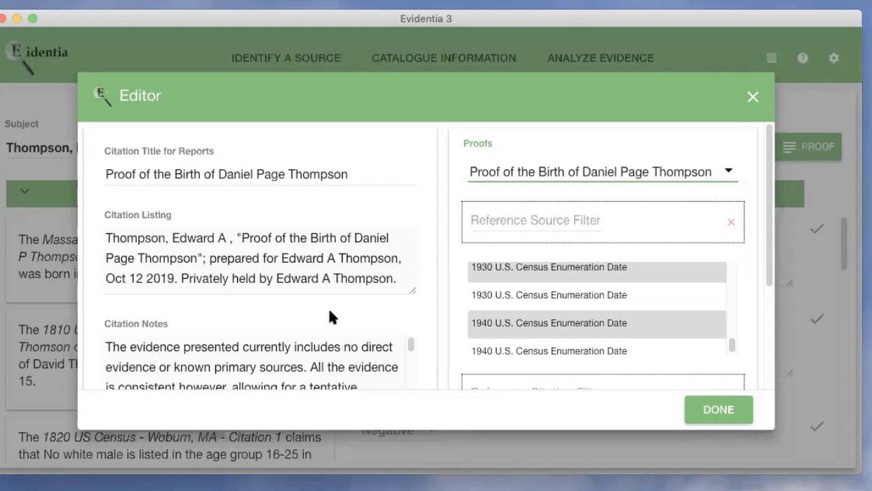
click(727, 413)
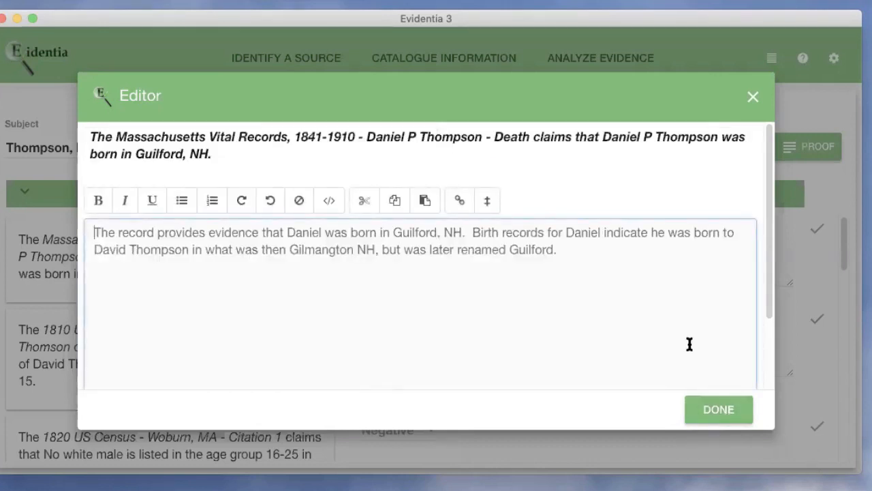
click(485, 201)
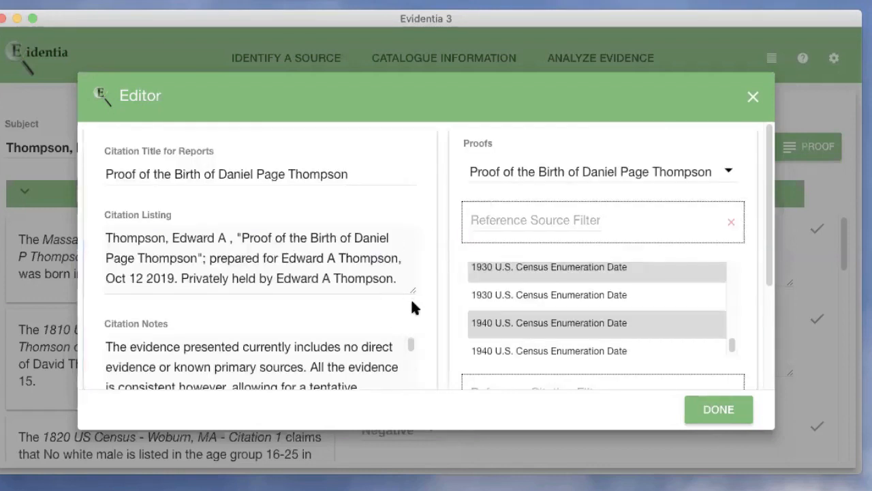
scroll(381, 310, down, 3)
click(278, 318)
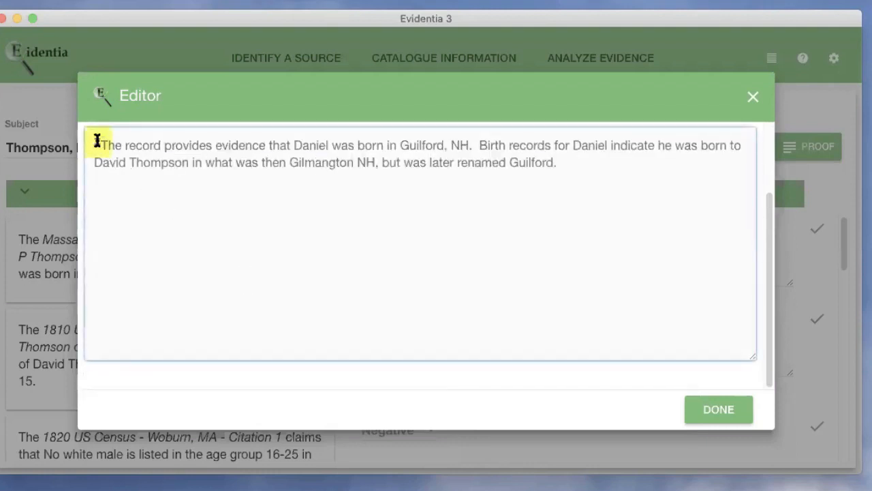
mouse_move(97, 140)
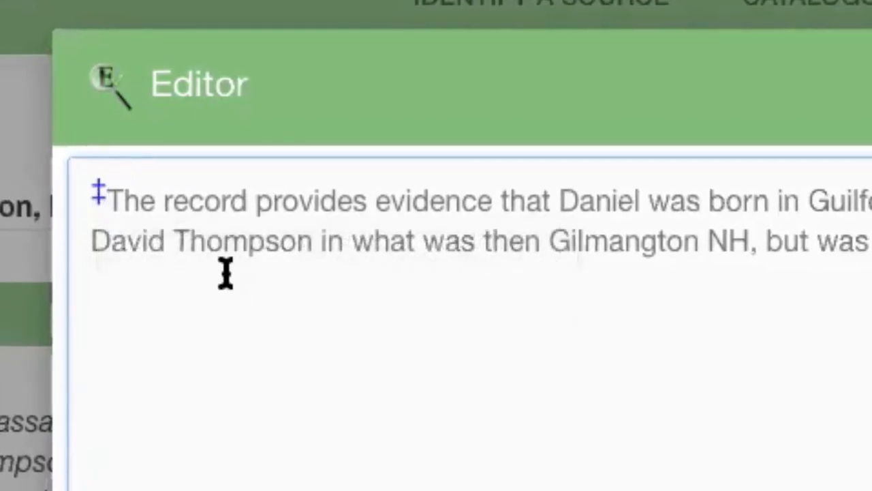
key(BackSpace)
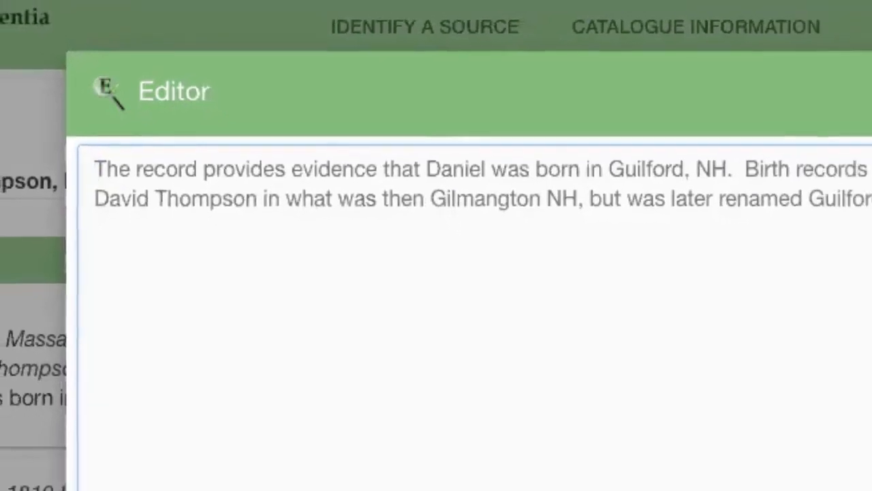
Step: Insert a citation to the ancestor's birth proof at the end of the Massachusetts Vital Records birth claim's analysis and finish editing
click(796, 191)
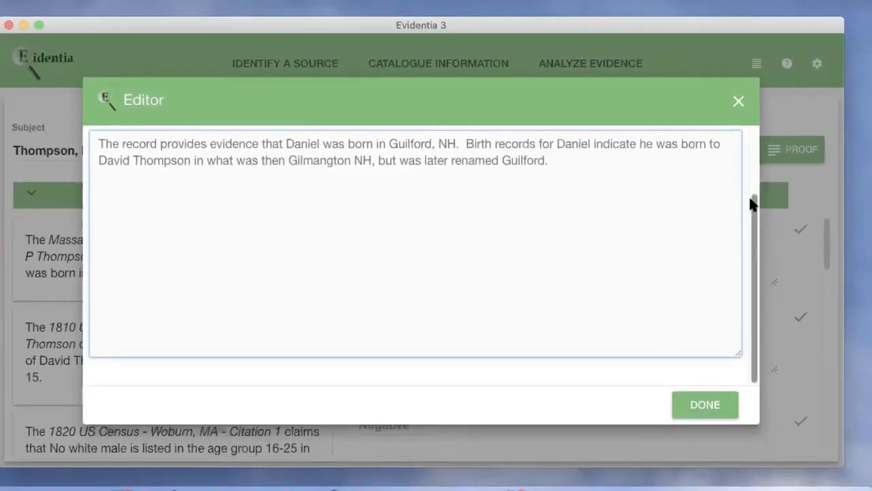
drag(753, 199, 745, 136)
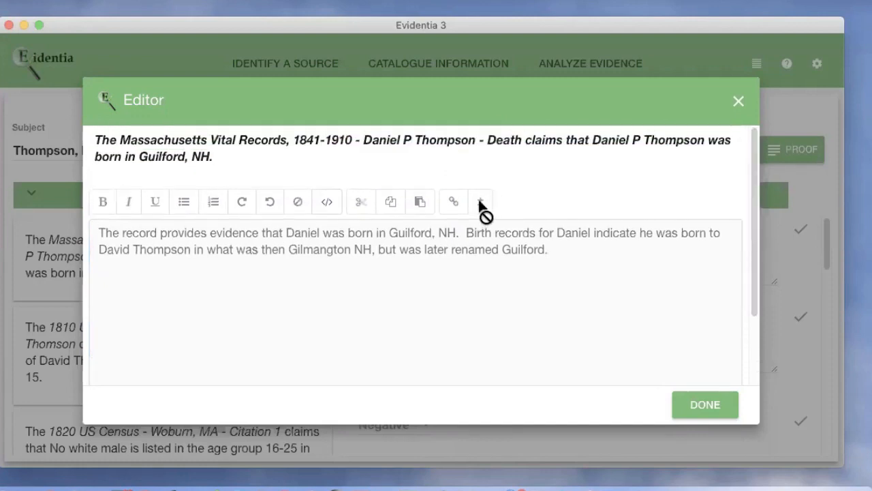
click(565, 282)
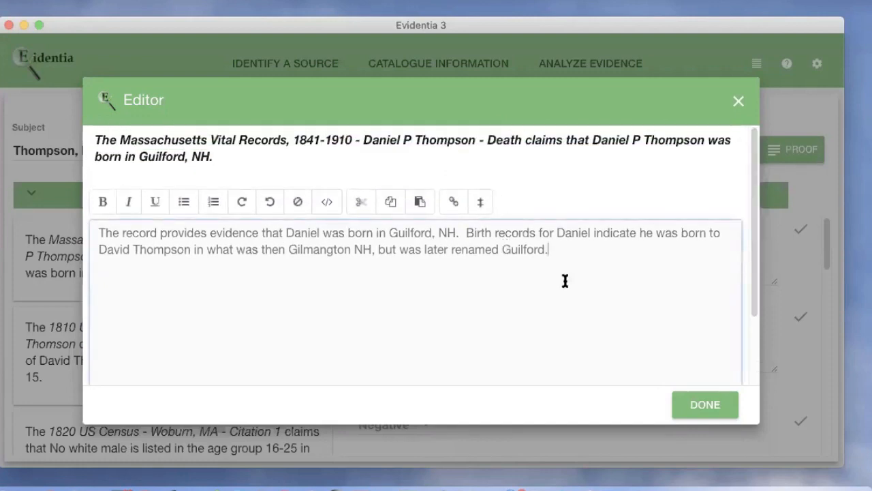
click(481, 205)
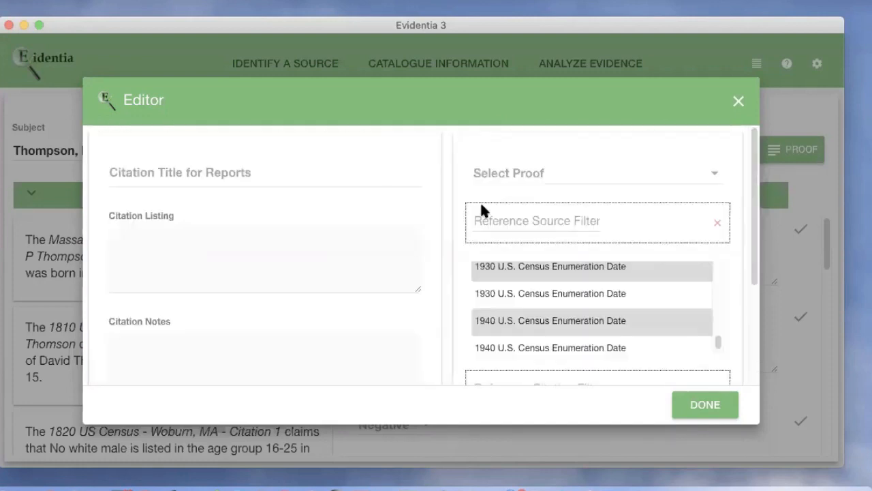
click(636, 179)
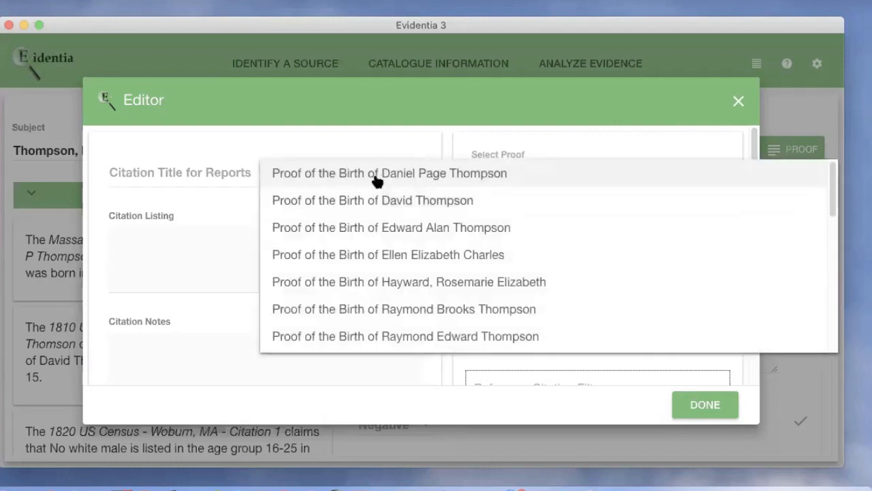
click(375, 174)
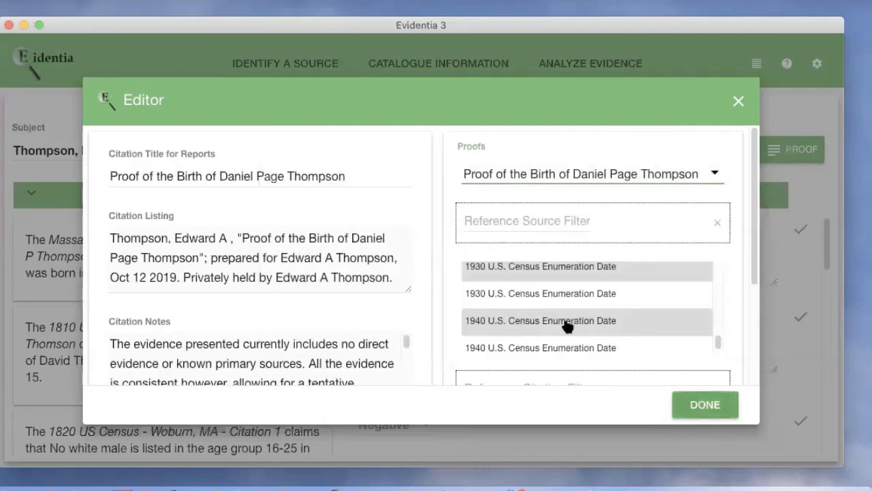
scroll(437, 303, down, 5)
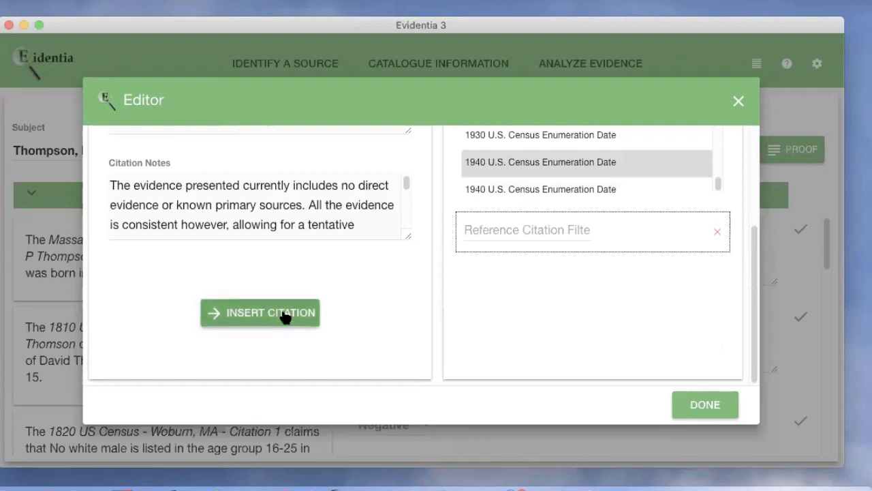
click(286, 315)
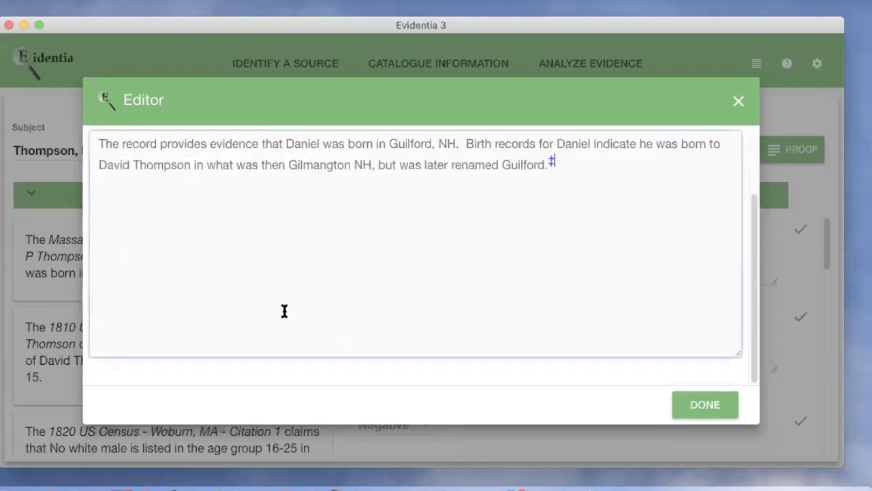
click(719, 405)
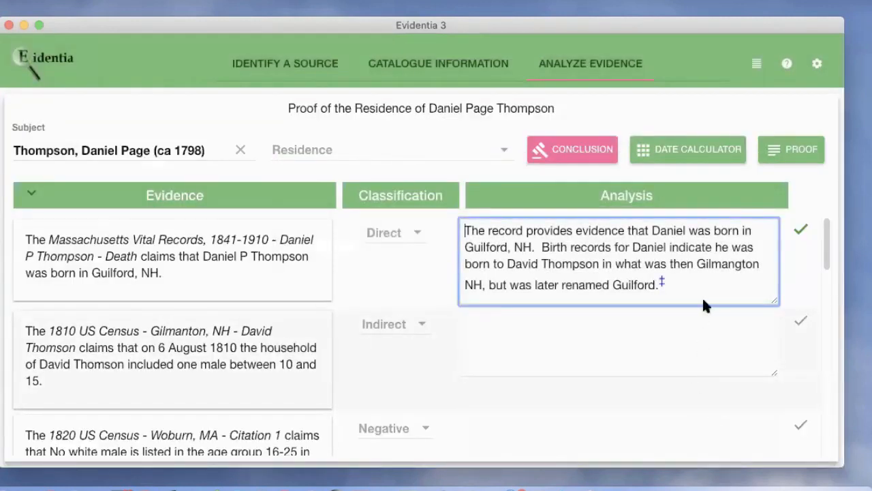
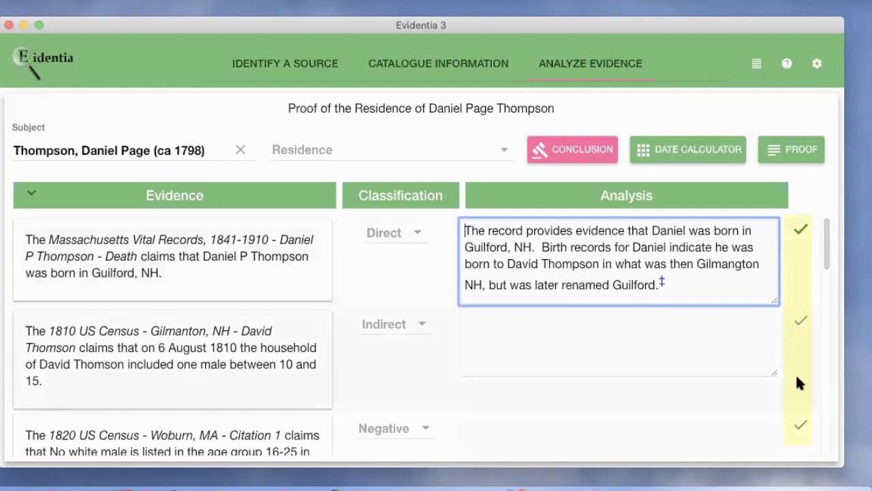
Step: Check the completion marks of all Residence claims and whether the summary conclusion can be edited
scroll(790, 398, down, 3)
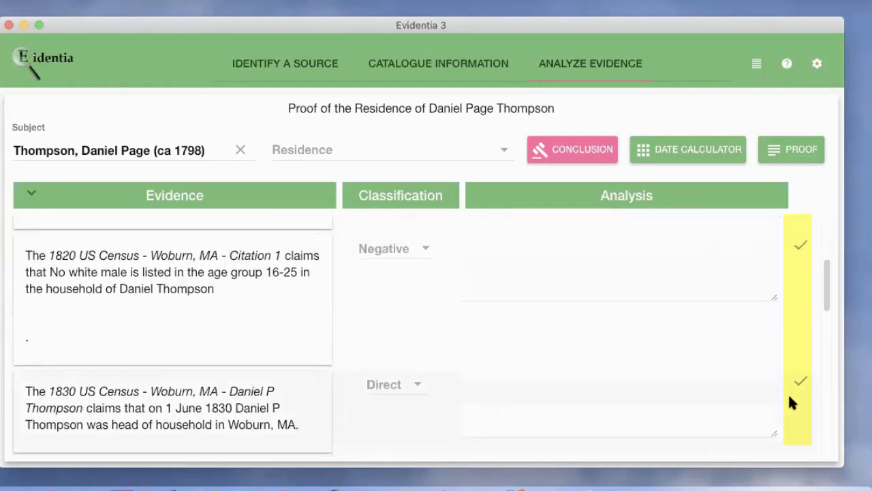
scroll(789, 397, down, 10)
scroll(790, 403, down, 2)
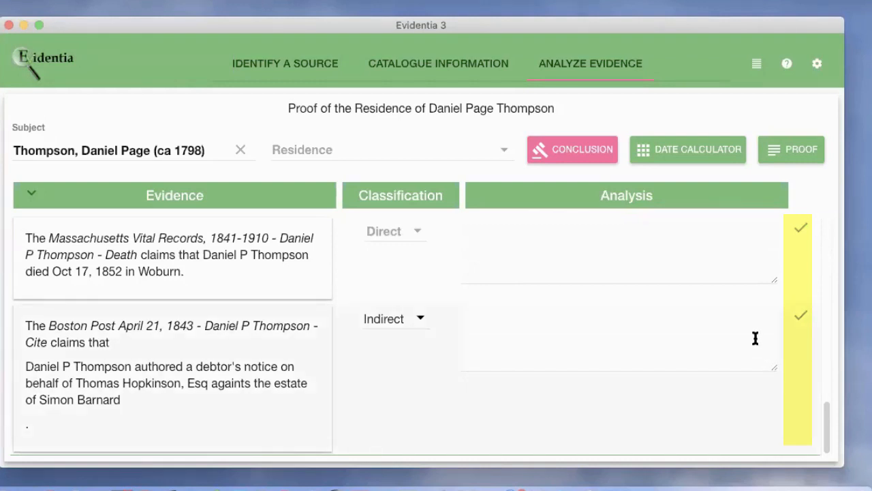
scroll(755, 338, up, 15)
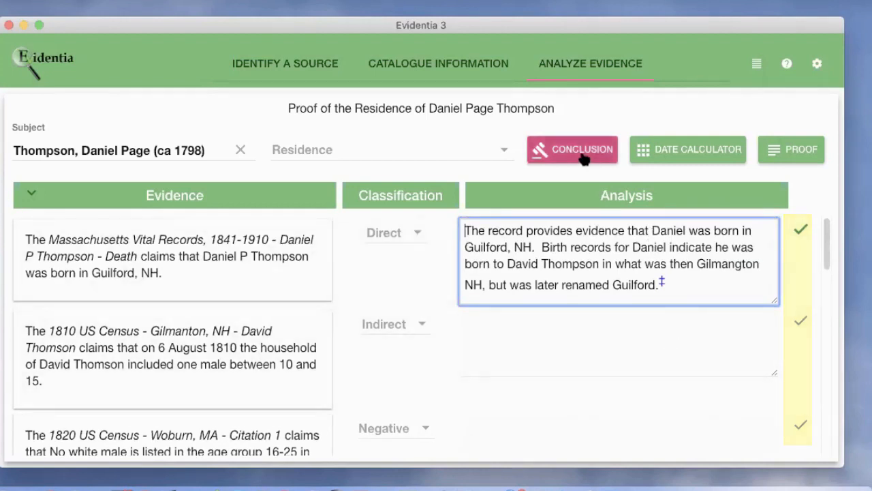
click(560, 153)
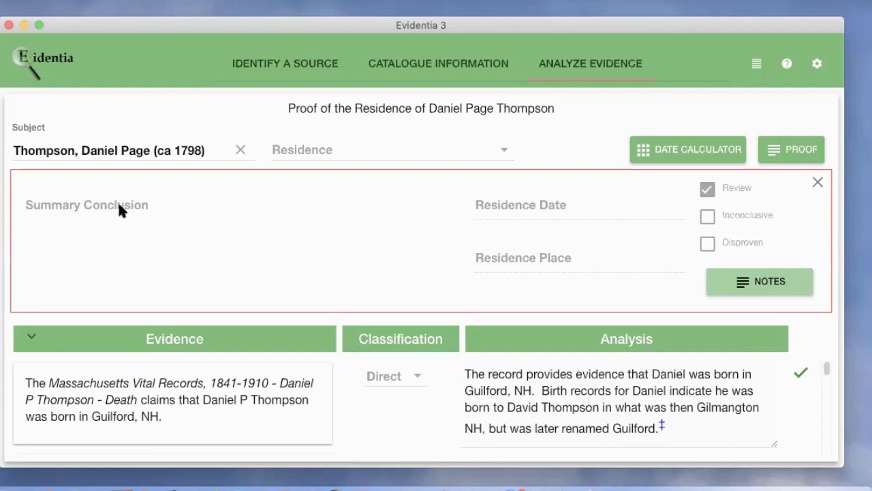
click(77, 211)
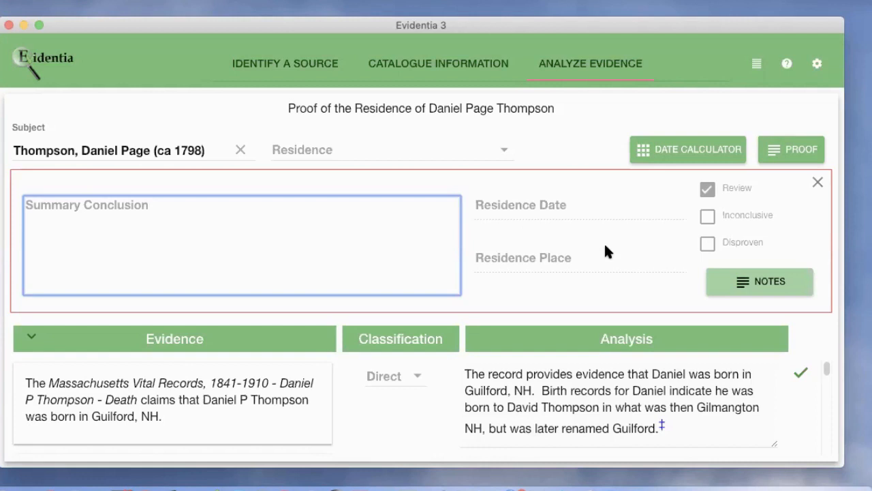
click(818, 182)
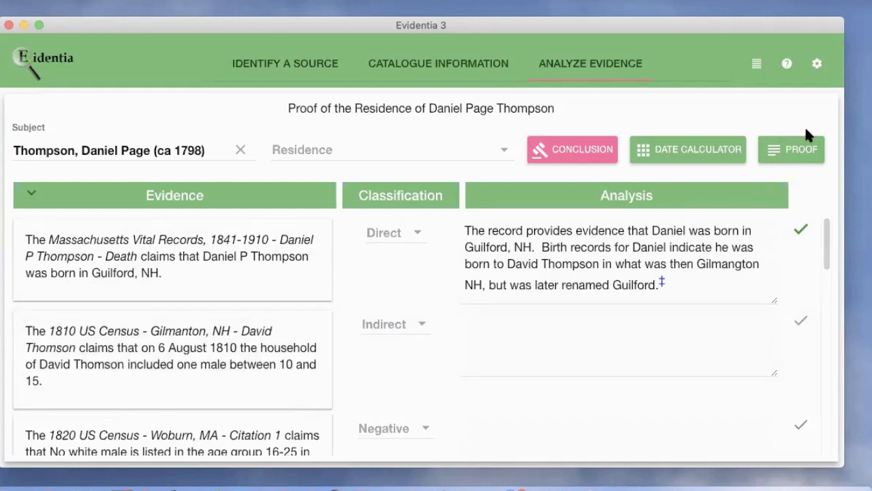
Step: Enable the general setting that allows conclusion edits when analysis is missing
click(817, 64)
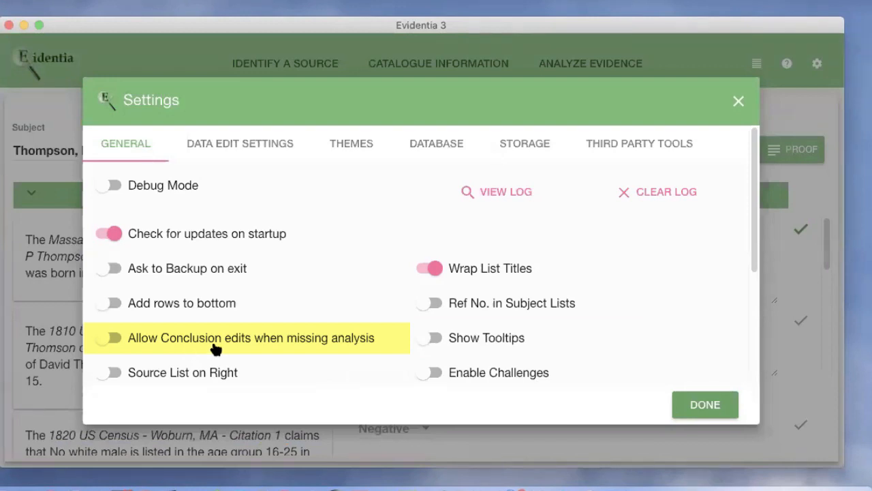
click(111, 338)
click(706, 404)
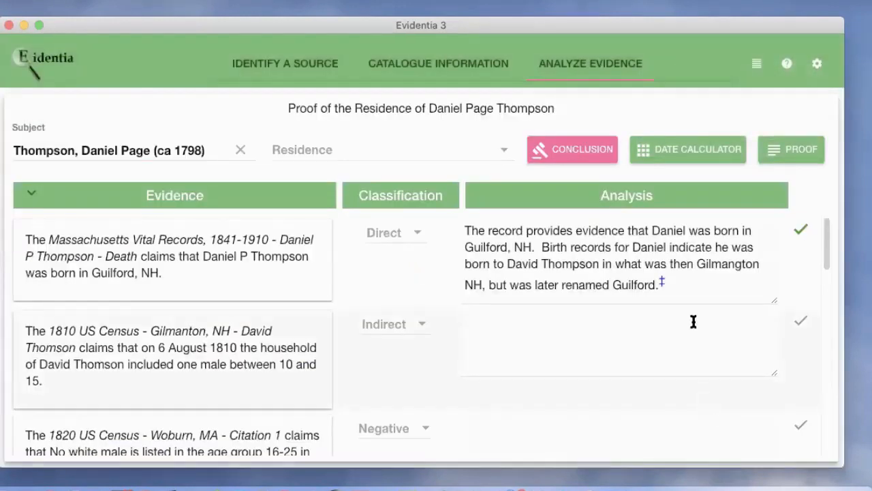
Step: Try entering the test text "hgfhgfhgf" as the Residence summary conclusion, clear it and close the conclusion
click(566, 150)
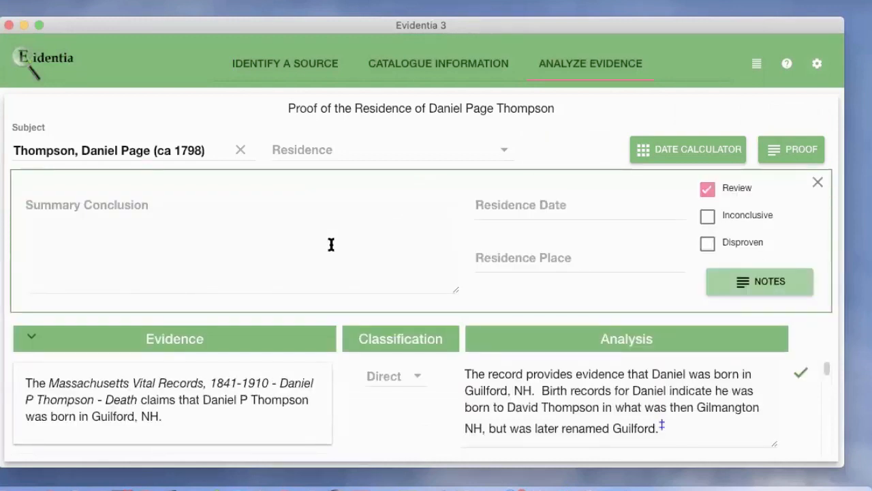
click(191, 220)
text(hgfhgfhgf)
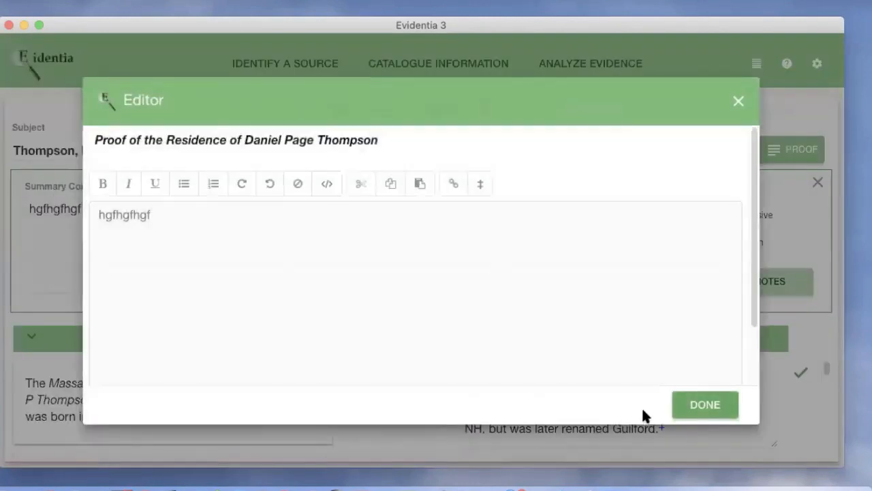
click(408, 317)
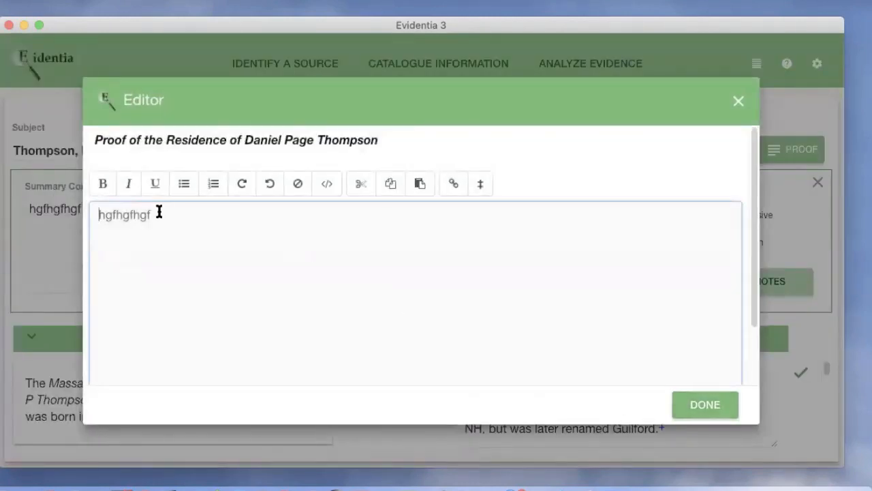
drag(159, 212, 65, 213)
key(BackSpace)
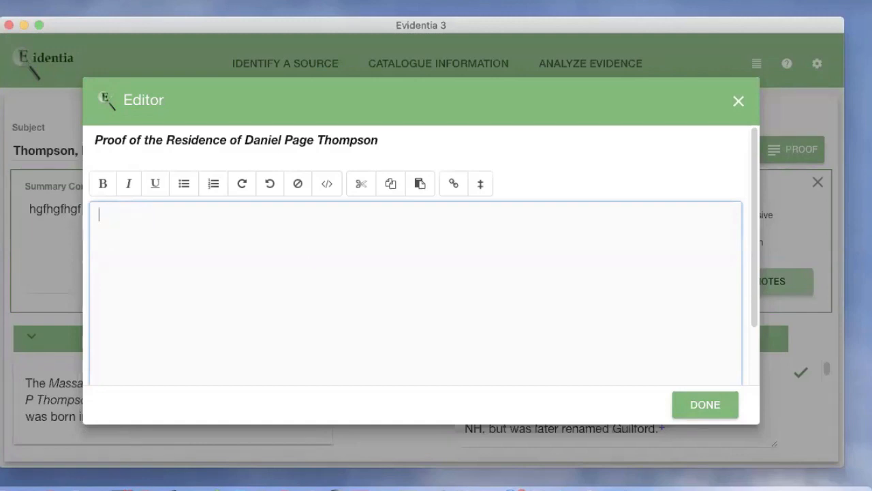
click(683, 405)
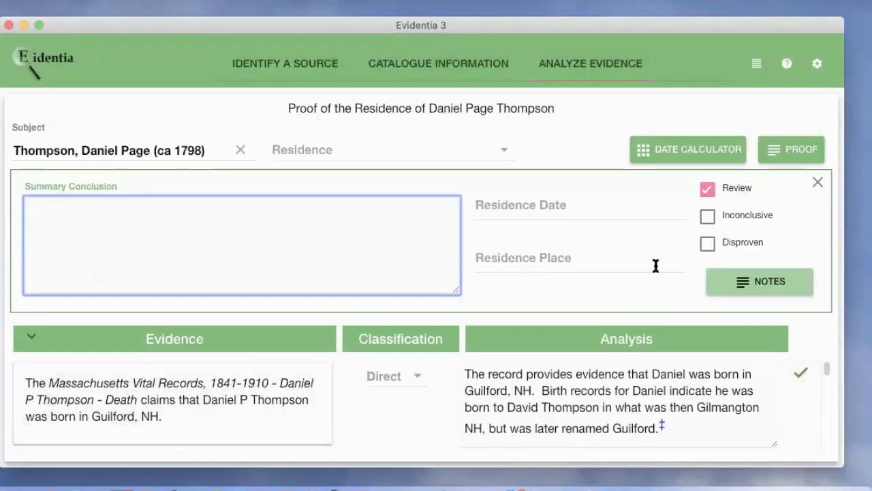
click(821, 187)
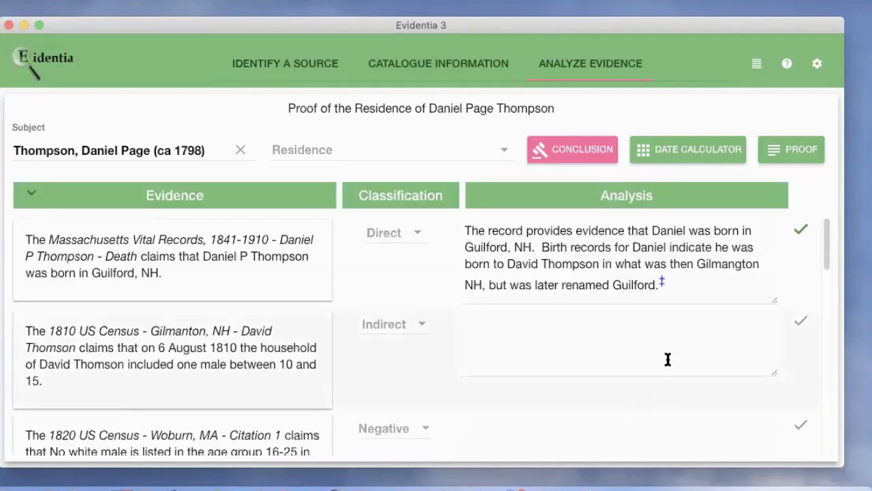
Step: Disable the general setting that allows conclusion edits when analysis is missing
click(816, 66)
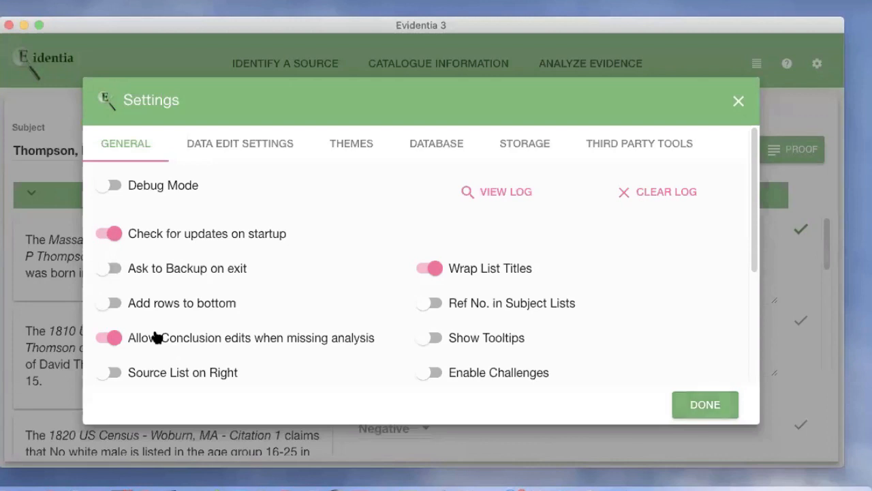
click(155, 337)
click(723, 405)
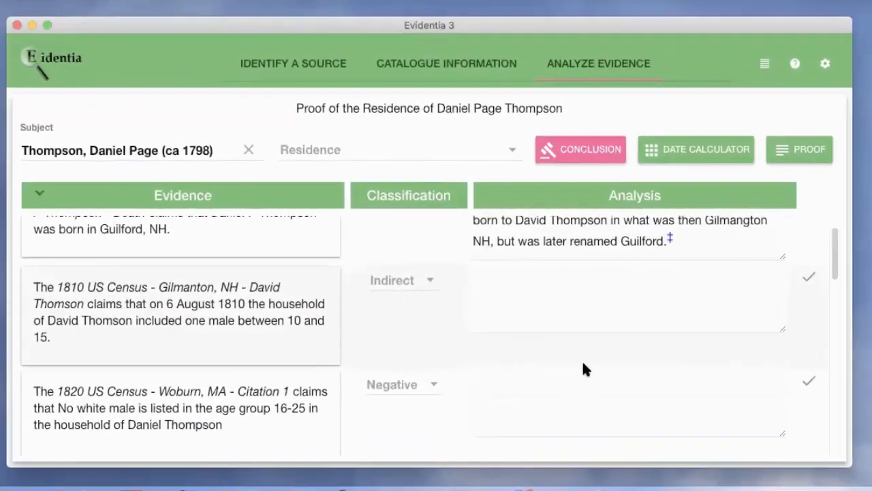
Step: Begin the 1810 US Census claim's analysis by stating that, based on birth records, the ancestor was born to his named father in NH
scroll(582, 363, down, 1)
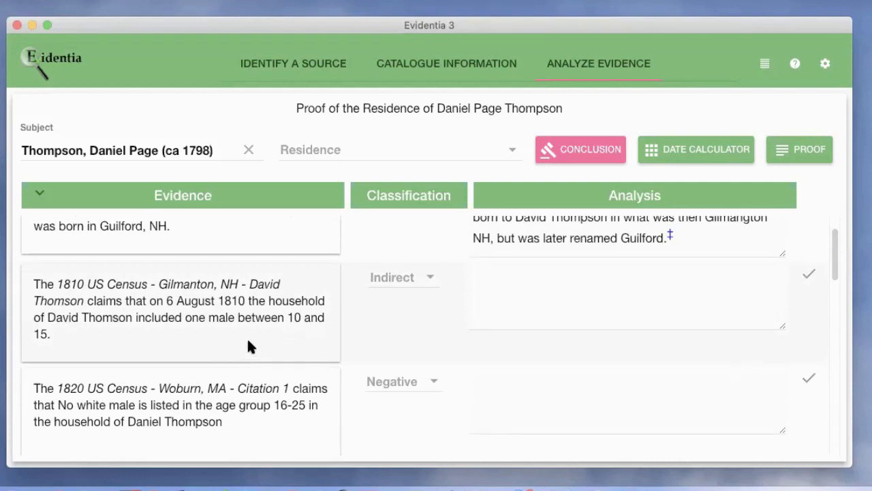
click(533, 298)
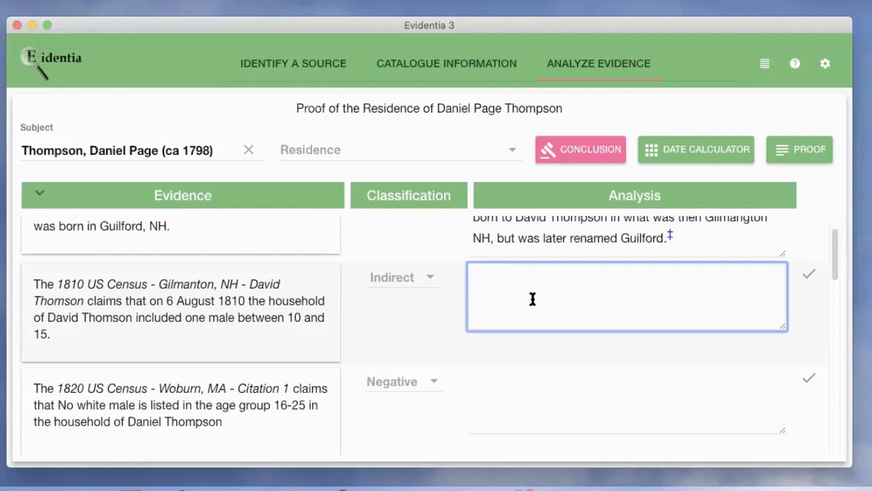
click(532, 298)
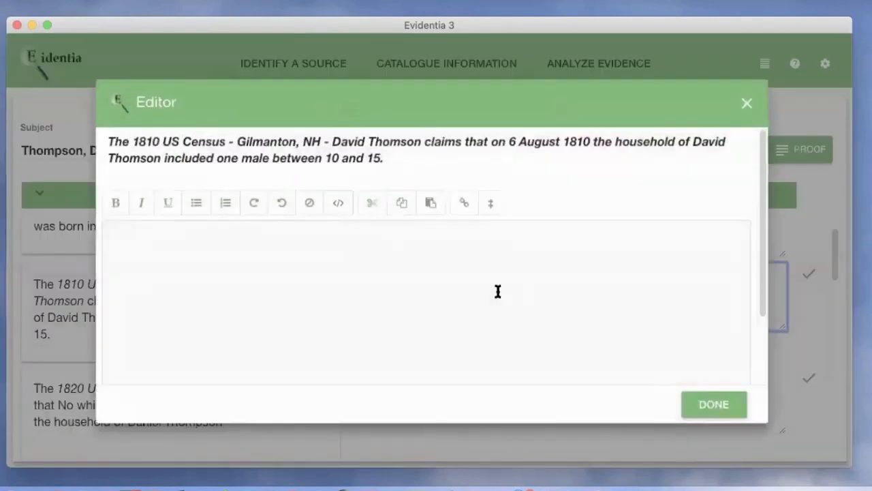
click(407, 292)
text(Based on inf)
key(BackSpace)
key(BackSpace)
key(BackSpace)
text(records regrading Daniels birth, I knoq Daniel was bormn)
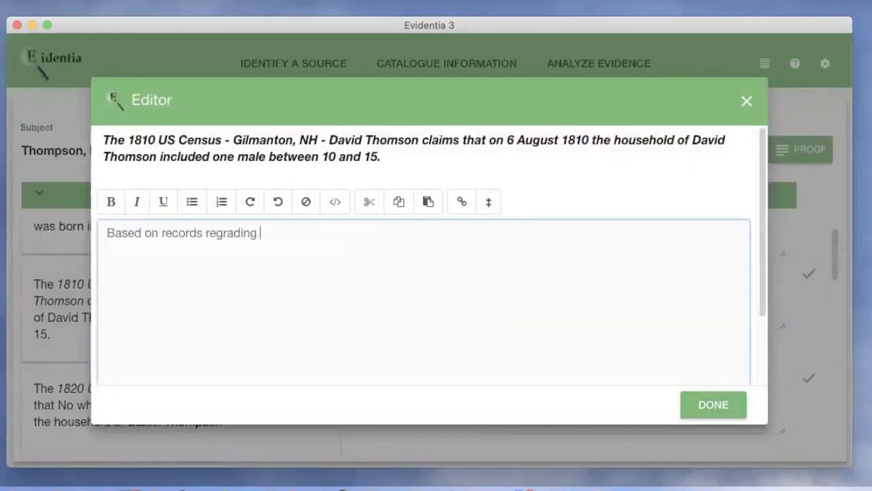
key(BackSpace)
key(BackSpace)
key(BackSpace)
text(n)
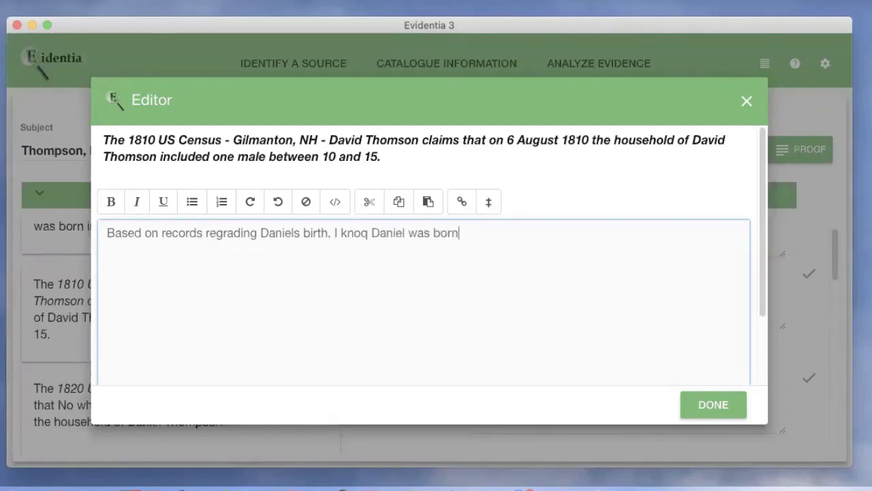
text( to David Thompson in NH)
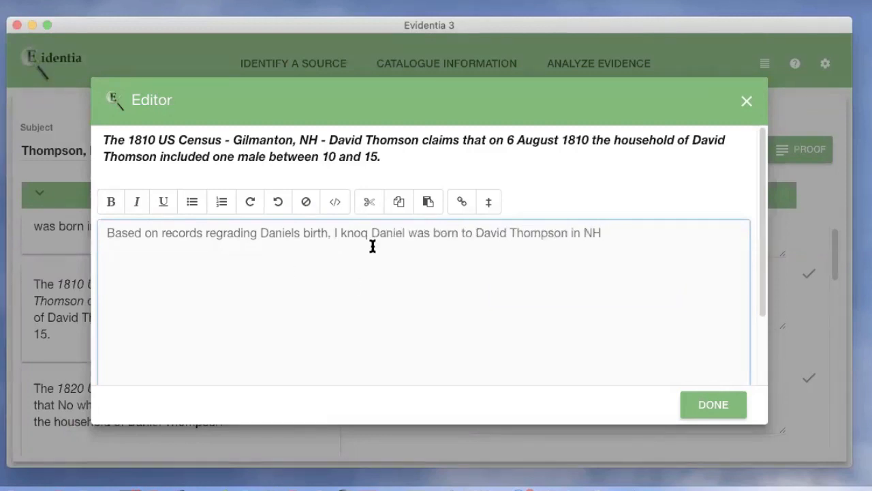
Step: Add the expected age of about 12 and the caveat that the father's other sons are not analyzed, and finish editing the 1810 analysis
text(.  I would expect Daniel to be about 12 )
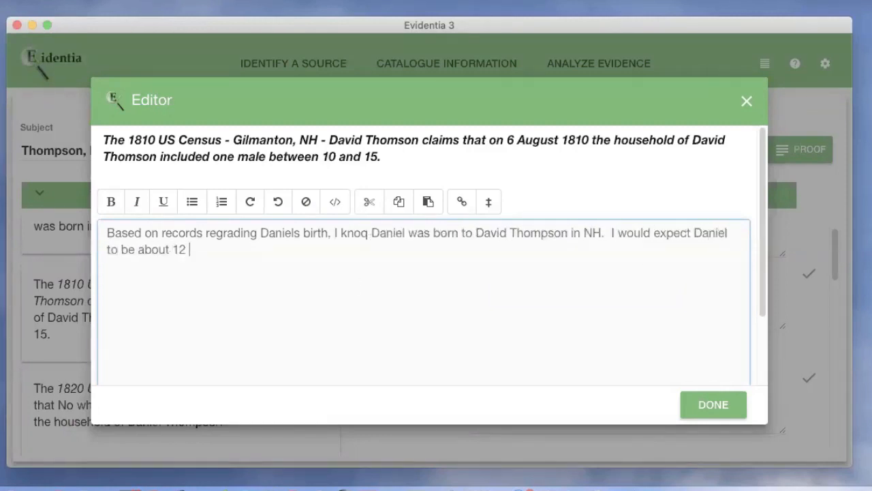
text(years old, thus I believe this is a reference to D)
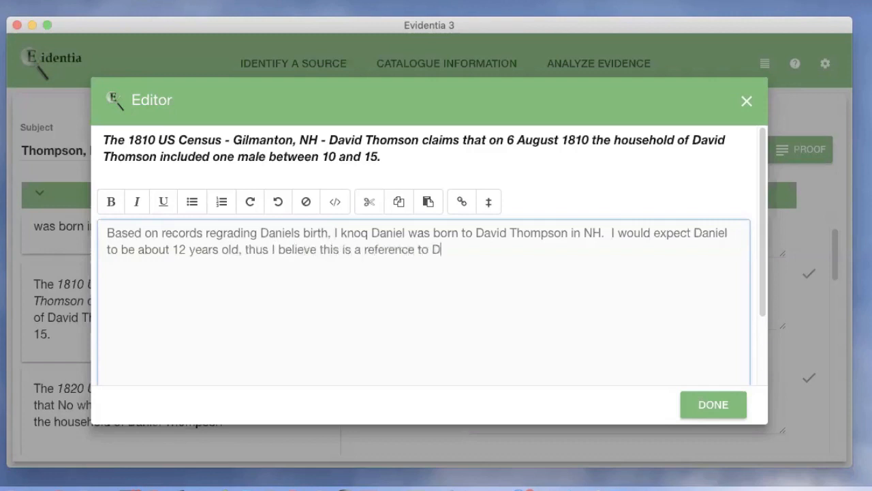
text(aniel.  Caveat- I have not analyzed all the sons of David Thompson to determine if this could be a different son)
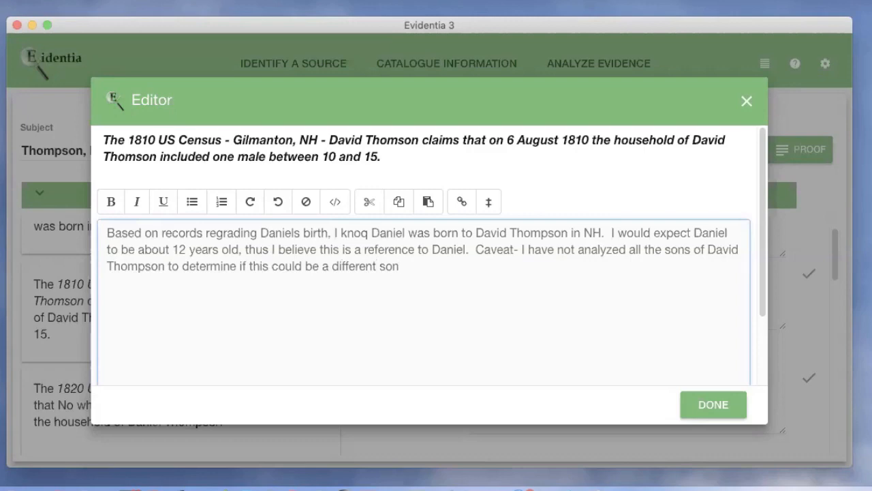
text(.)
click(728, 411)
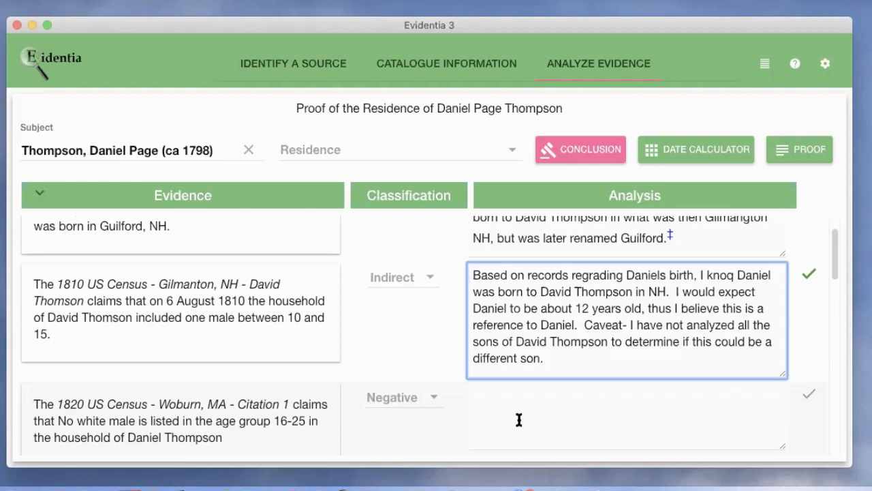
Step: Write the 1820 US Census claim's analysis: no evidence to date that the ancestor lived in Woburn, so the record refers to a different man
scroll(574, 423, down, 2)
scroll(574, 423, down, 2)
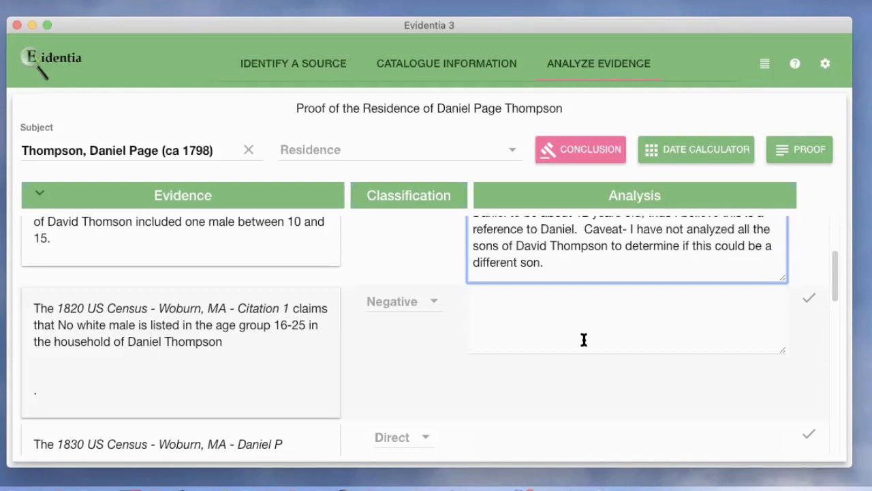
click(596, 331)
text(T)
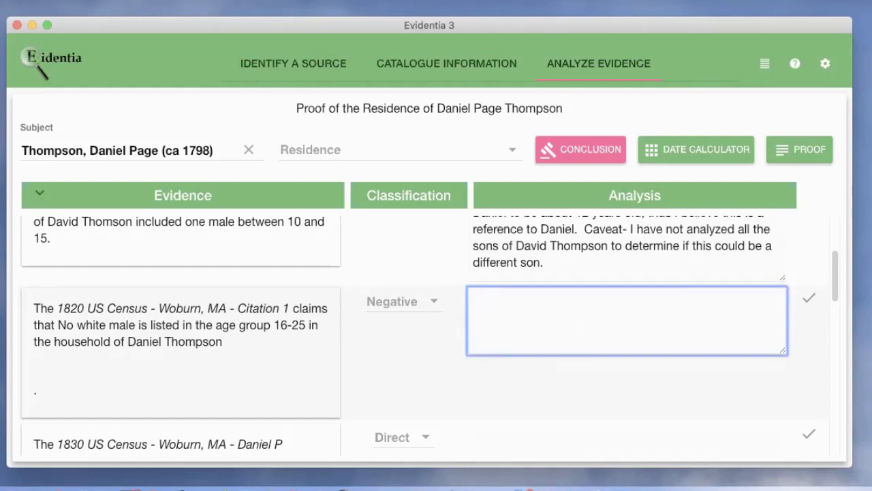
key(BackSpace)
text(No evidence exists to date that Daniel P Lived in Wobrun,  The record refer)
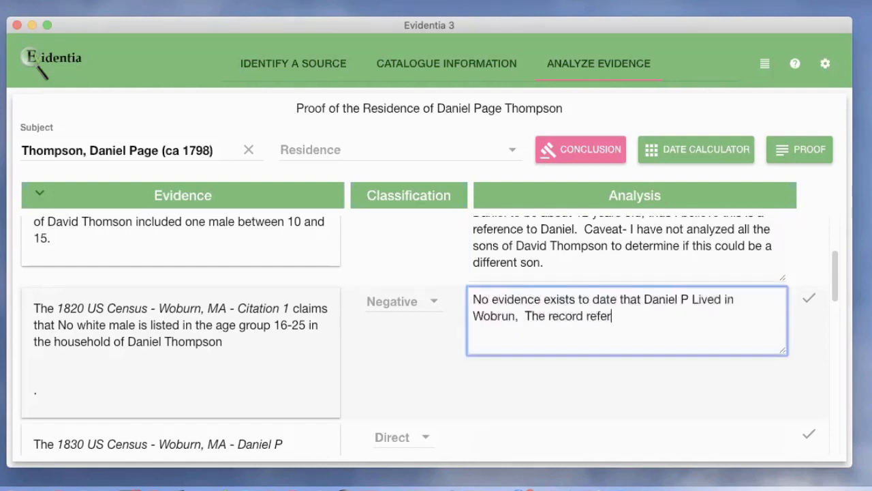
text(s to a different Daniel)
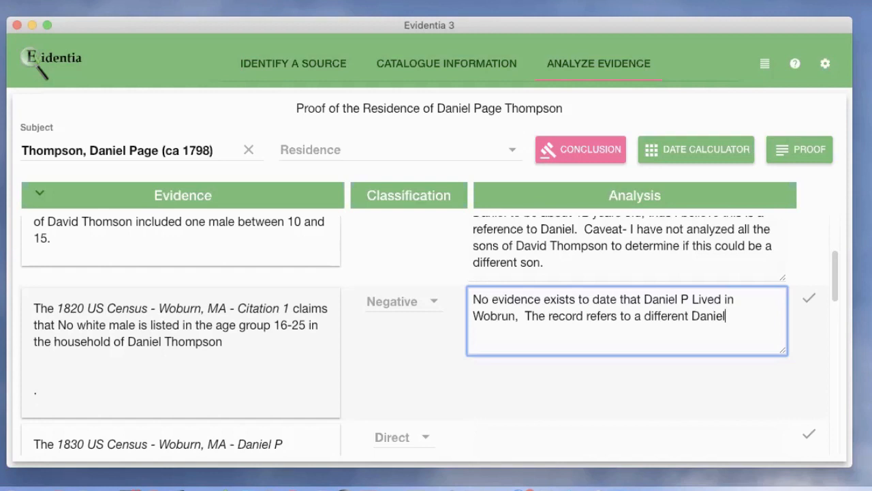
text(,)
Step: Write the 1830 US Census claim's analysis, stating it provides evidence that the ancestor lived in Woburn, consistent with the other evidence provided
scroll(398, 328, down, 5)
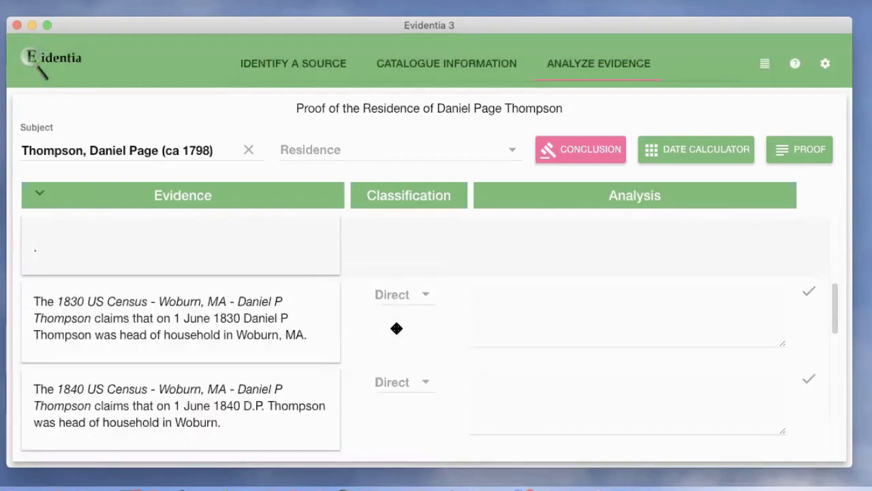
click(627, 253)
text(This provies evidence tht Daniel lived in Woburn)
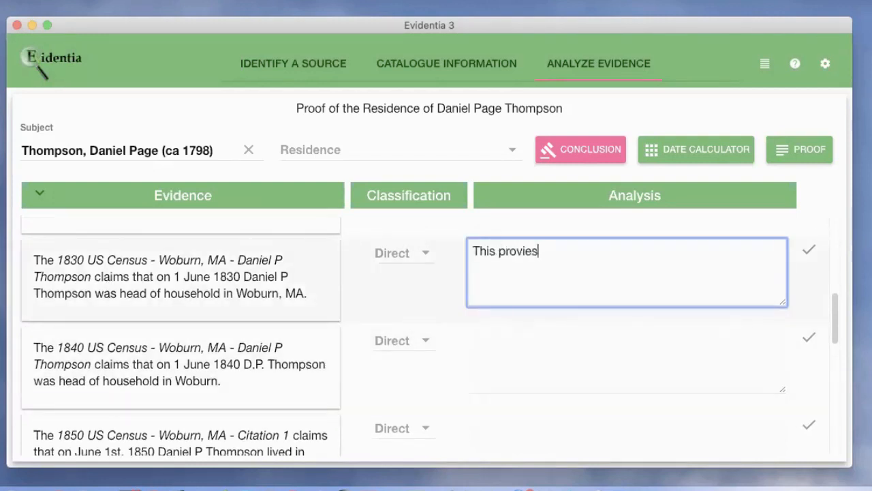
text(the other evidence provided.)
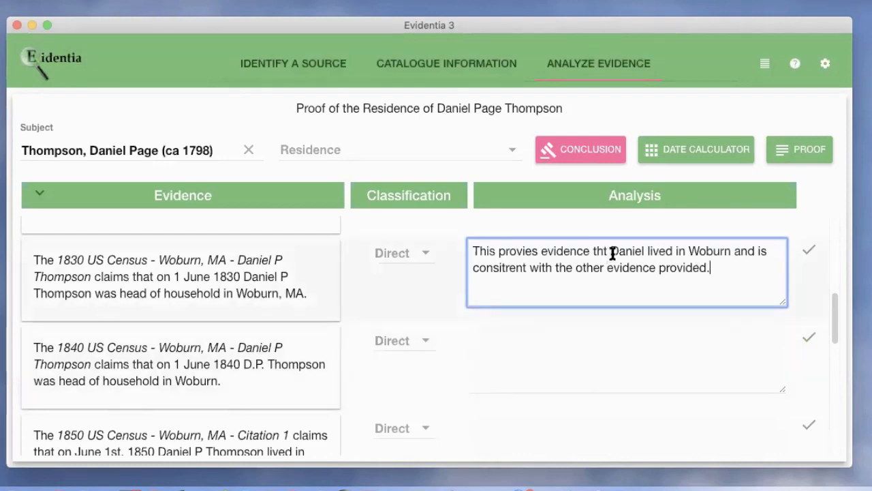
key(Up)
key(Up)
double_click(670, 274)
click(342, 249)
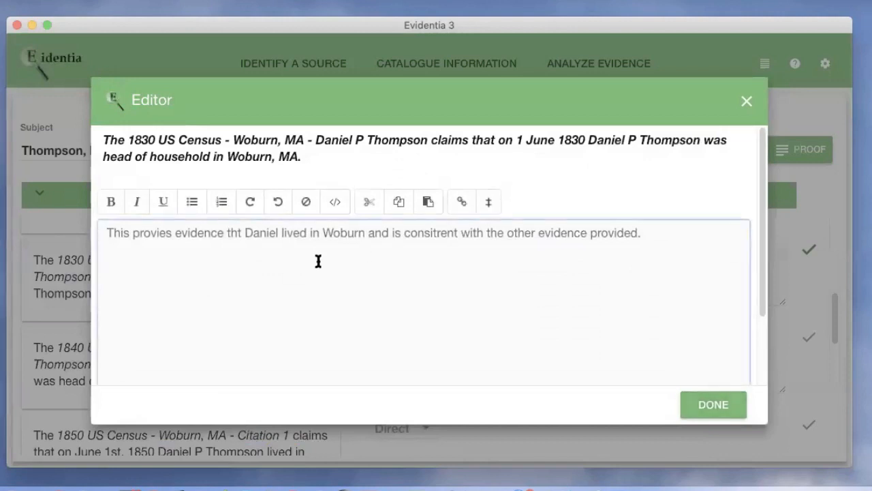
click(714, 405)
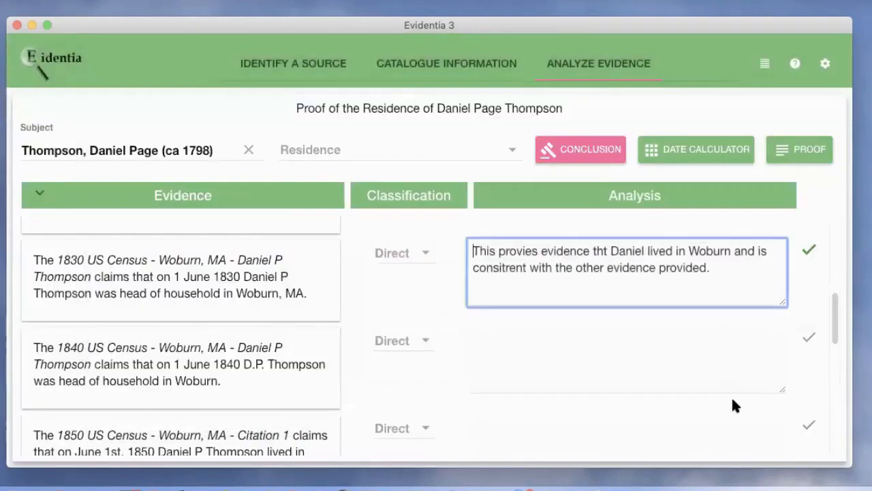
drag(711, 269, 457, 251)
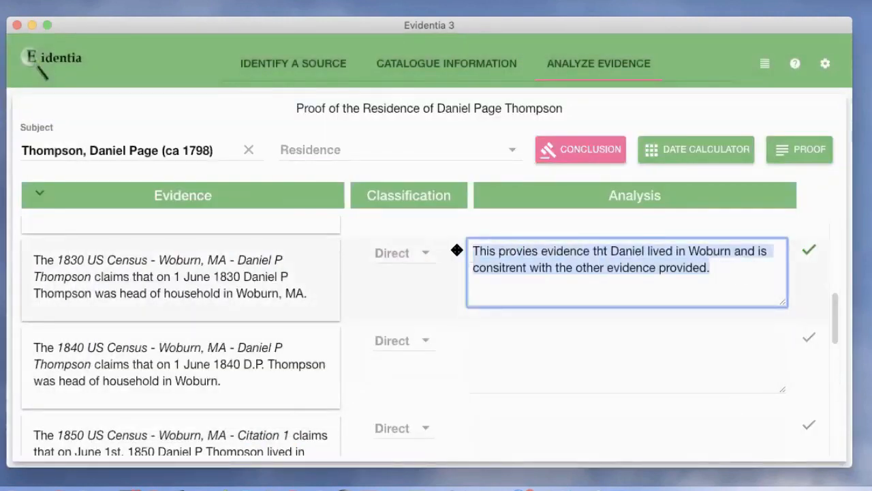
text(c)
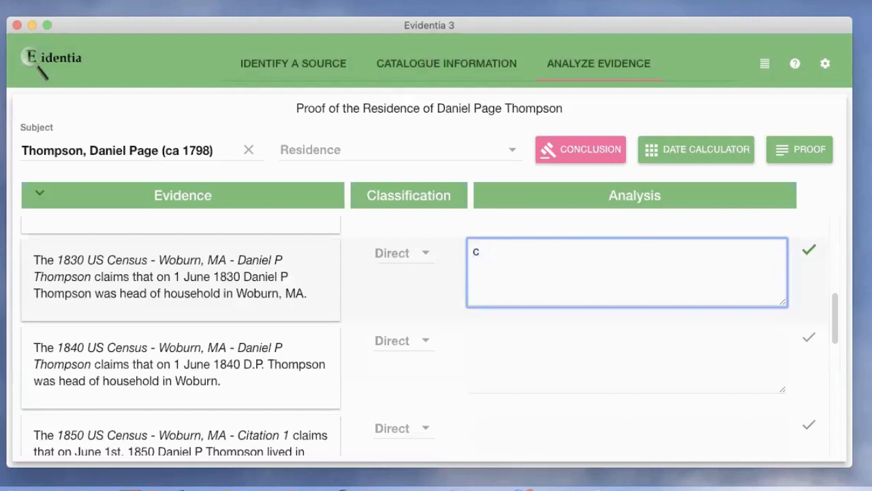
key(super+z)
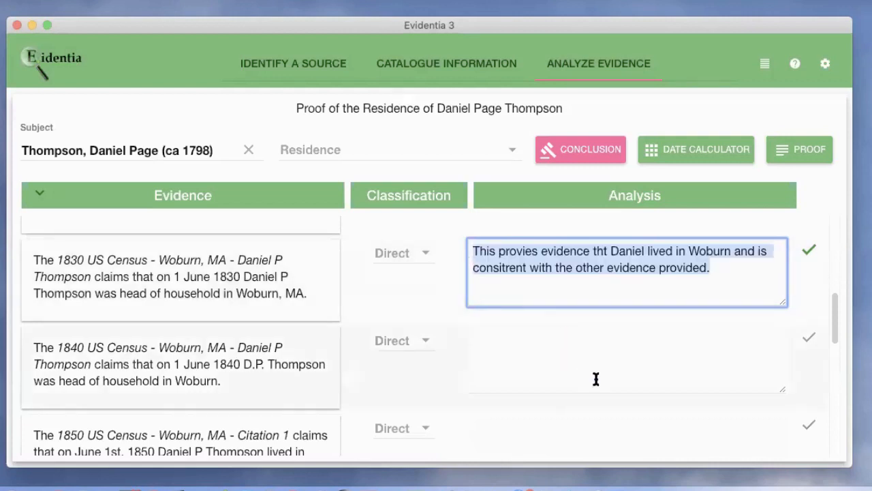
scroll(596, 379, down, 3)
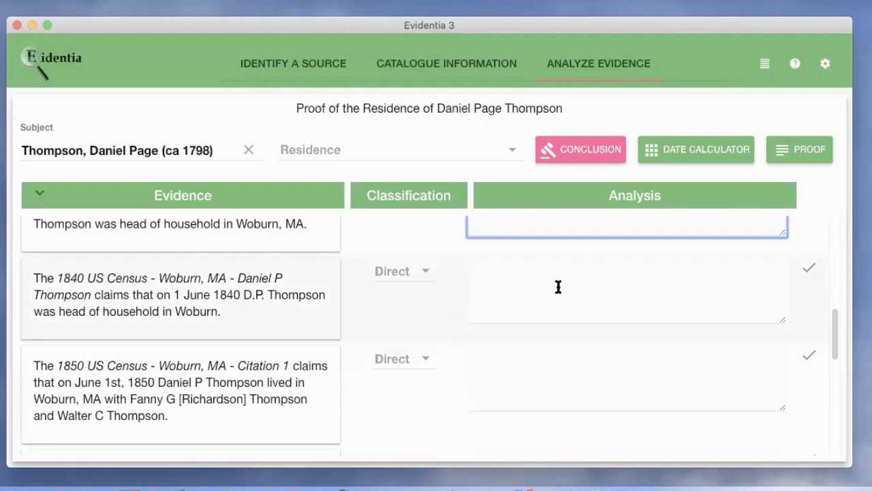
click(596, 293)
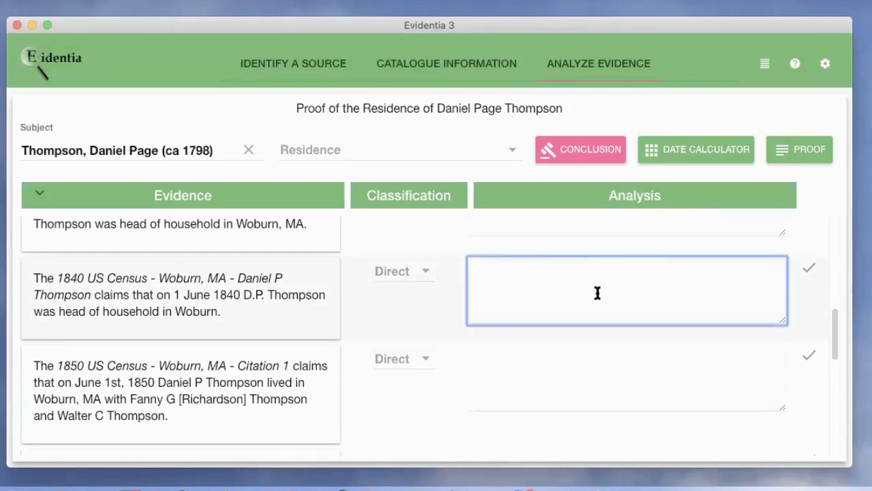
text(-Very fragmented - Amazon has 38% market share while no competitor has more than 10%, so most competitors are forced to use Amazon due to its volume of distribution, and it seems unlikely that they will be caught.)
key(super+z)
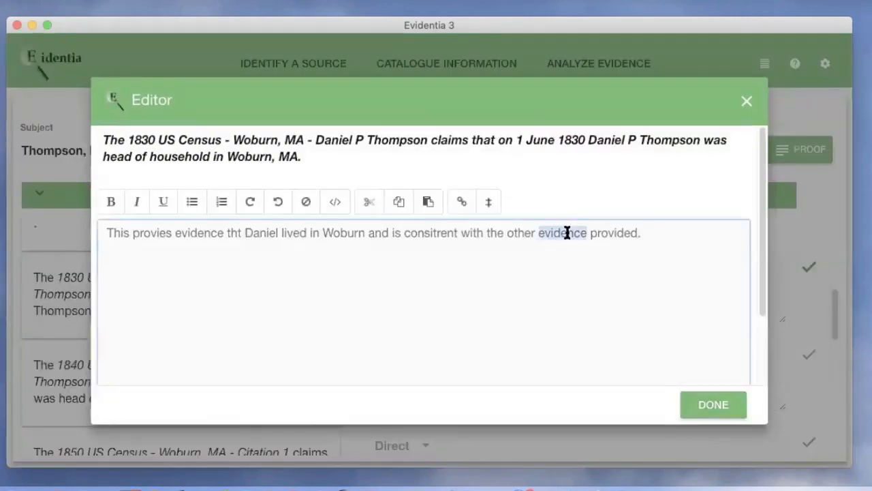
Step: Copy the full 1830 census analysis text into the analyses of the 1840 census claim and the first 1850 Woburn census claim
key(super+a)
key(super+c)
click(737, 407)
scroll(518, 361, down, 3)
click(500, 359)
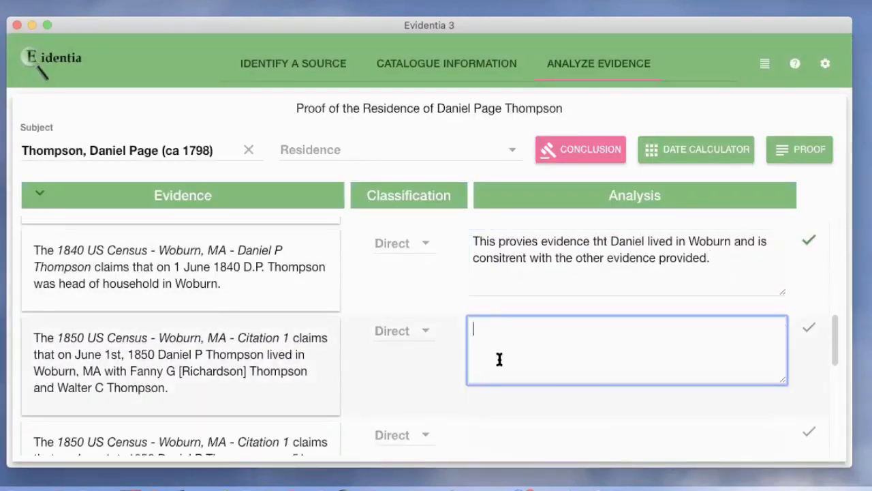
key(super+v)
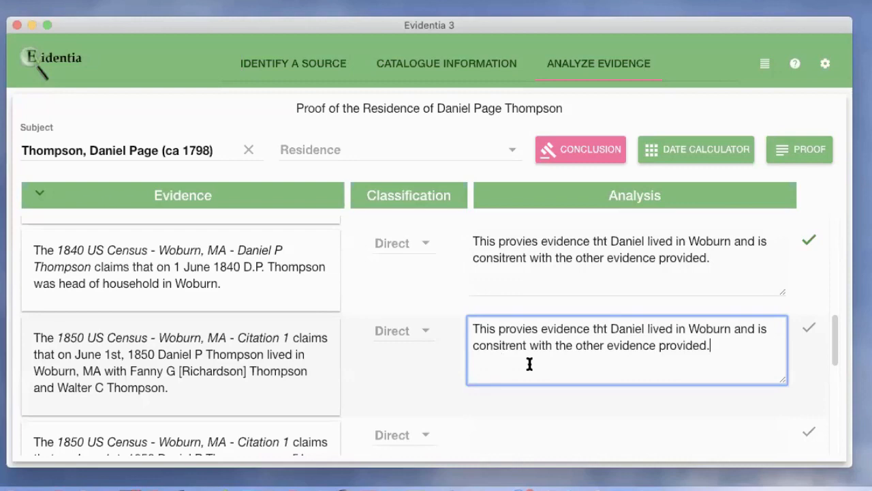
Step: Extend the first 1850 Woburn census analysis, stating it also helps answer whether this is the right man, based on known marriage information
double_click(717, 346)
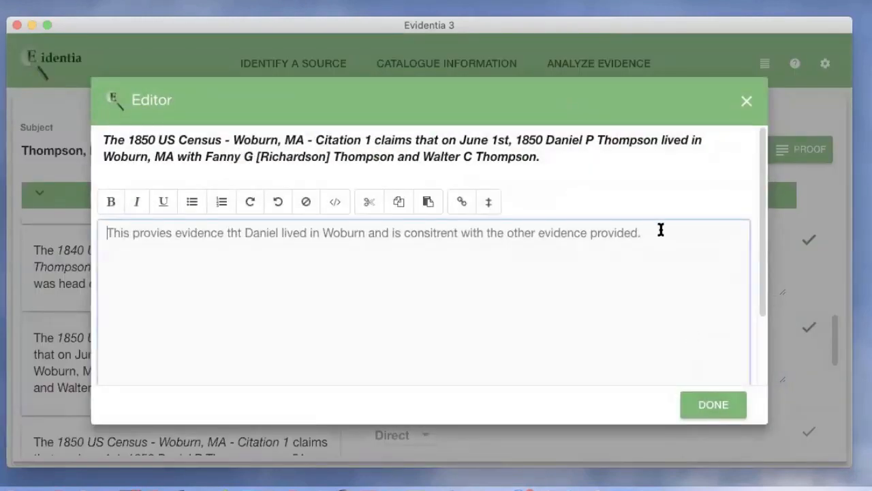
text(It al)
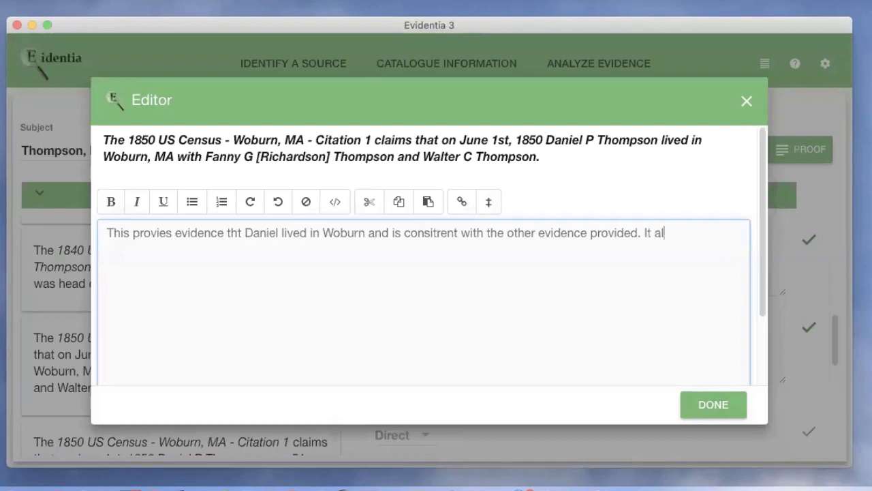
text(so hel)
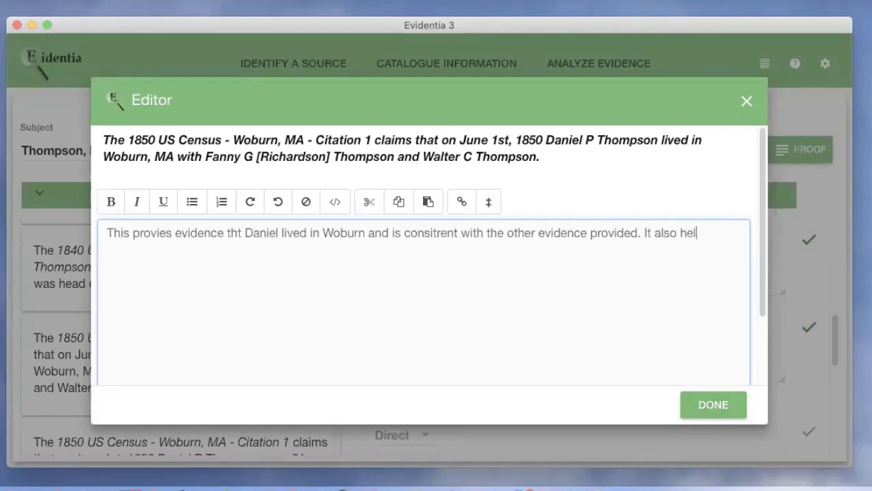
text(ps answer the)
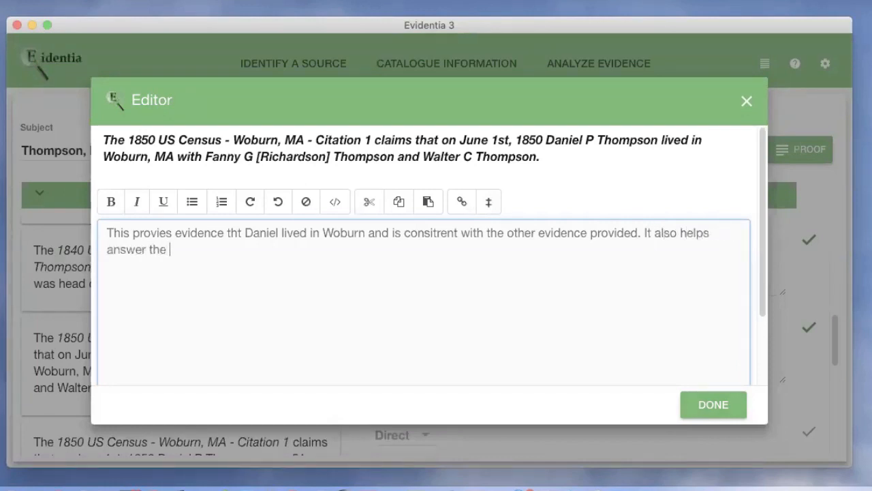
text( question "ho)
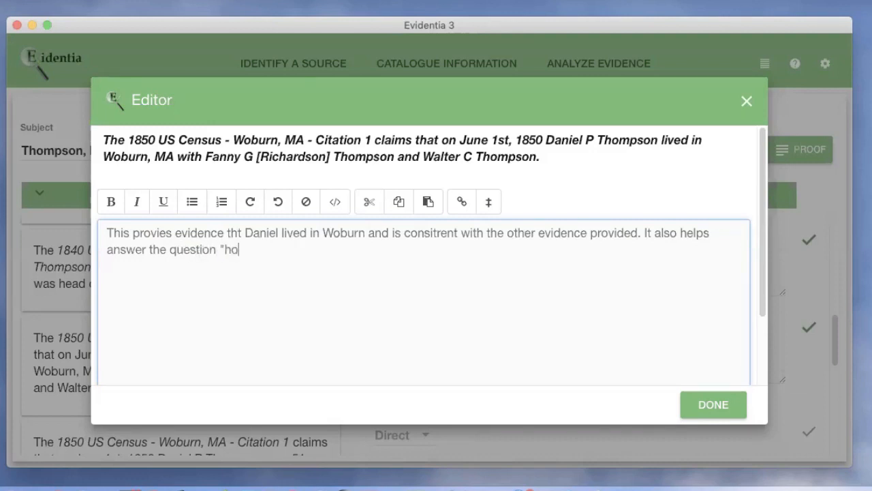
text(w do you know this is )
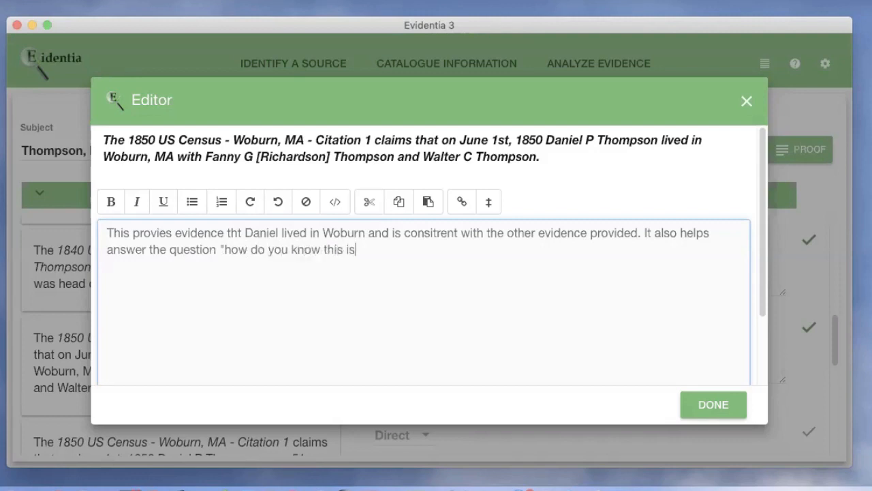
text(YOUR DAniel)
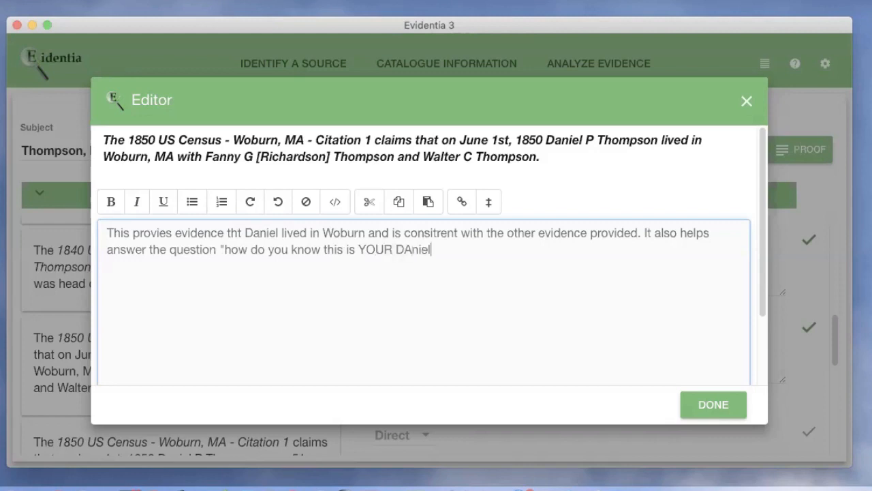
text( P Thompson" ba)
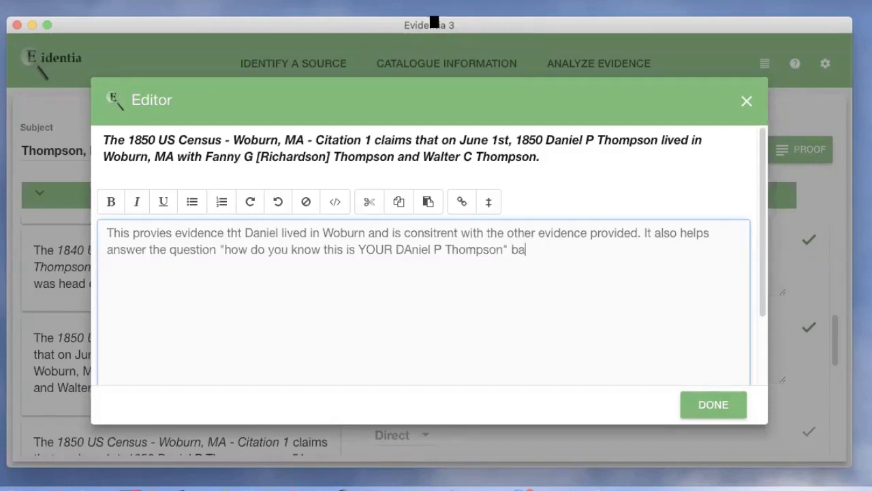
text(sed on kn)
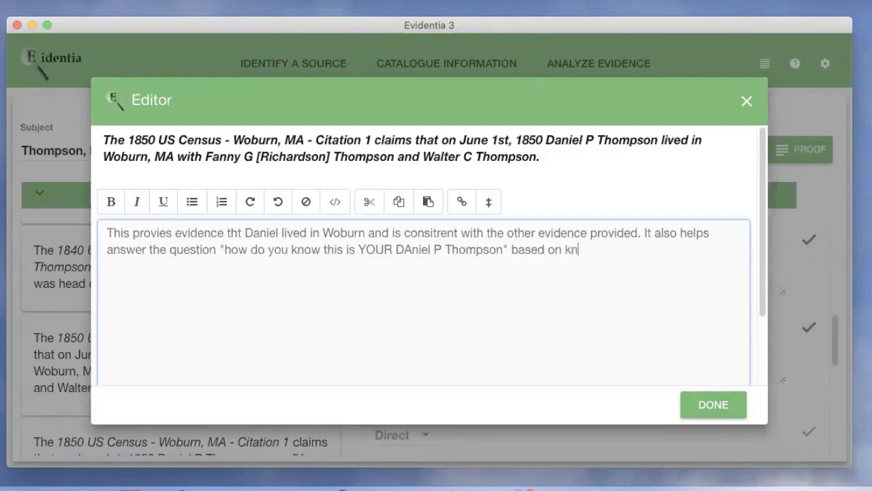
text(own marraige ind)
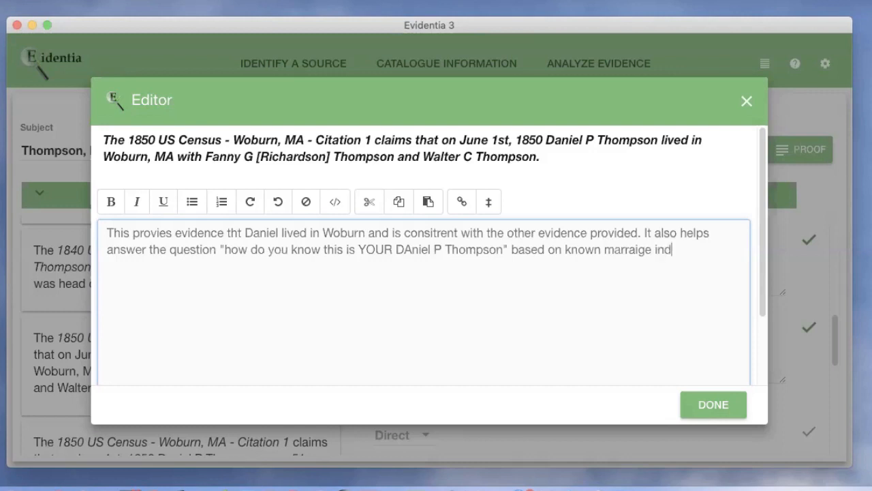
key(BackSpace)
text(formation.)
Step: Correct the capitalization of the ancestor's first name and the spelling of "consistent" in the first 1850 census analysis
click(410, 249)
key(BackSpace)
text(a)
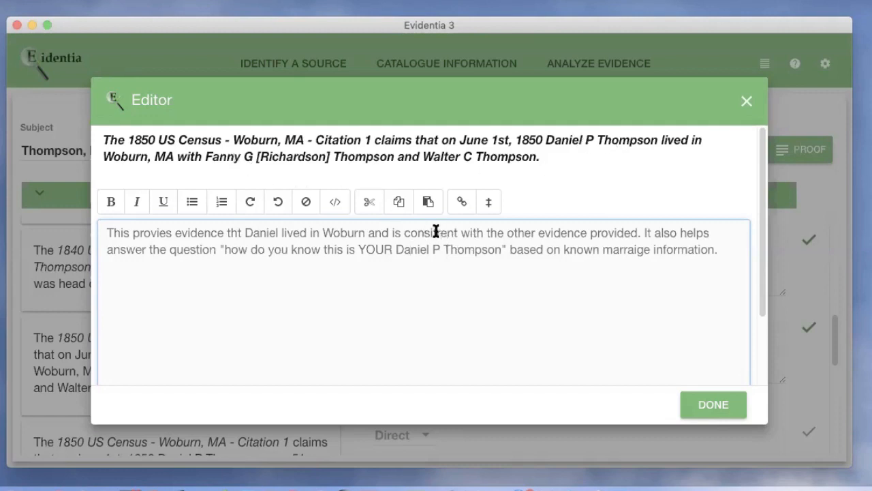
key(BackSpace)
key(BackSpace)
text(st)
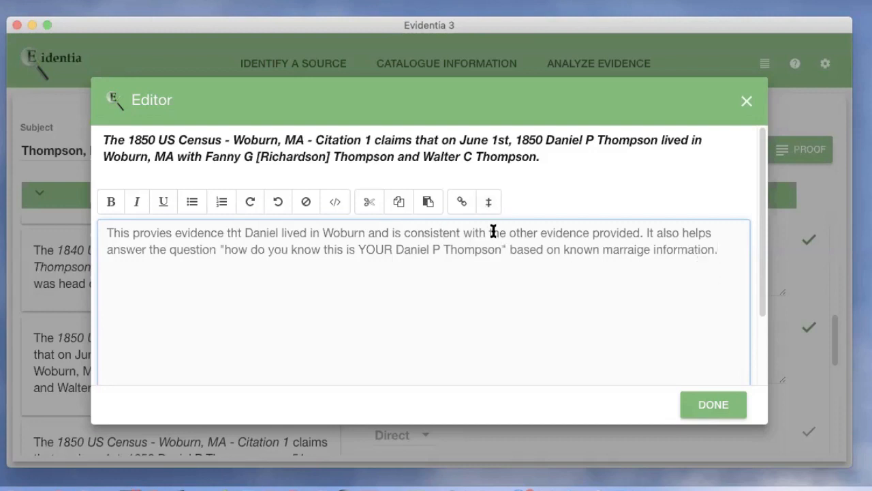
click(488, 202)
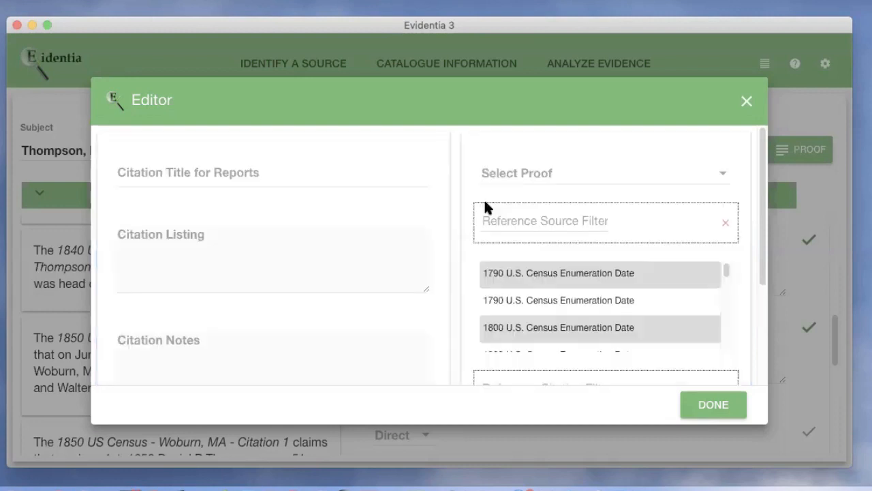
click(679, 180)
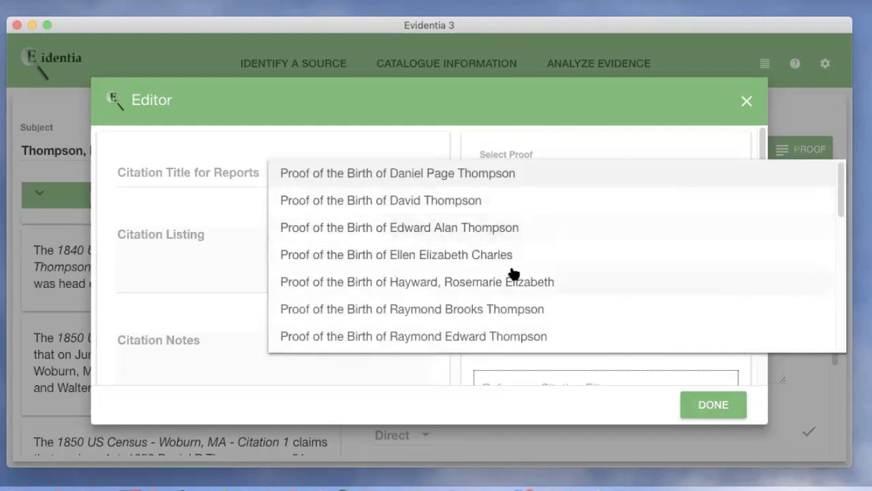
scroll(516, 276, down, 3)
scroll(514, 273, down, 10)
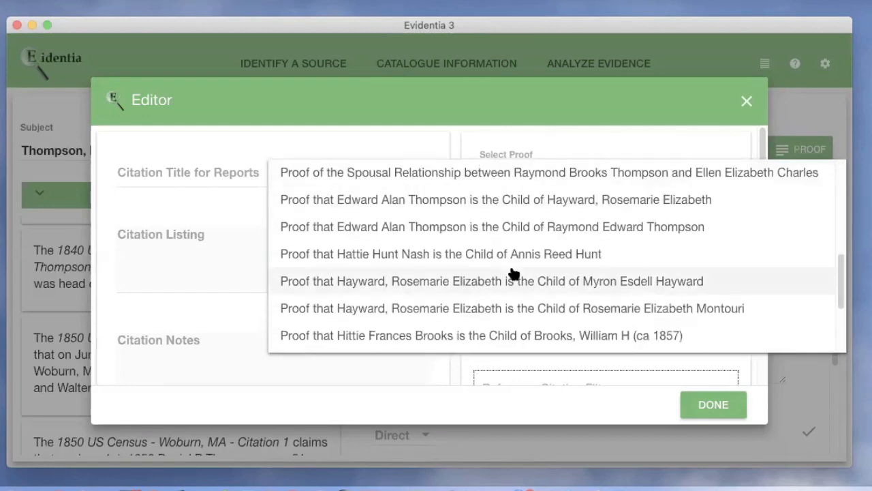
scroll(514, 274, up, 15)
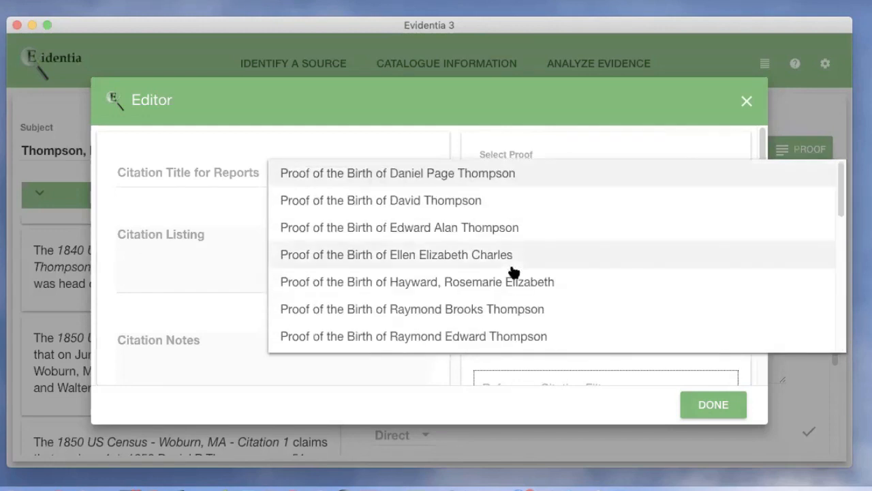
click(730, 407)
click(730, 407)
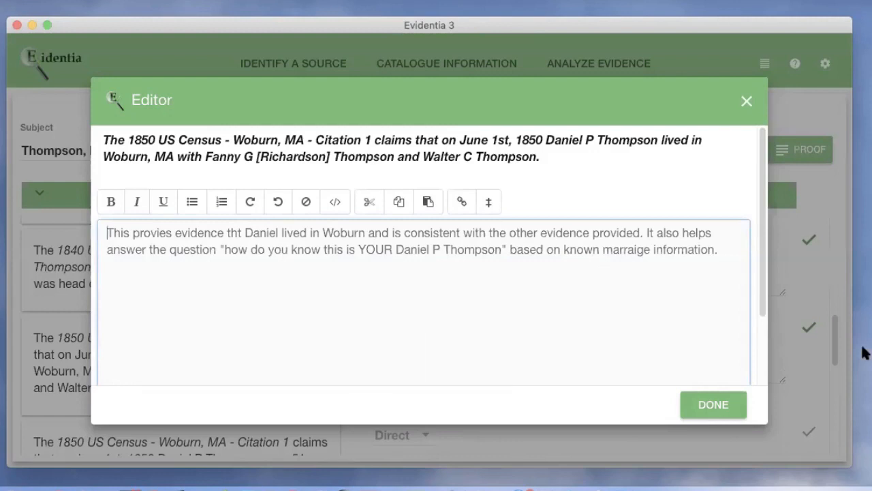
Step: Finish editing and write the second 1850 census claim's analysis: "Supports the previous argument about his childhood home."
click(711, 404)
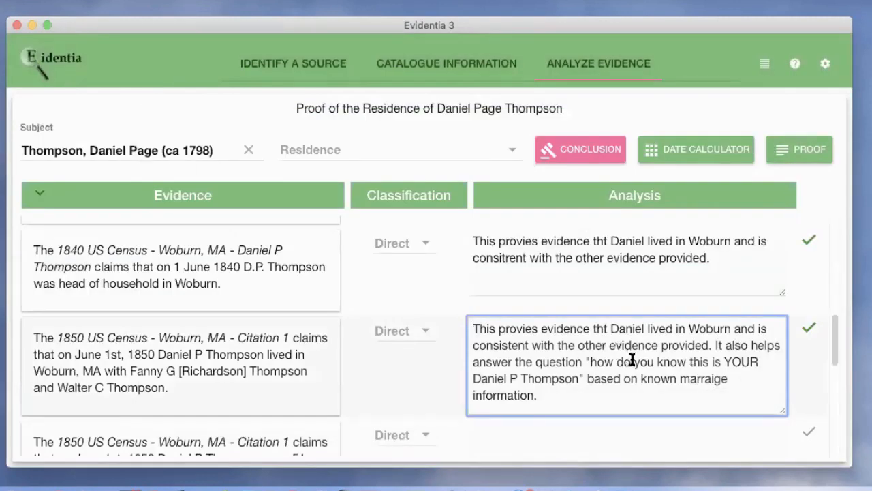
scroll(636, 358, down, 1)
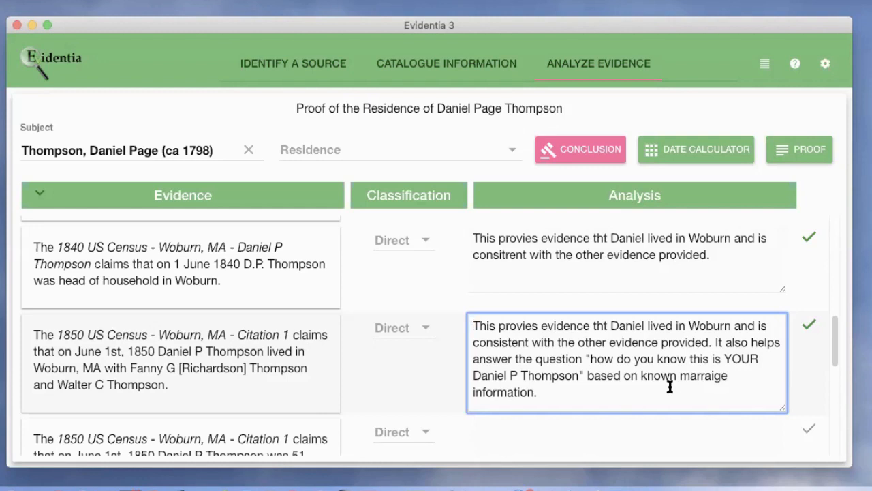
key(Tab)
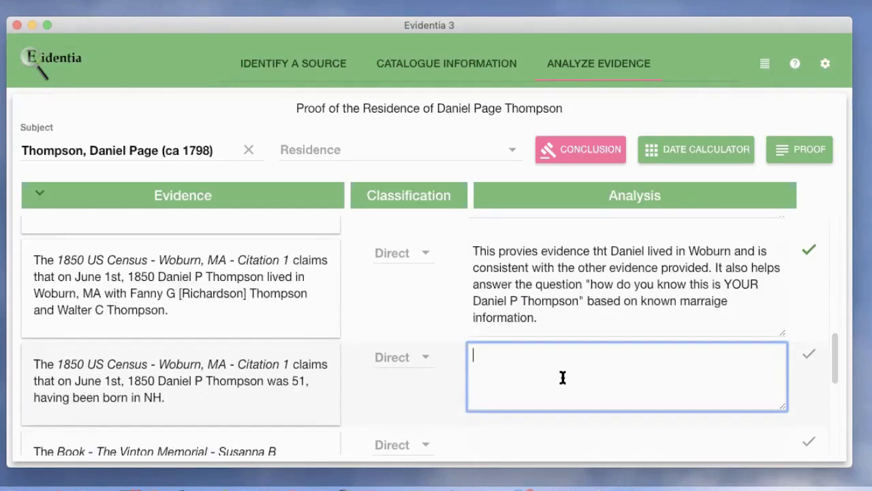
text(Supports the previous argument about his childhood home.)
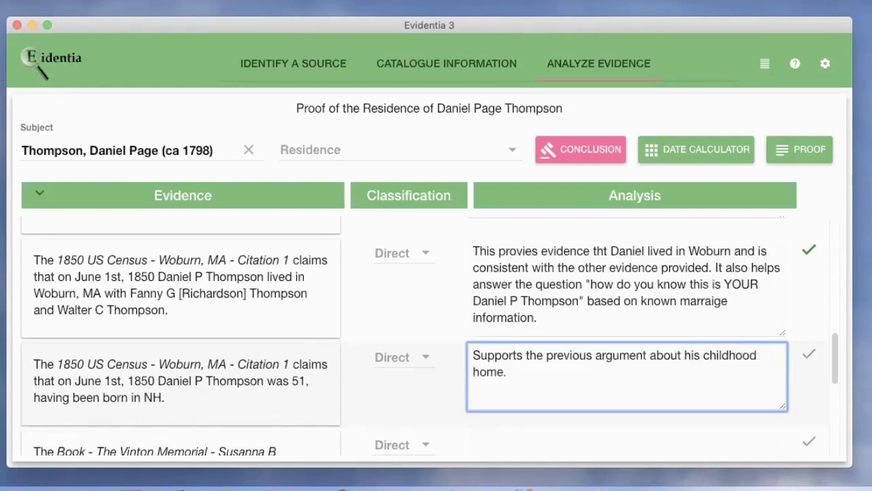
Step: Write the Vinton Memorial book claim's analysis: "Supports the argument that he lived in Woburn"
scroll(432, 376, down, 3)
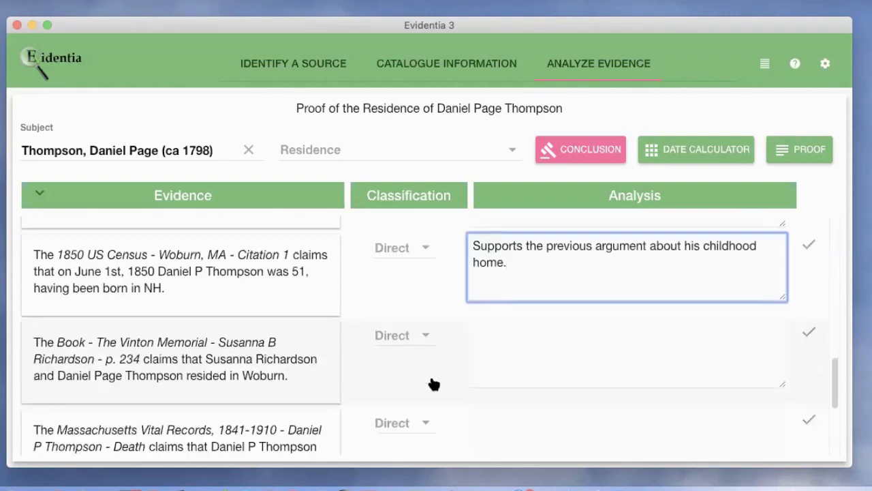
scroll(433, 384, down, 2)
click(516, 300)
text(Supports the argument that he lived in Woburn)
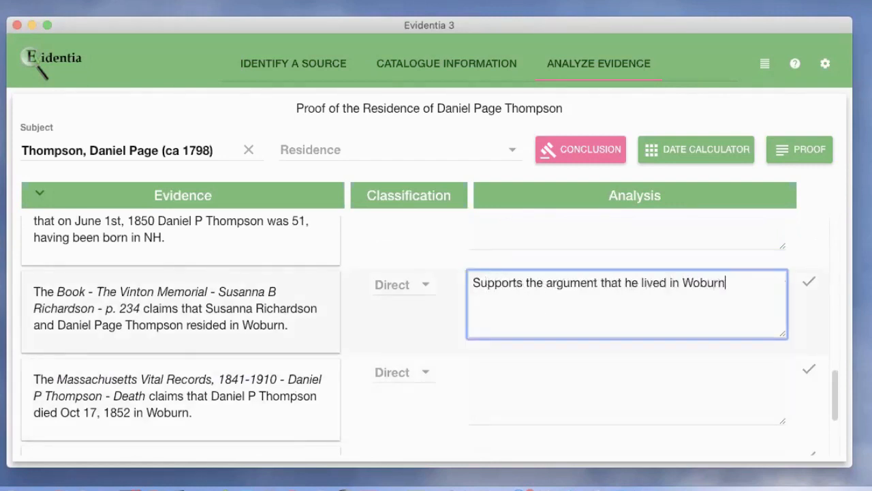
Step: Expand the evidence details and add to the Vinton Memorial analysis that he lived in Woburn with the woman named in the claim
click(39, 195)
scroll(212, 344, down, 5)
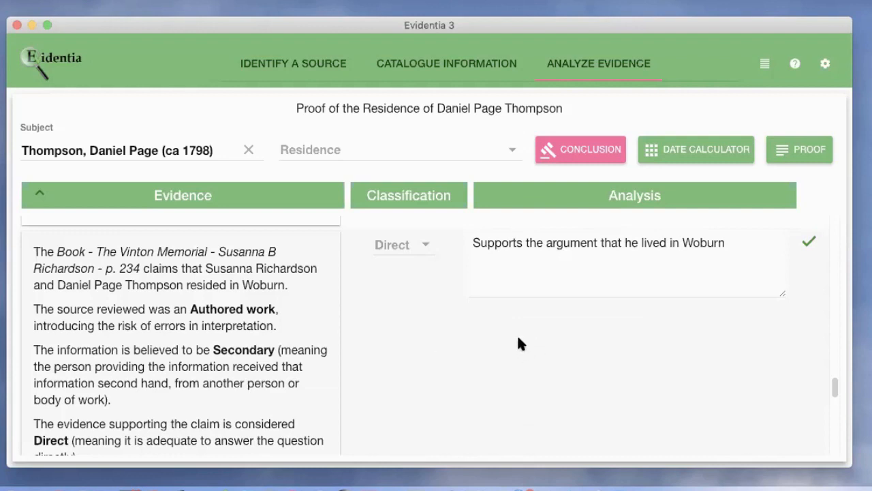
click(736, 243)
text(wi)
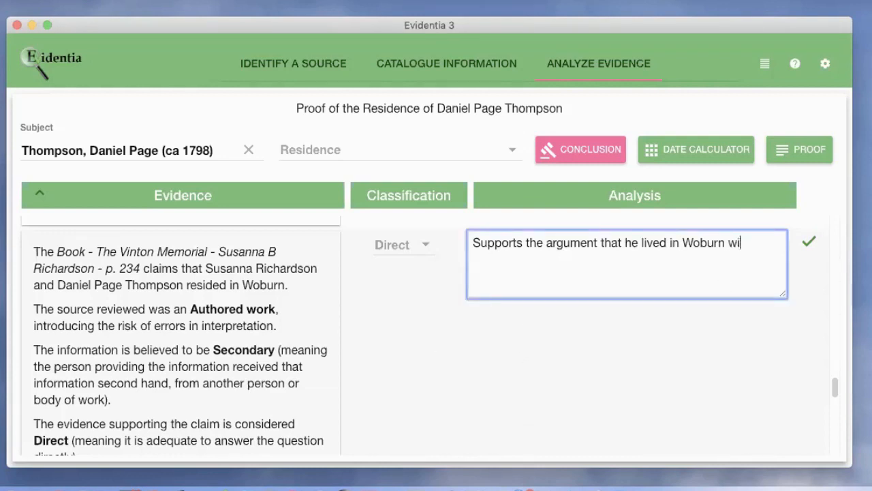
text(th Susannah,)
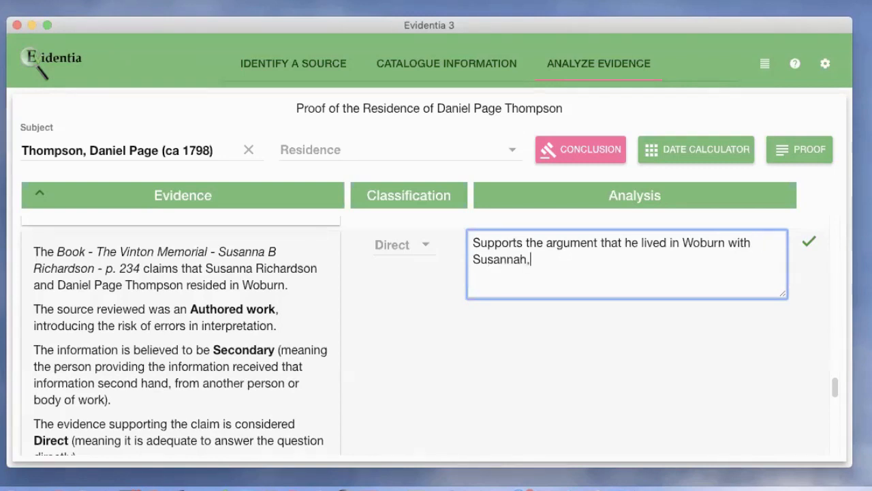
Step: Write the analysis of the Massachusetts Vital Records death claim, stating it shows that the ancestor lived in Woburn until his death
scroll(439, 350, up, 5)
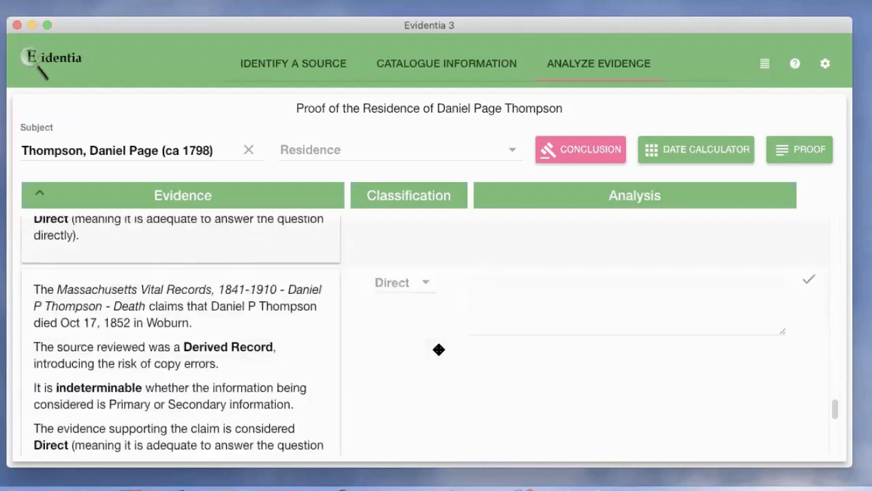
scroll(439, 348, down, 2)
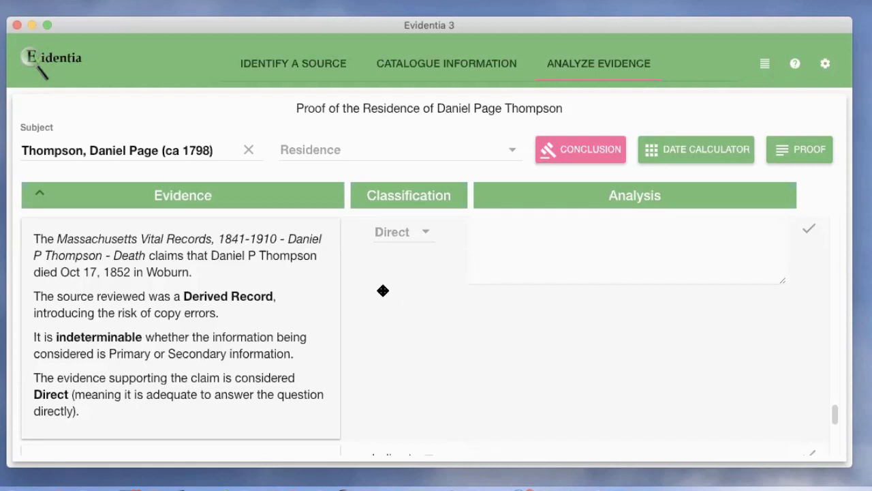
click(599, 254)
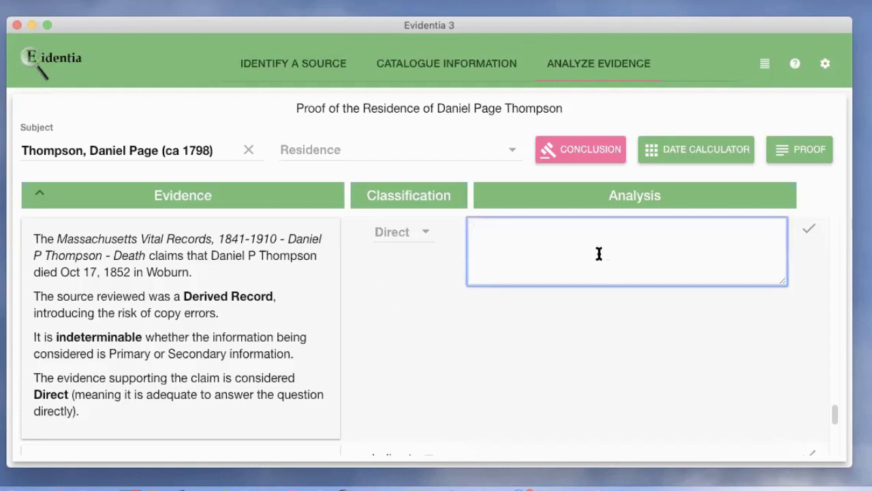
text(Shows that Daniel lived in Woburn until his fdeath.)
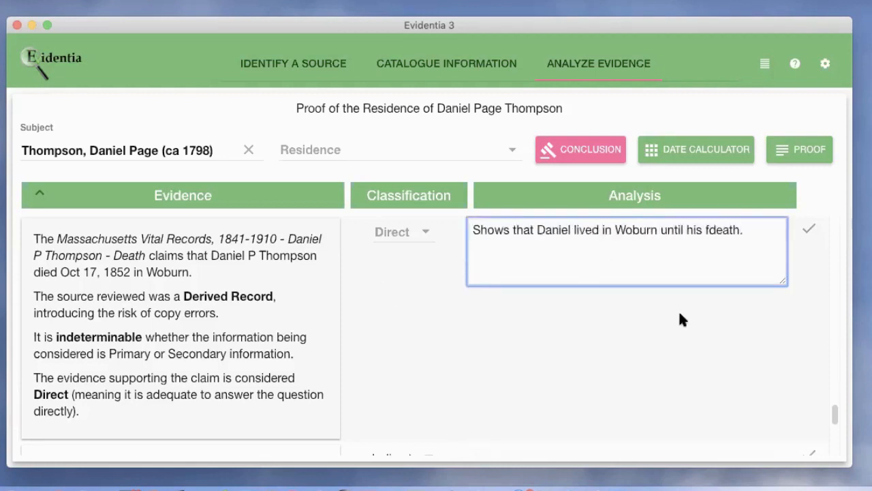
click(577, 376)
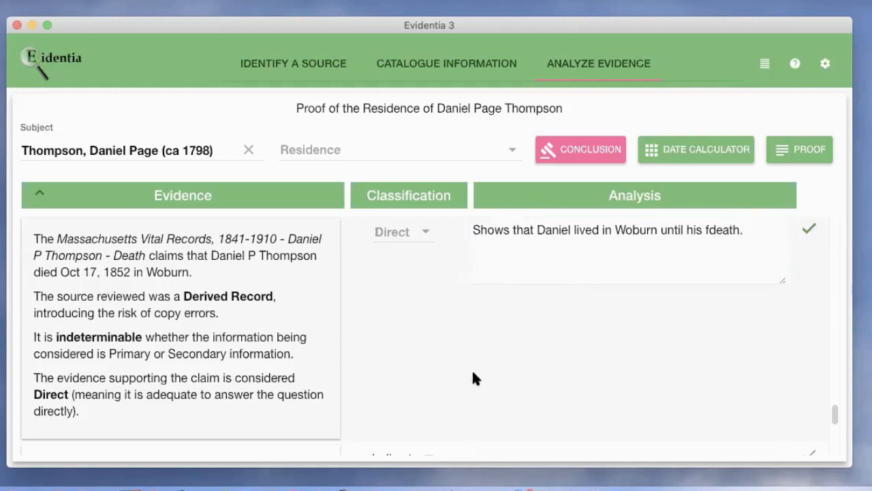
Step: Collapse the evidence details and write the Boston Post 1843 claim's analysis, calling it weak but corroborating evidence of the ancestor's residence
scroll(475, 379, down, 2)
click(39, 193)
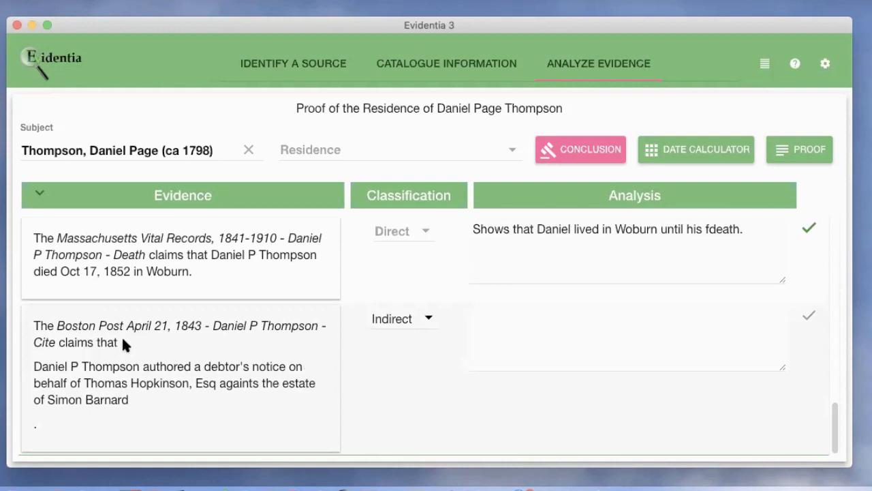
click(628, 334)
text(Week but corroborating)
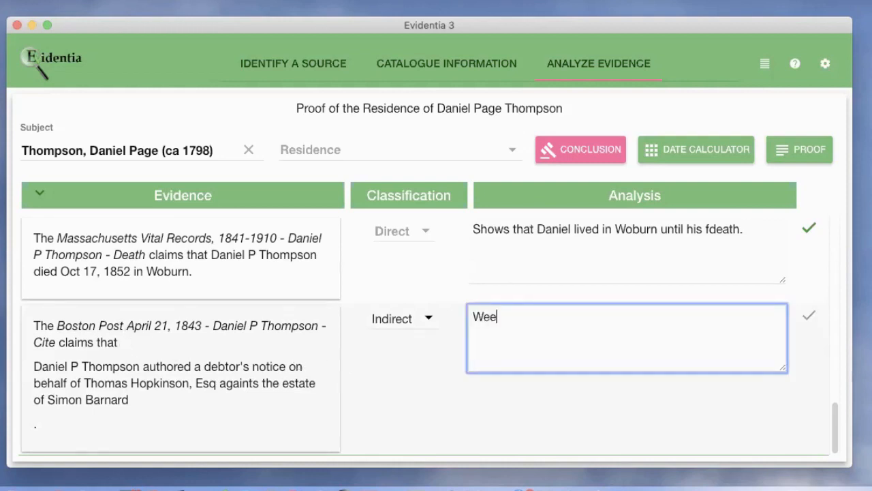
key(Left)
key(Left)
key(Left)
key(Left)
key(Left)
key(Left)
key(Left)
key(Left)
key(Left)
key(Left)
key(Left)
key(Left)
key(Left)
key(Left)
key(Left)
key(Left)
key(Left)
key(Left)
key(Left)
key(BackSpace)
text(a)
click(605, 316)
key(Up)
text(evidence of DAniels  residence.)
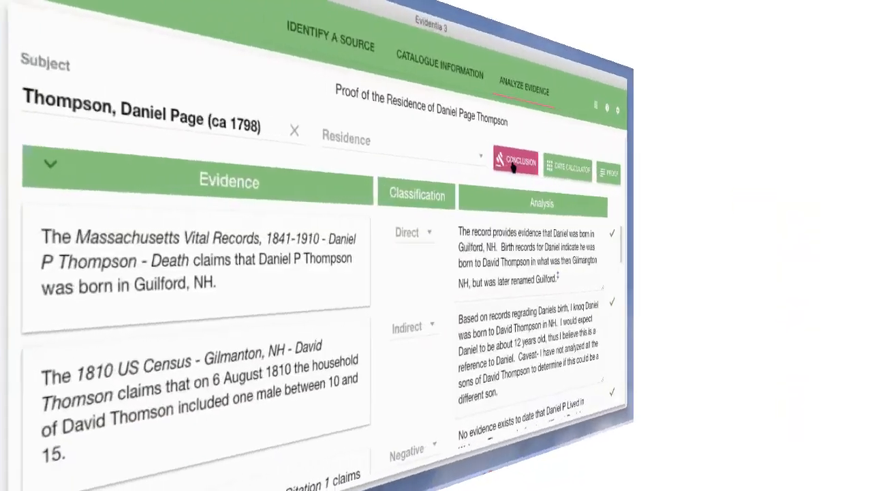
Step: Open the residence conclusion and begin its summary with "A thourough and exhausting analysis of the evidences supports the conclusion that"
click(576, 151)
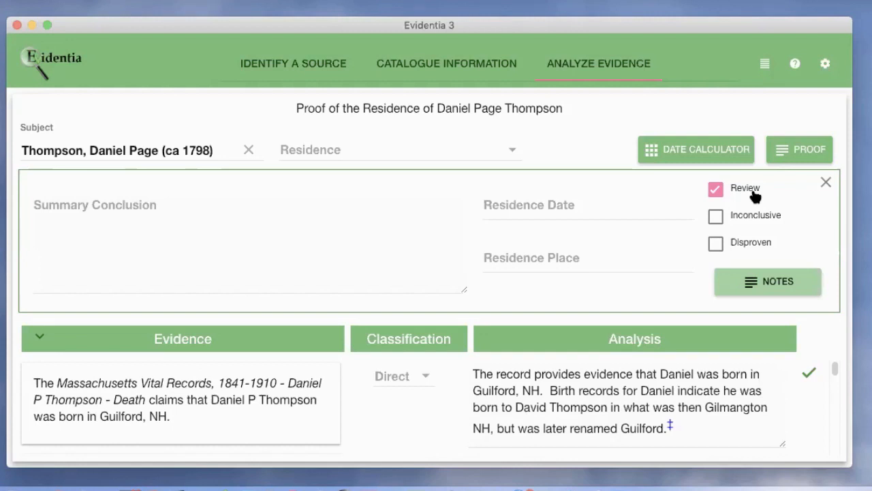
click(181, 207)
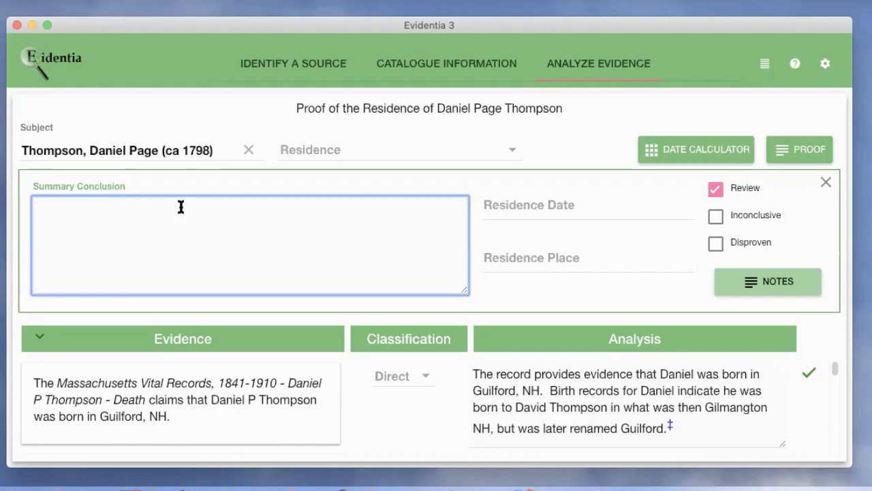
text(A tho)
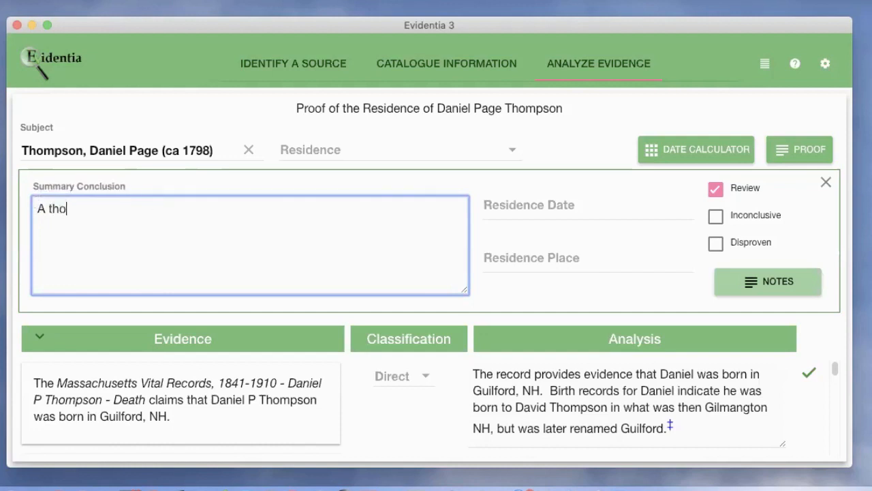
text(urough and exhaus)
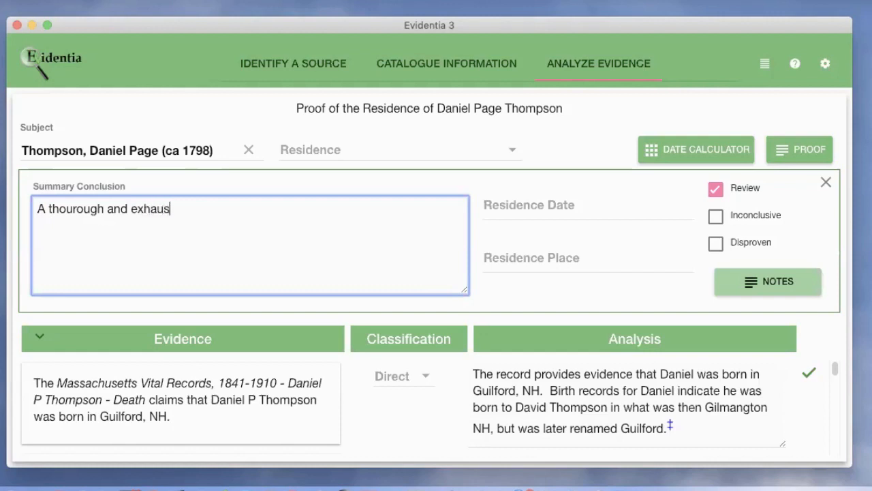
text(ting analysis of the e)
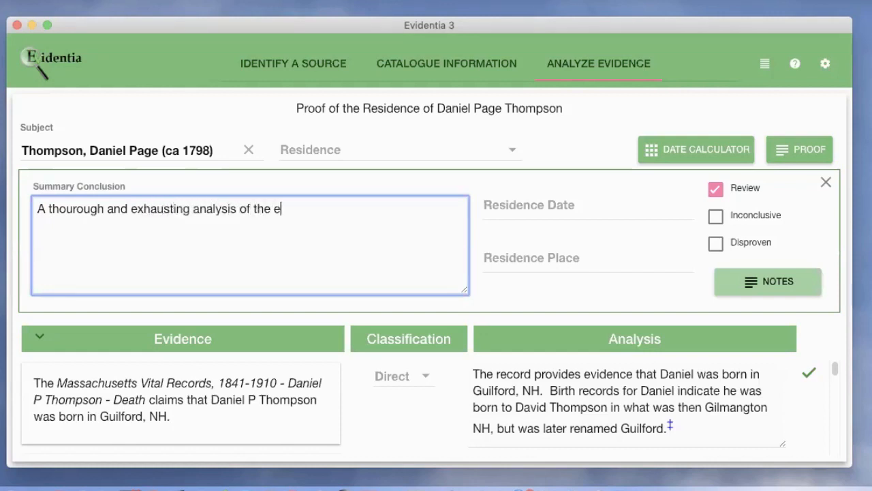
text(vidences s)
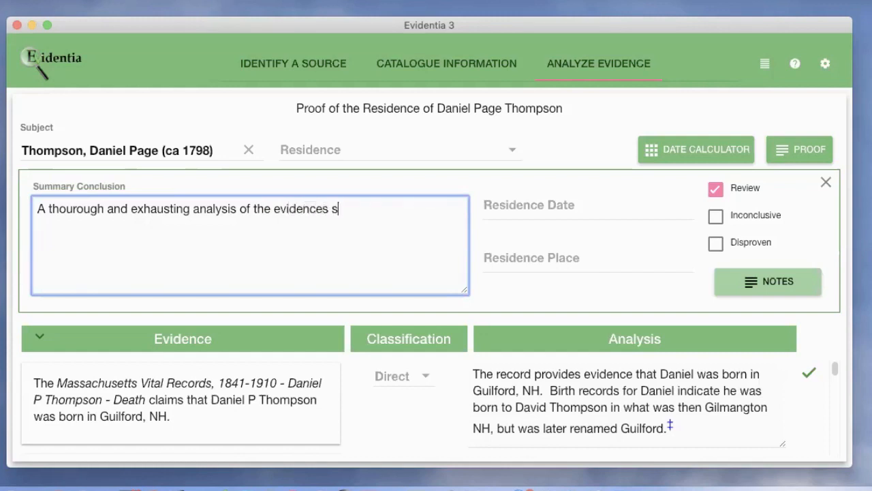
text(upports the )
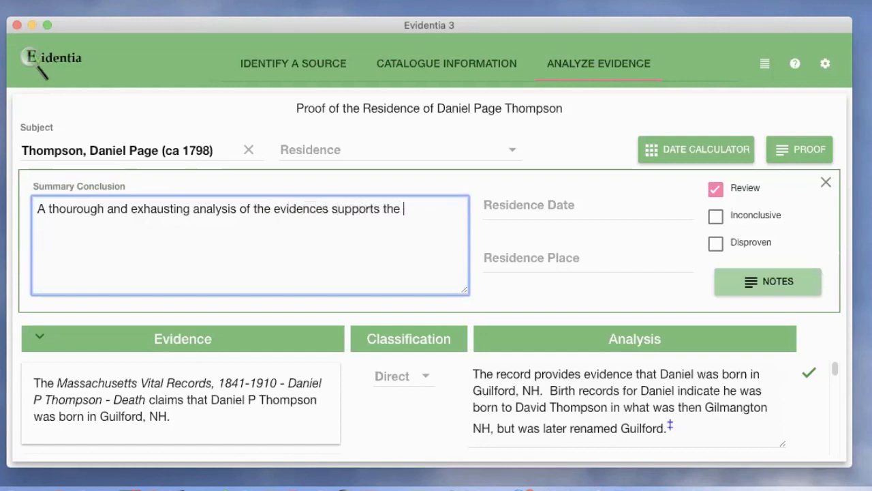
text(conslun)
key(BackSpace)
key(BackSpace)
key(BackSpace)
key(BackSpace)
text(clusion that DA)
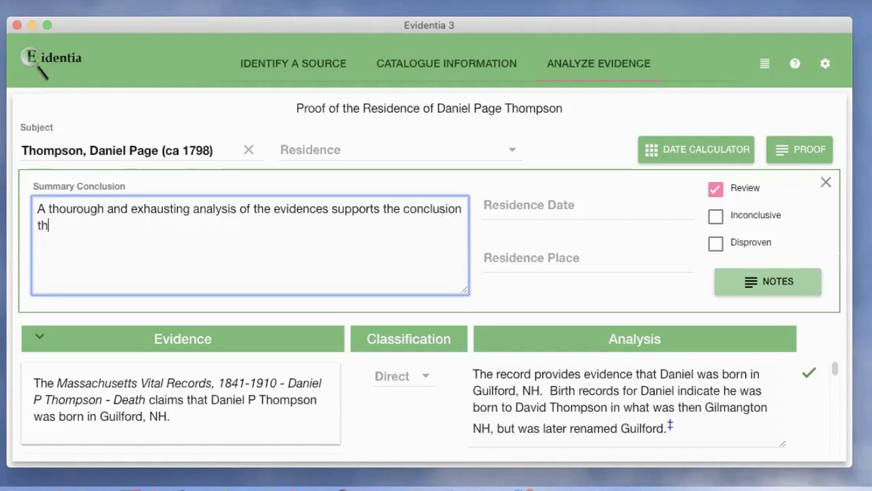
Step: Complete the summary sentence with the ancestor's full name and "lived in Woburn most of his life."
text(niel Page Th)
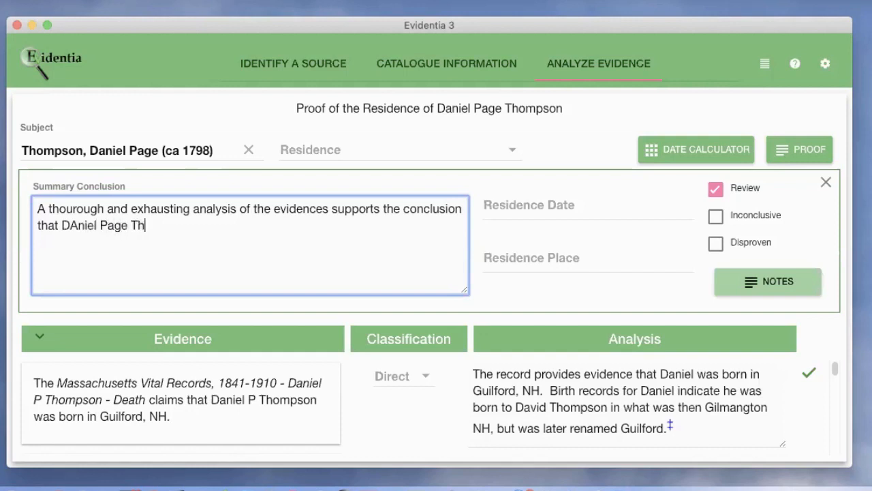
text(omposn)
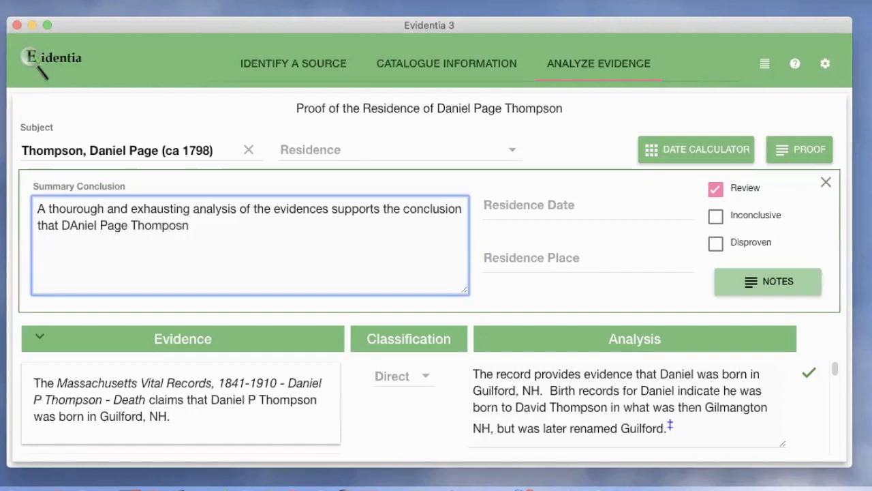
key(BackSpace)
key(BackSpace)
text(n lived in )
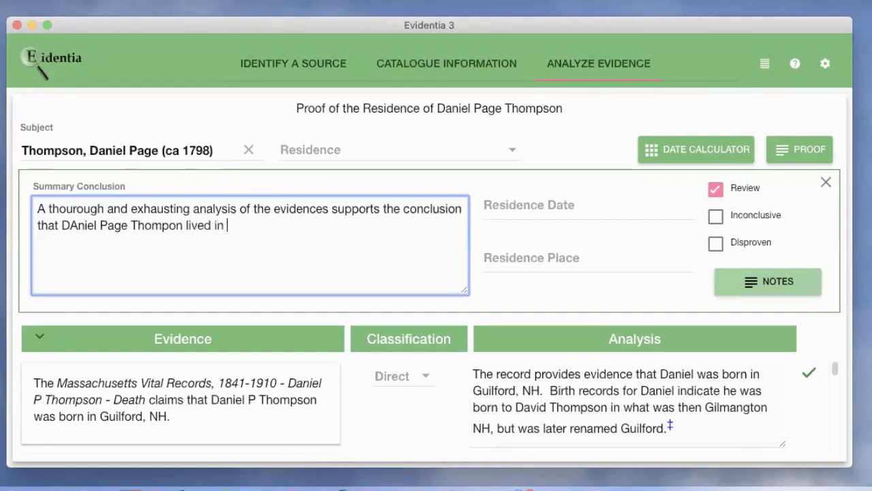
text(Woburn most o)
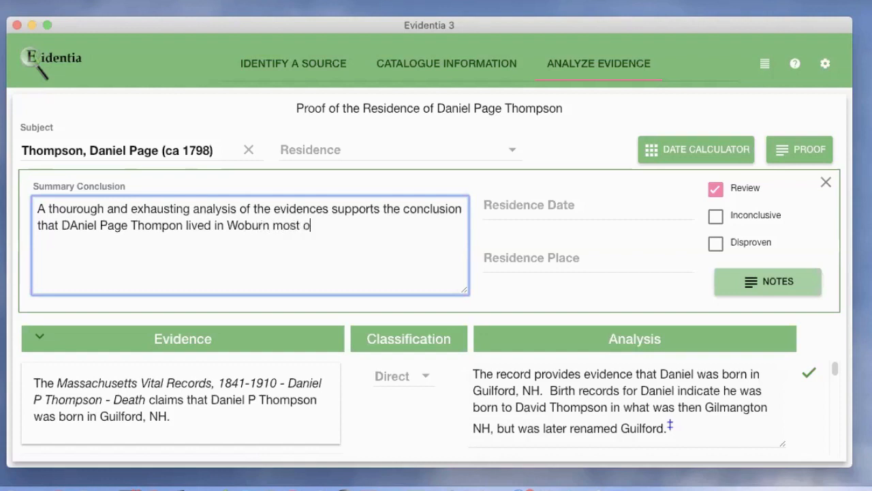
text(f his life.)
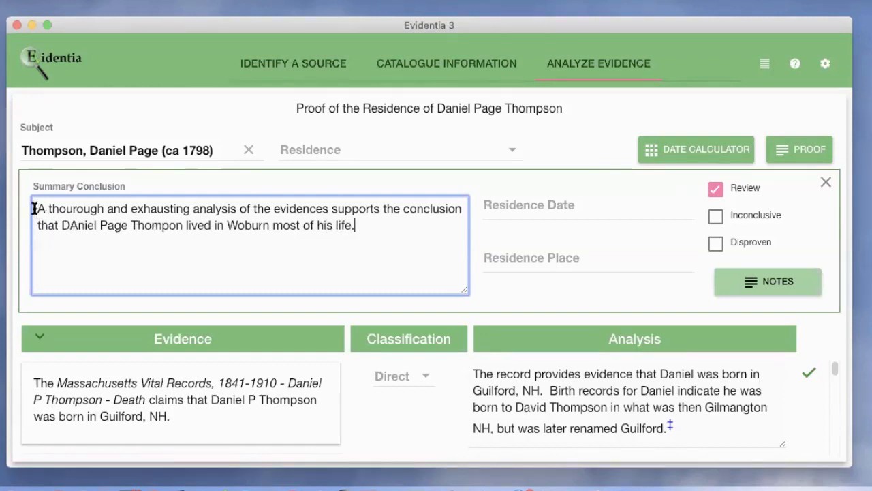
Step: Change "exhausting" to "exhaustive" in the summary conclusion's opening phrase
drag(34, 208, 183, 208)
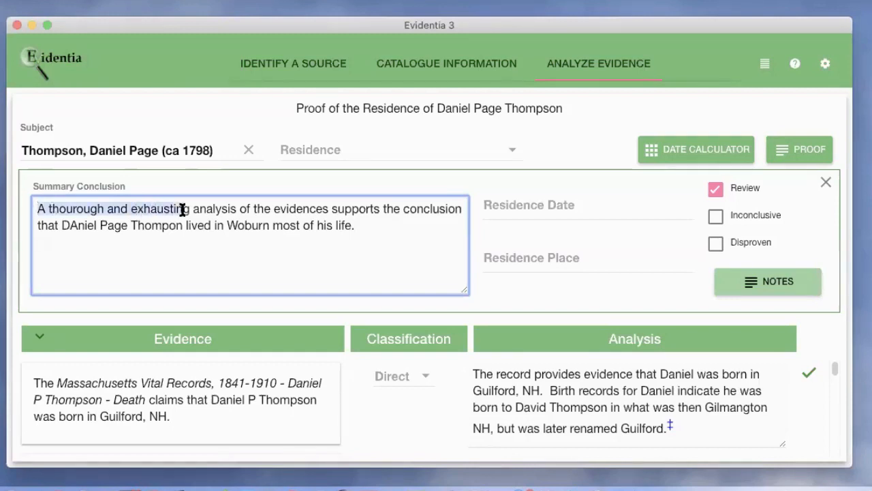
key(Left)
click(186, 209)
key(Right)
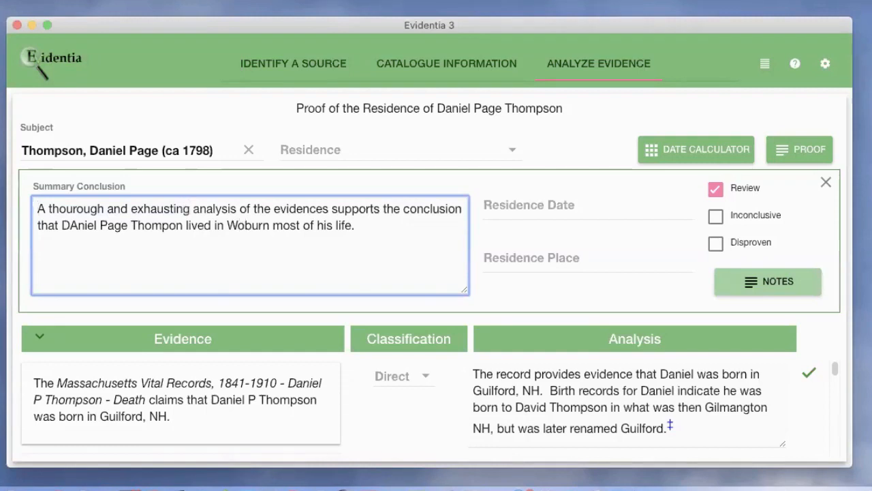
key(BackSpace)
key(BackSpace)
key(BackSpace)
text(ive)
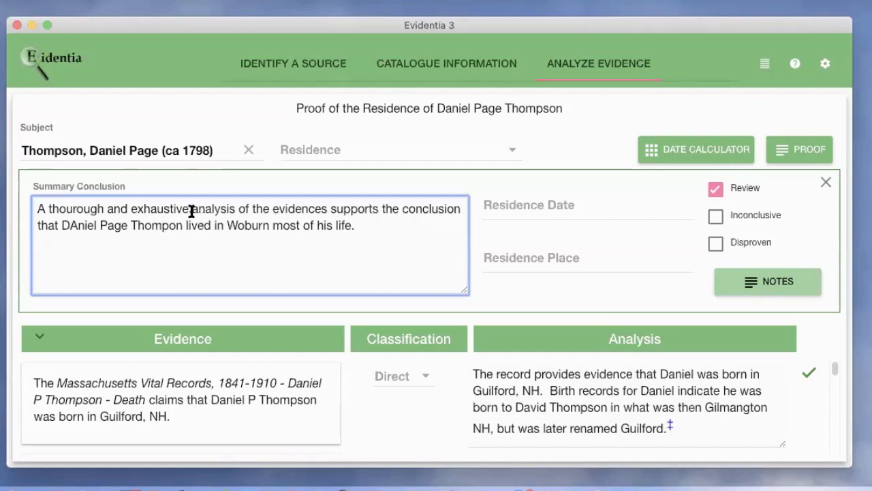
Step: Replace the opening words "A thourough and exhaustive" with "Current evidence supports the conclusion"
drag(190, 209, 11, 211)
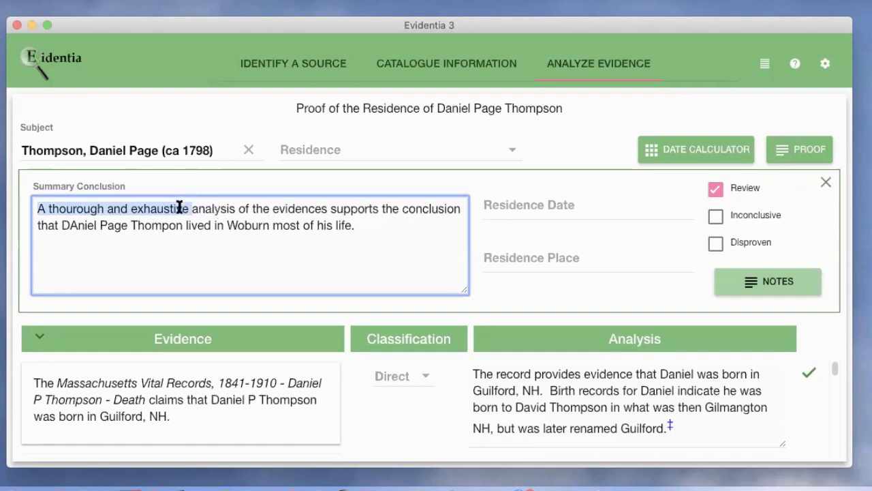
text(Current )
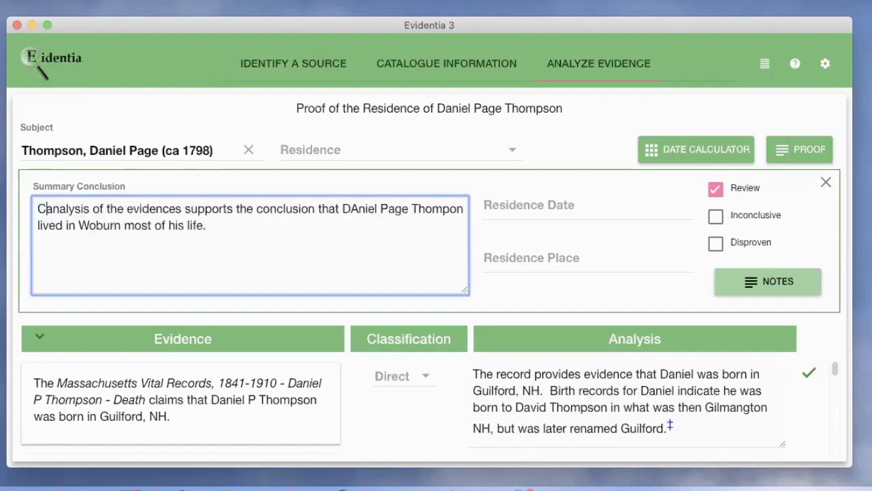
text(evidence )
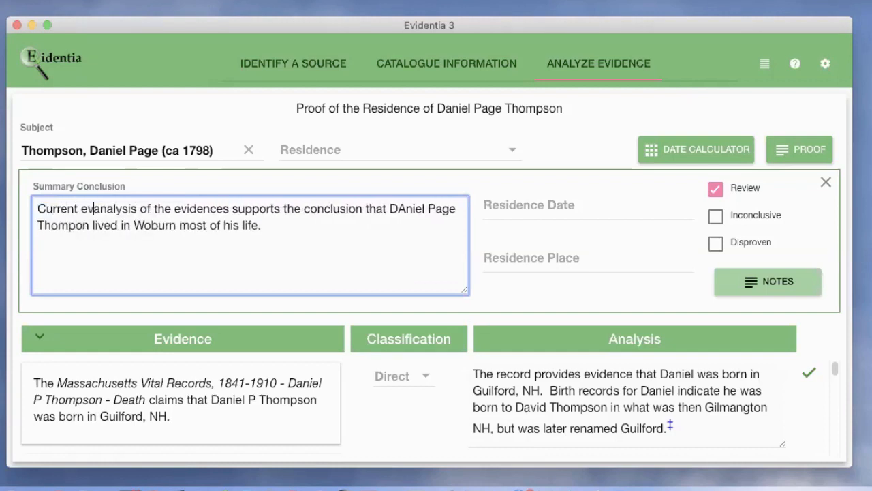
text(support)
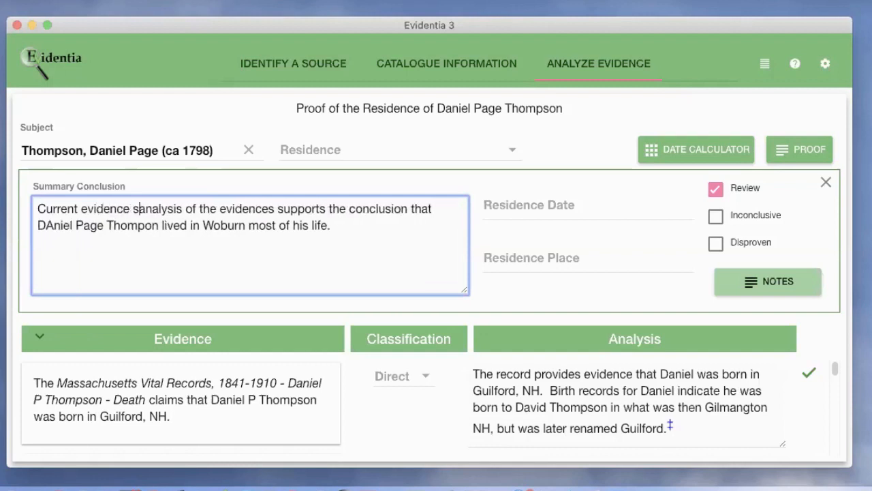
text(s the concl)
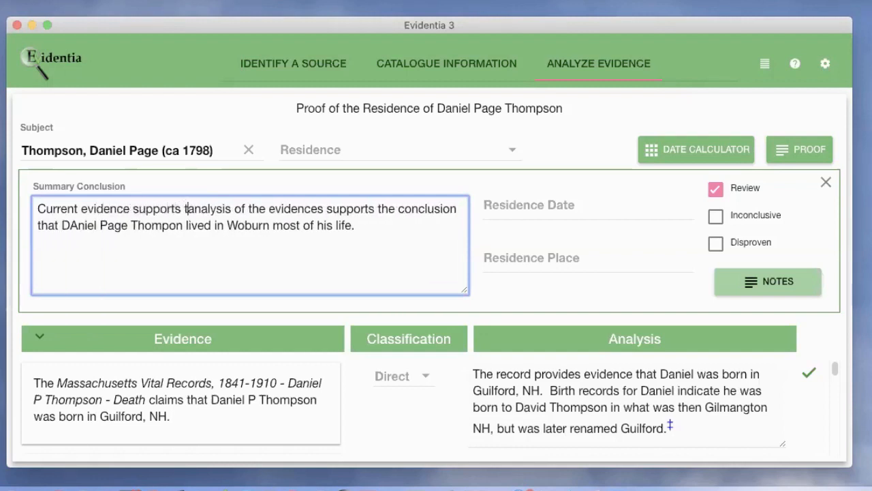
text(usion)
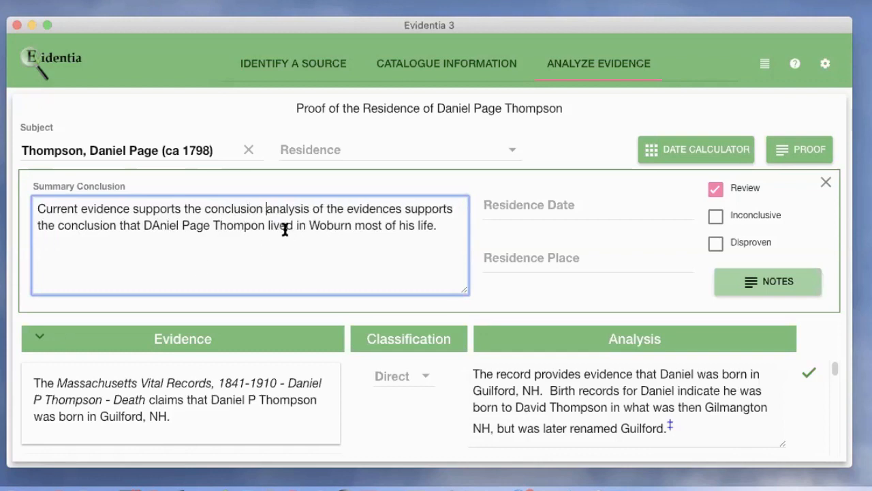
Step: Delete the leftover words "analysis of the evidences supports the conclusion" and correct the capitalization of the ancestor's first name
drag(266, 208, 123, 227)
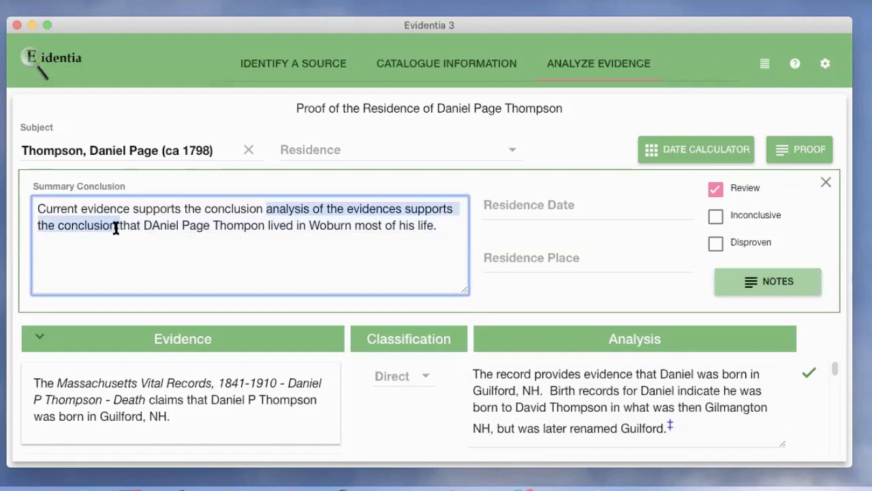
key(Up)
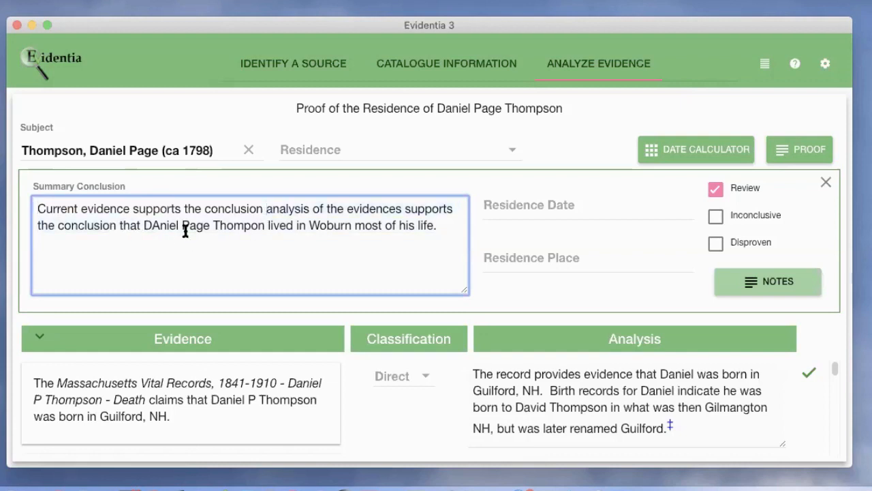
drag(118, 224, 265, 208)
key(BackSpace)
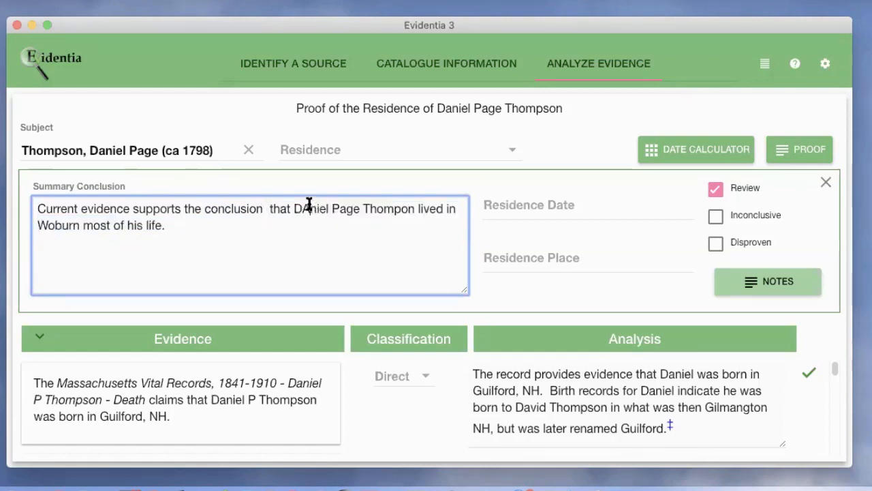
Step: Add a second summary paragraph stating that the evidence supports the ancestor's life starting, with his birth year, in what is now Guilford, NH
click(381, 234)
key(Return)
key(Return)
text(The evidence s)
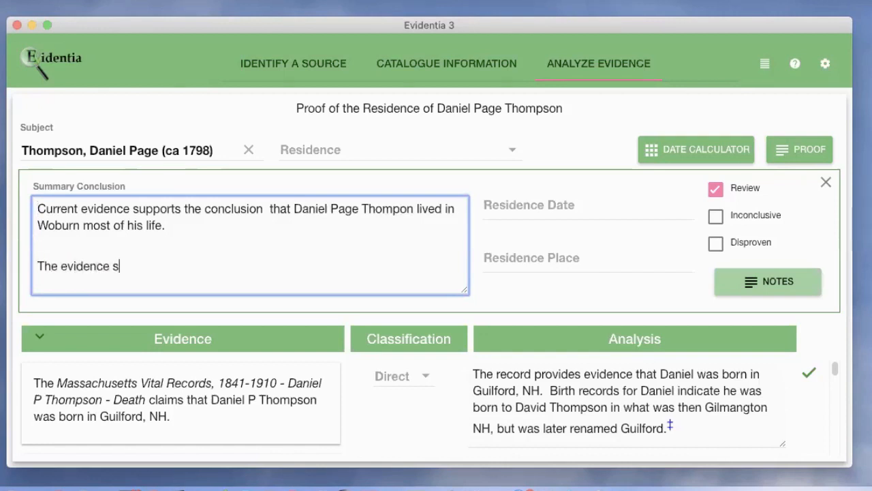
text(uppoprts tha)
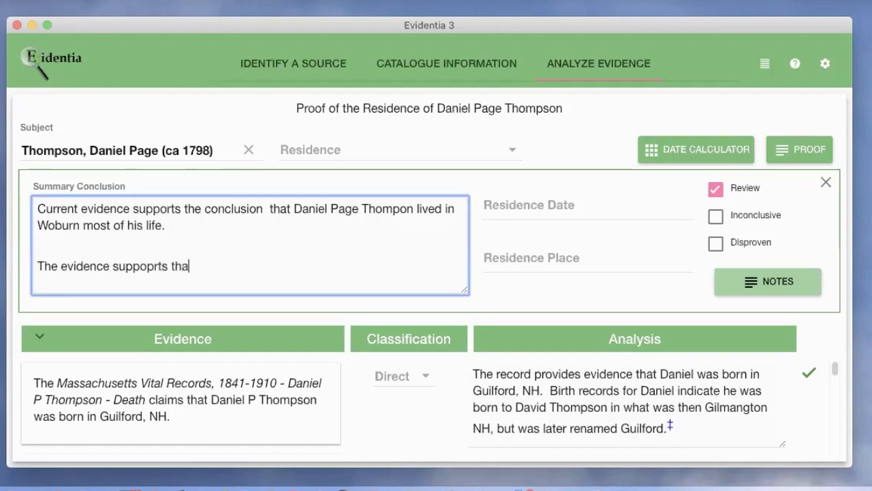
text(t Daniel st)
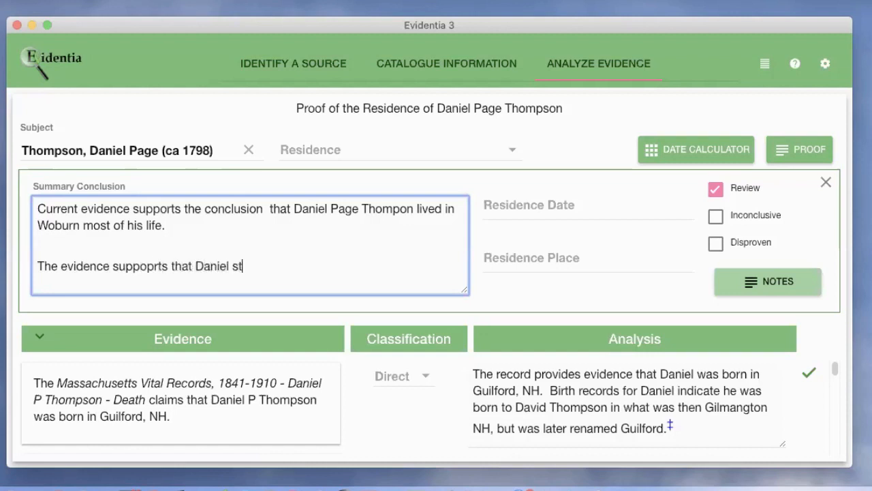
text(arted his life in )
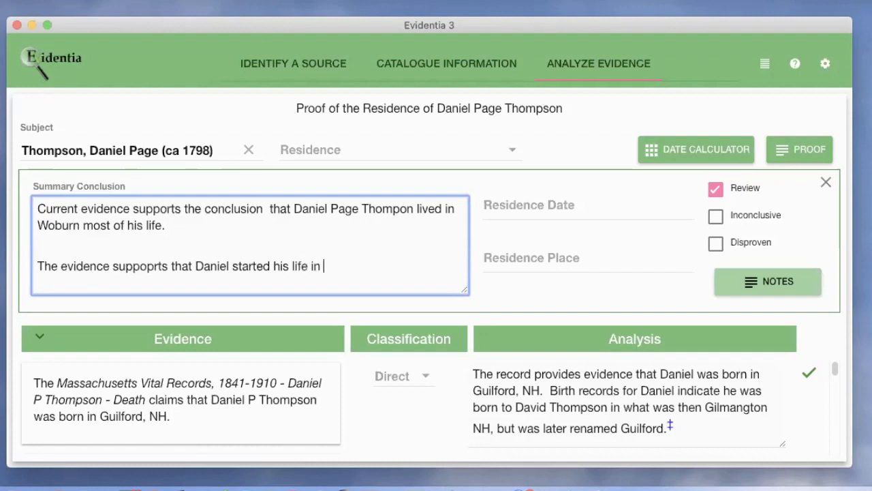
text(1898 in what is)
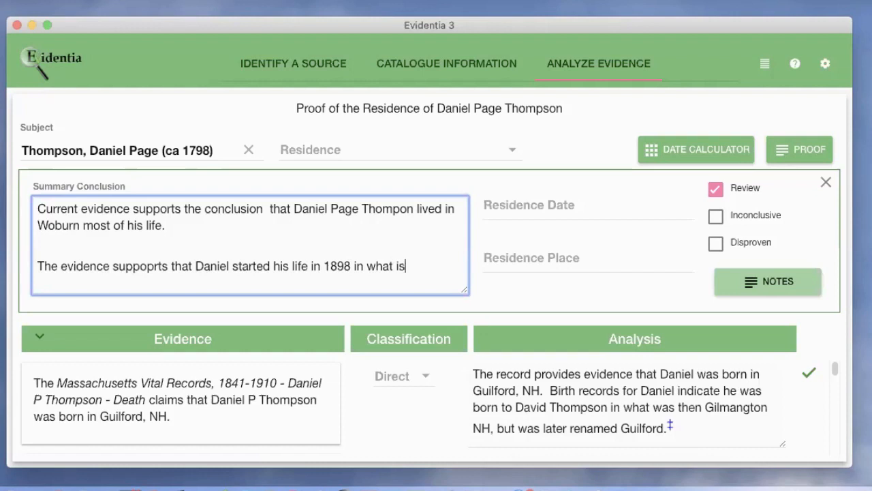
text( now Guilford)
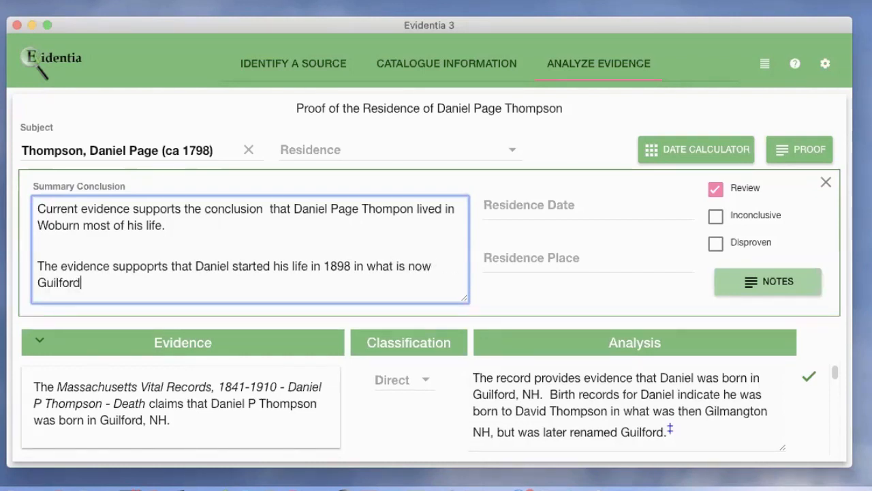
text(, NH)
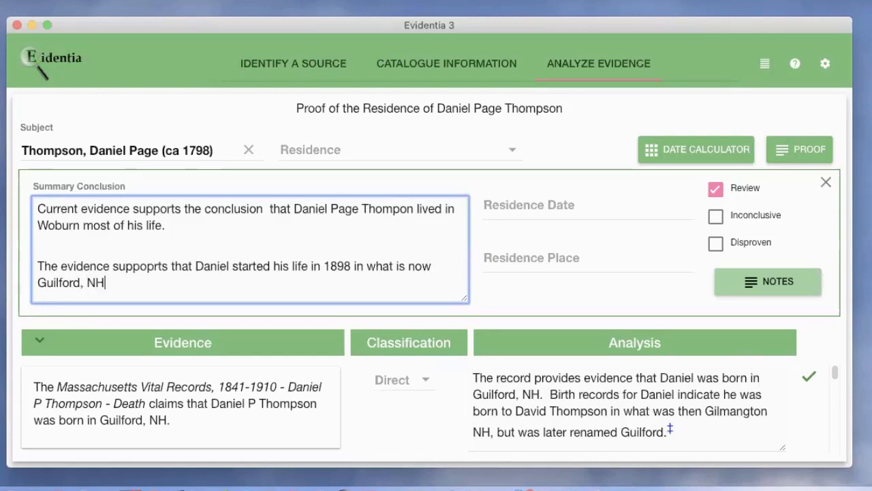
Step: Finish the second paragraph's sentence with ", and may have lived there at least through age 12."
text(m)
key(BackSpace)
text(, and may have lived there t)
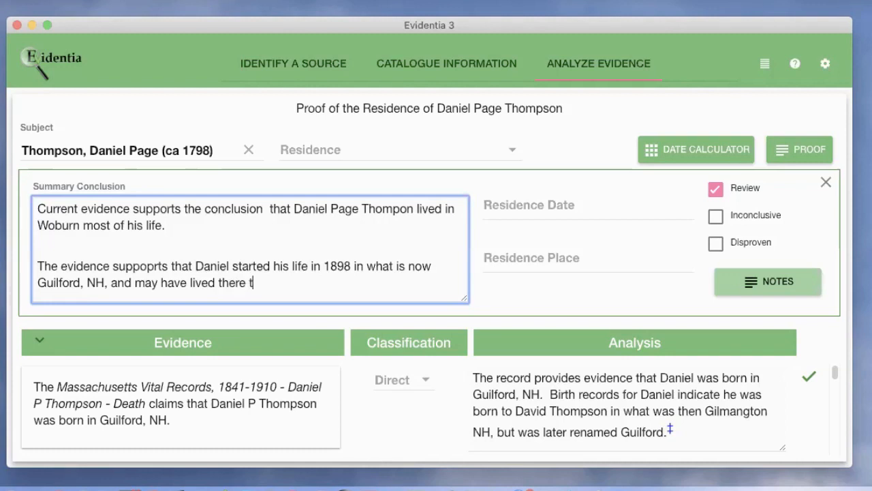
key(BackSpace)
text(at least throu)
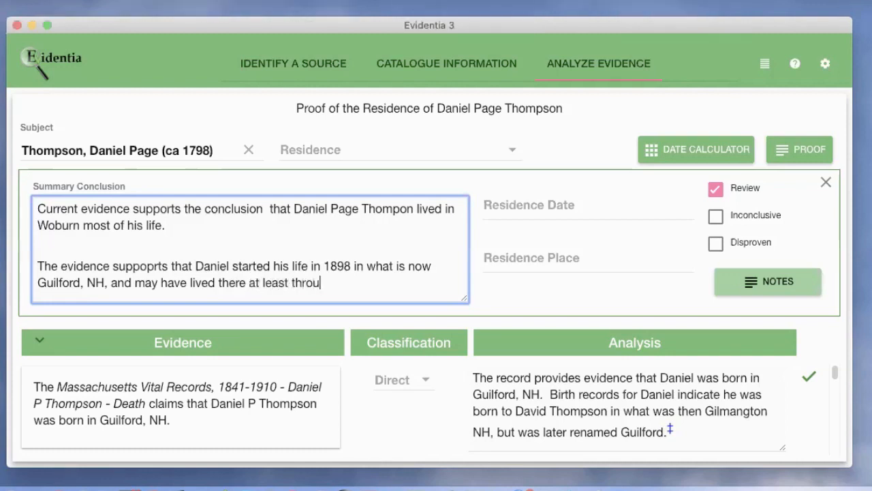
text(gh age 12.)
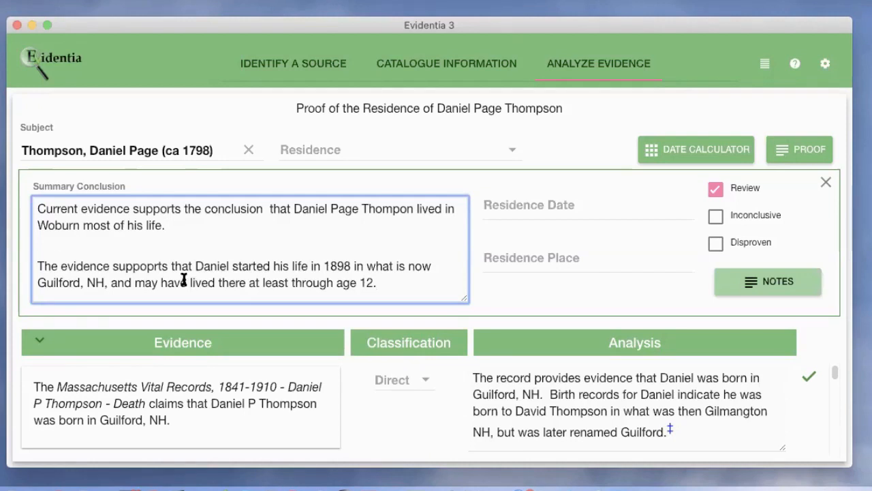
Step: Open the summary conclusion in the larger editor and start a third paragraph stating the ancestor "does not appear in any records again until 1830,"
click(152, 268)
double_click(344, 252)
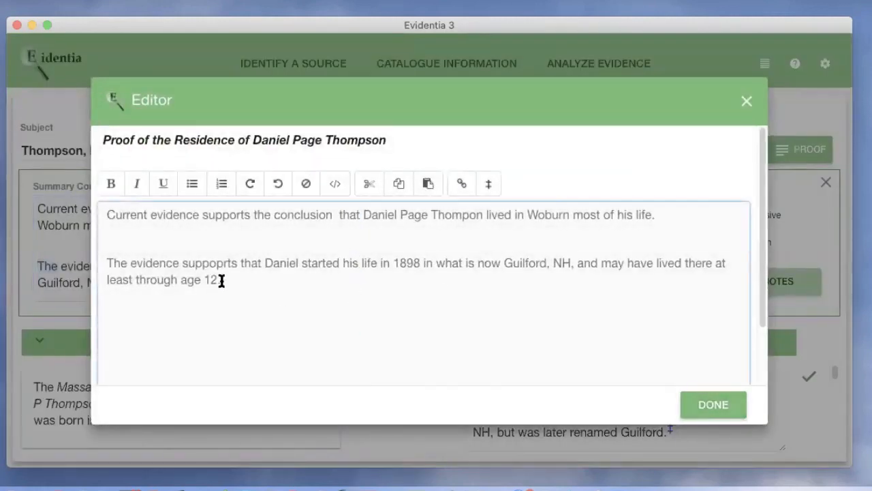
key(Return)
text(Dan)
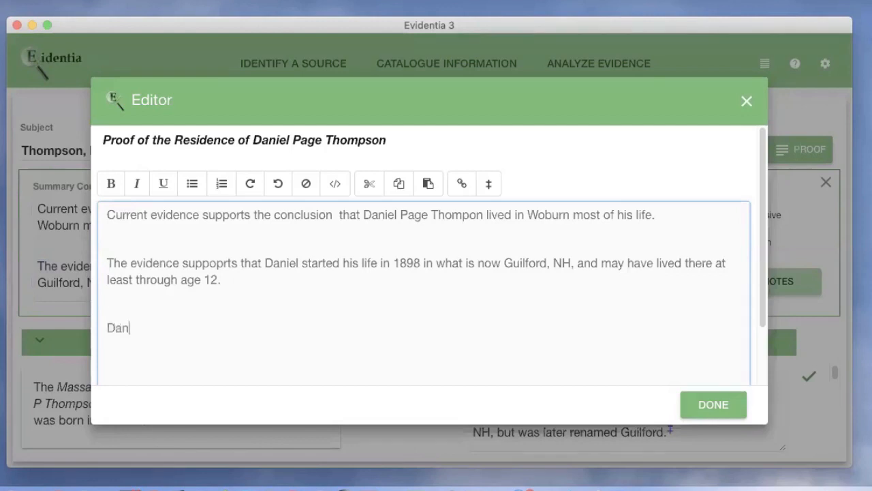
text(iel does not )
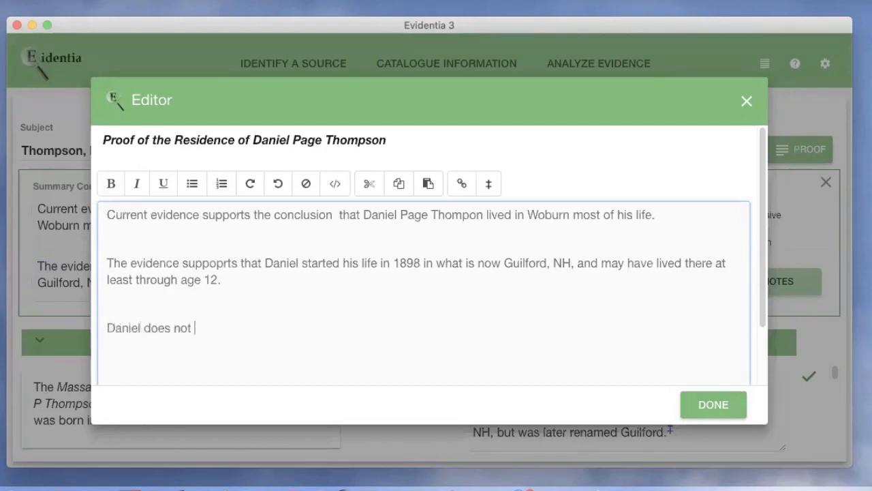
text(appear in an)
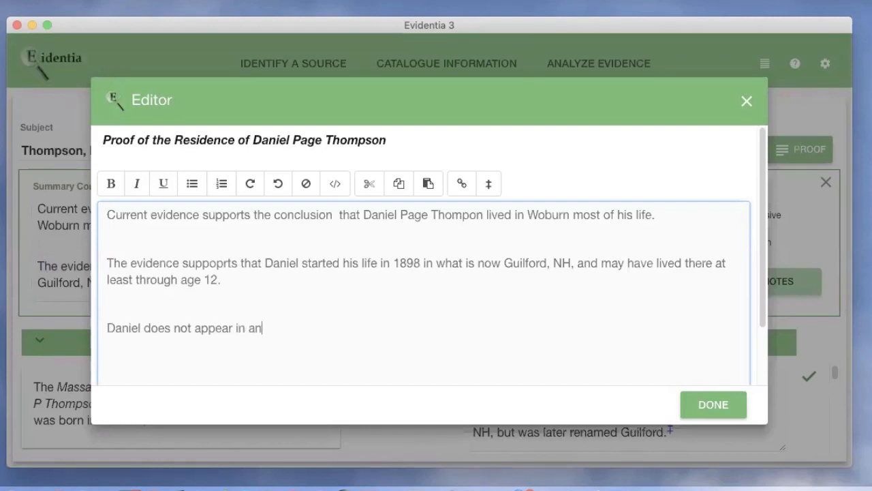
text(y records foun)
key(BackSpace)
key(BackSpace)
key(BackSpace)
text(again until 1830, at)
key(BackSpace)
key(BackSpace)
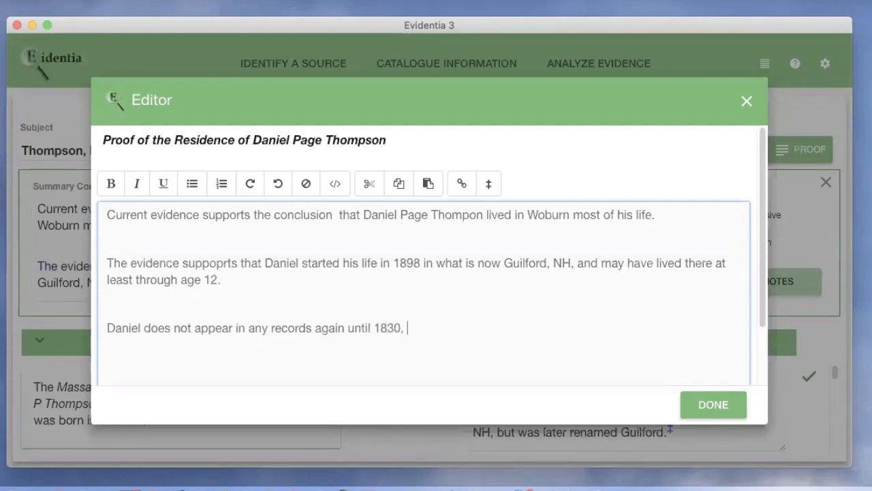
Step: Finish the third paragraph with "when he appears in the Census as a resident of Woburn, MA until he died in 1852."
text(when h)
text(e a)
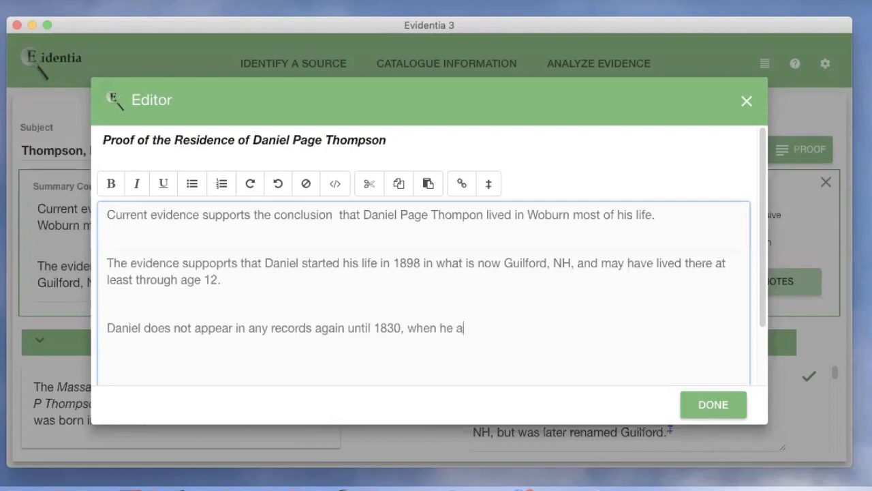
text(ppears in the )
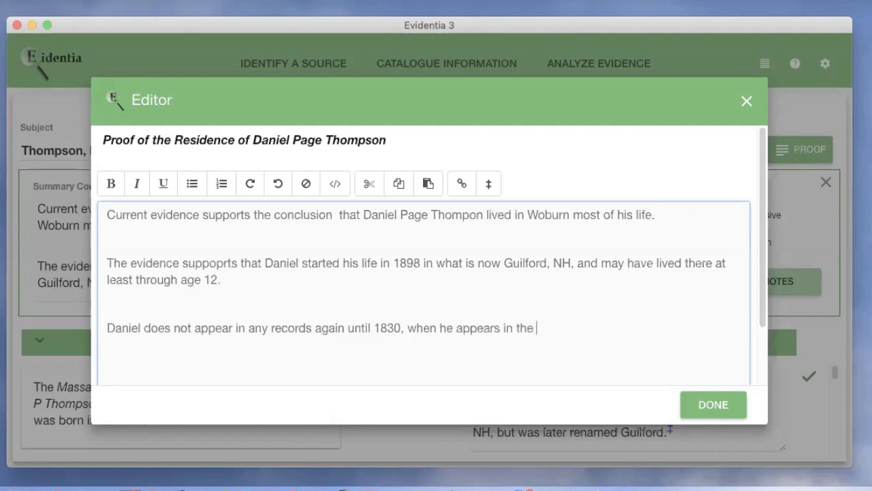
text(Cen)
key(BackSpace)
text(nsus as )
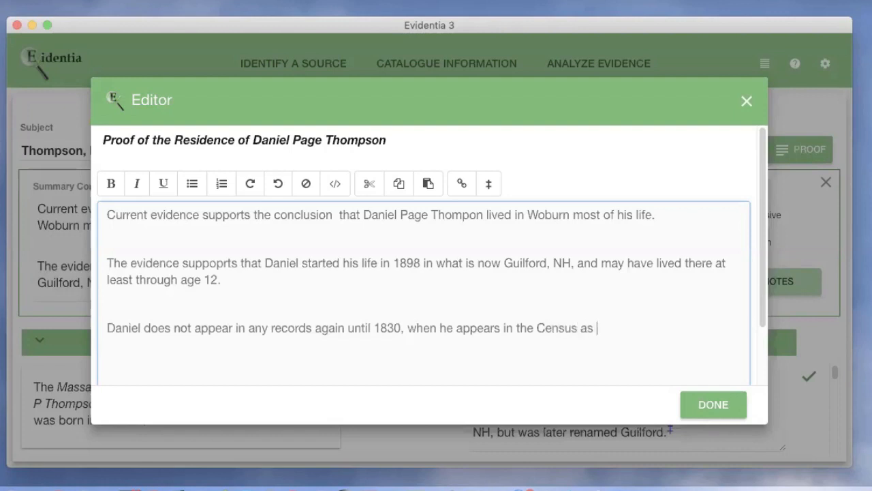
text(a resident )
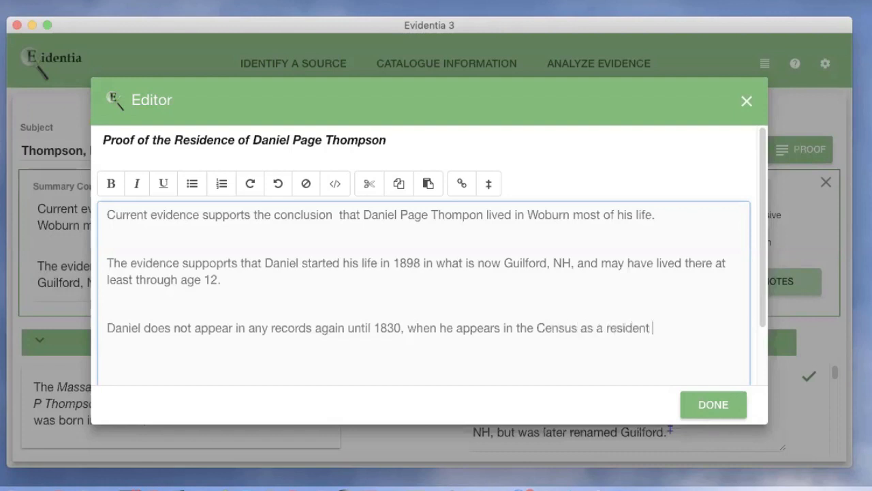
text(of Woburn, Ma)
key(BackSpace)
text(A until he died)
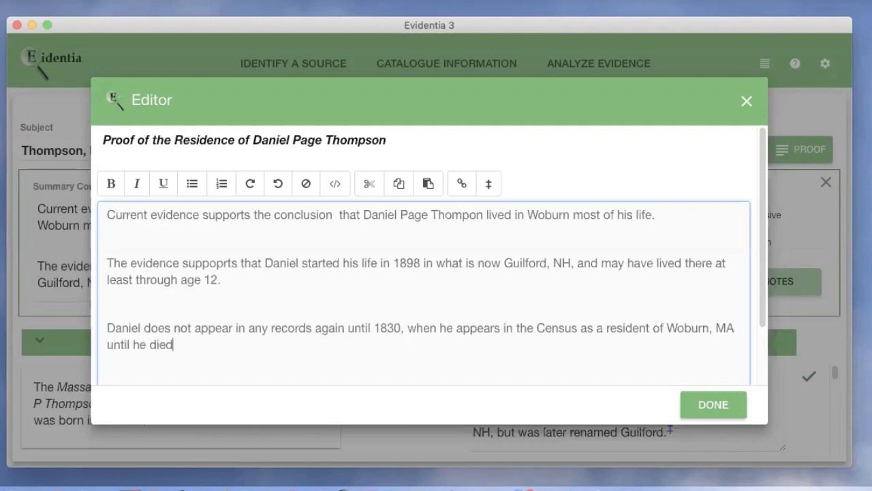
text( in 1852)
Step: Add a fourth paragraph stating that the gap between 1810, when the ancestor was 12, and 1830, when he was 32, is yet to be filled
key(Return)
key(Return)
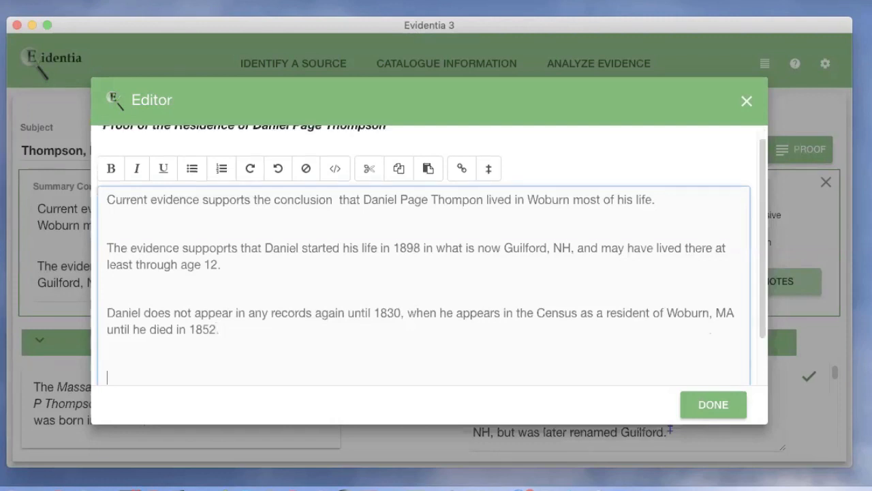
text(The gap )
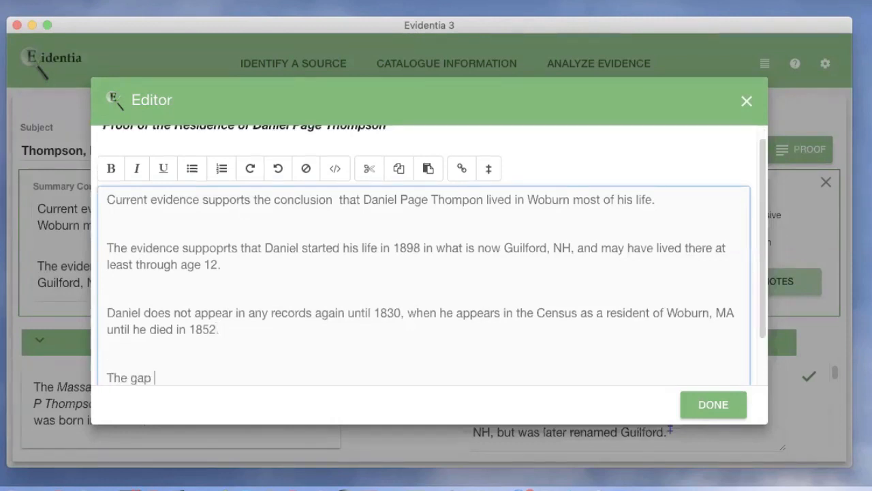
text(between 1810)
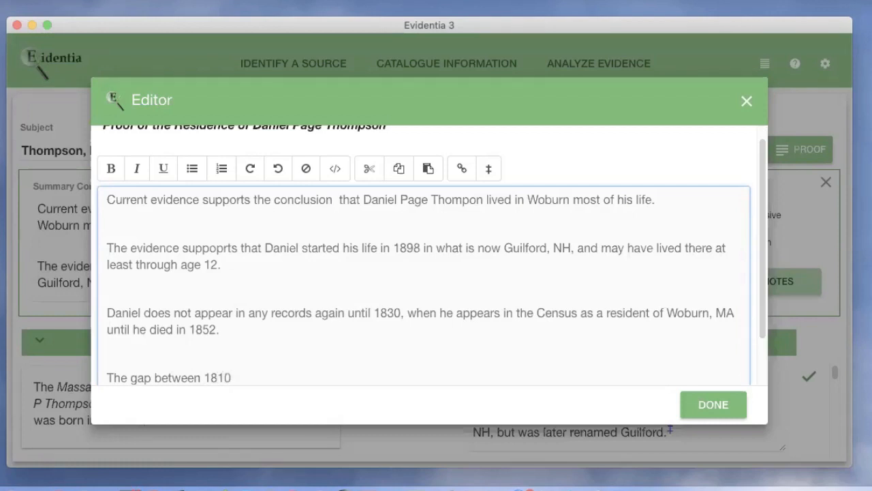
text(, when Daniel w)
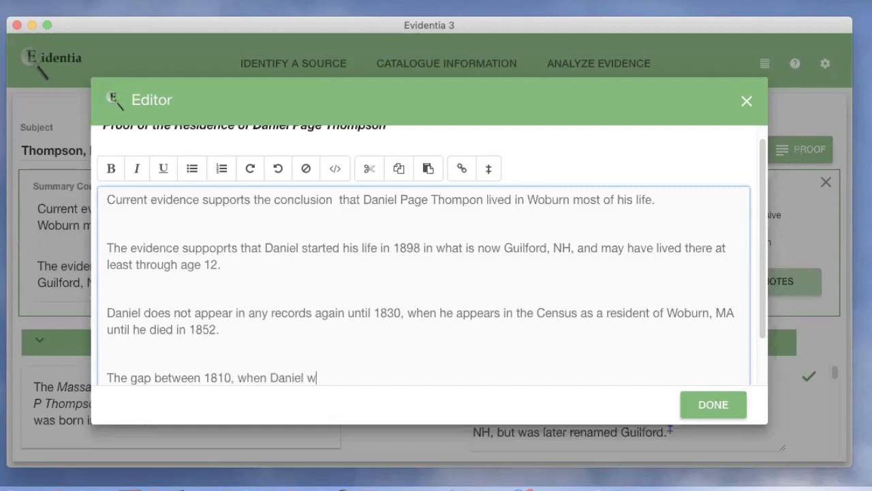
text(as 12 and 1830)
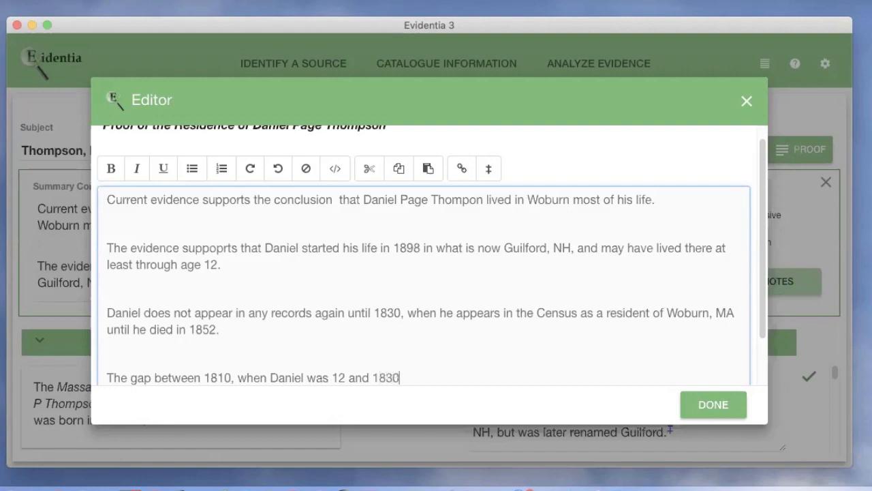
text( when he was 3)
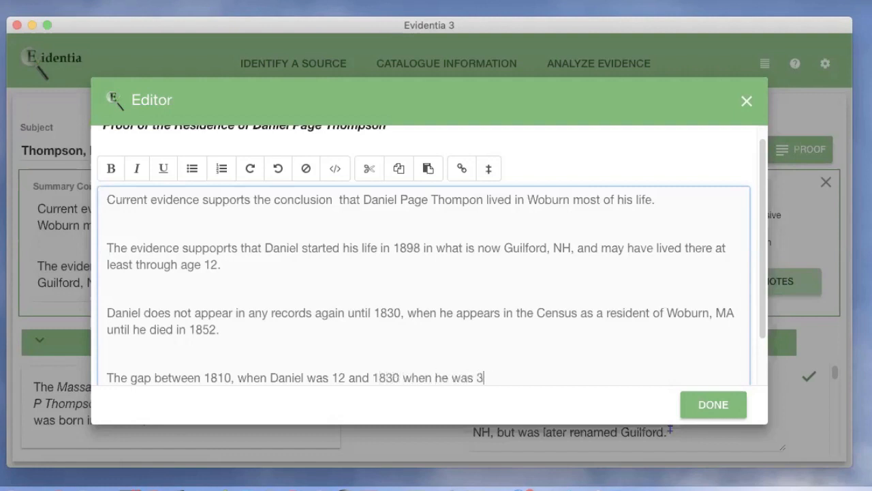
text(2 is yet to be filled)
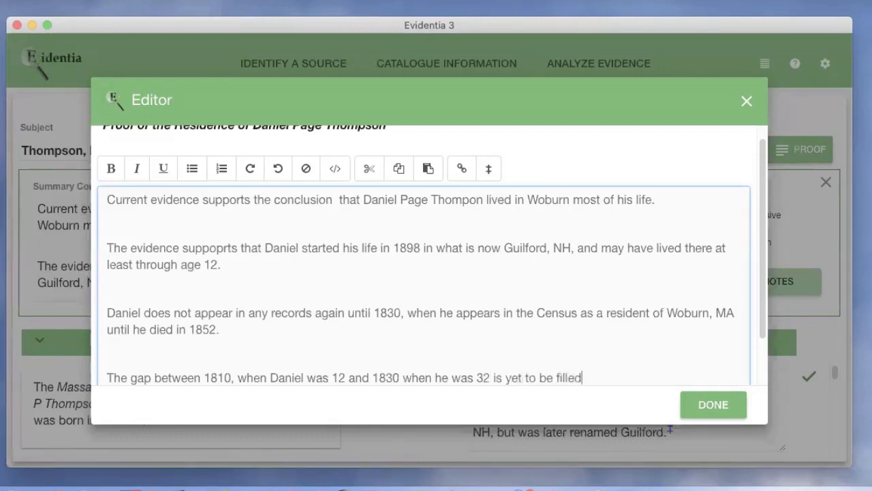
Step: Append "it is likely he was a boarder in another home, perhaps working a farm and would not have appeared in any census by name." and finish editing
text(.  it is likely he)
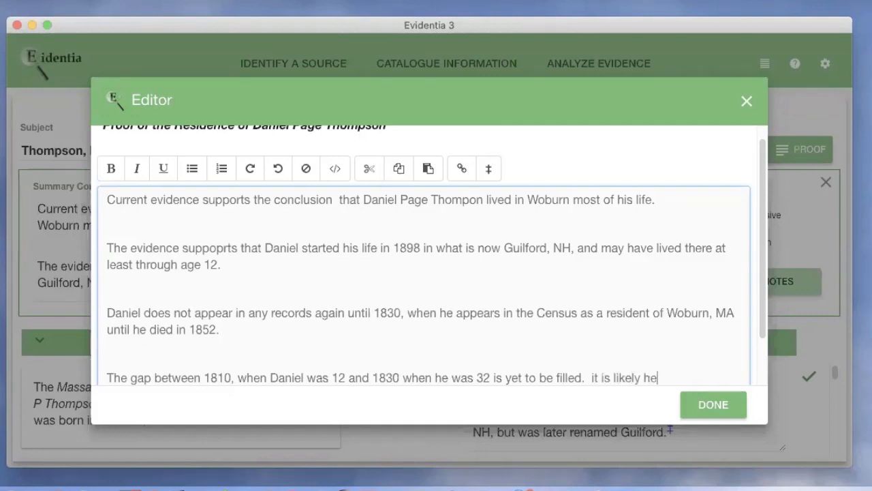
text( was a board)
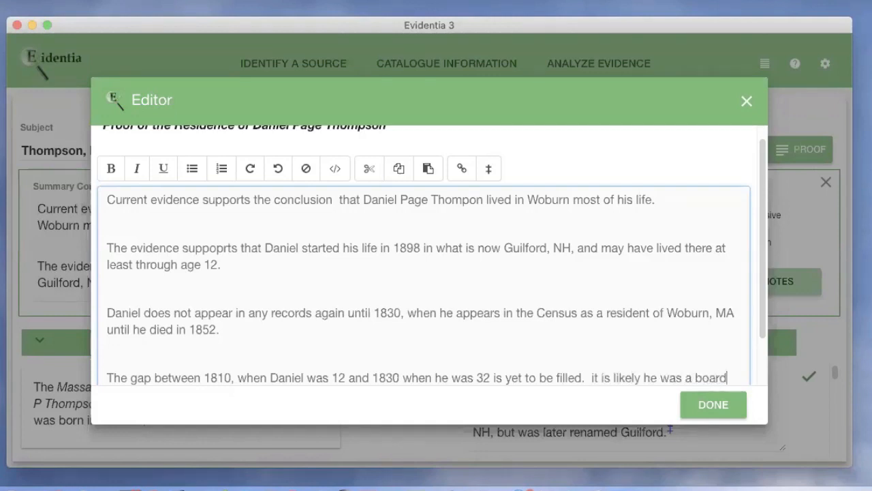
text(er in ano)
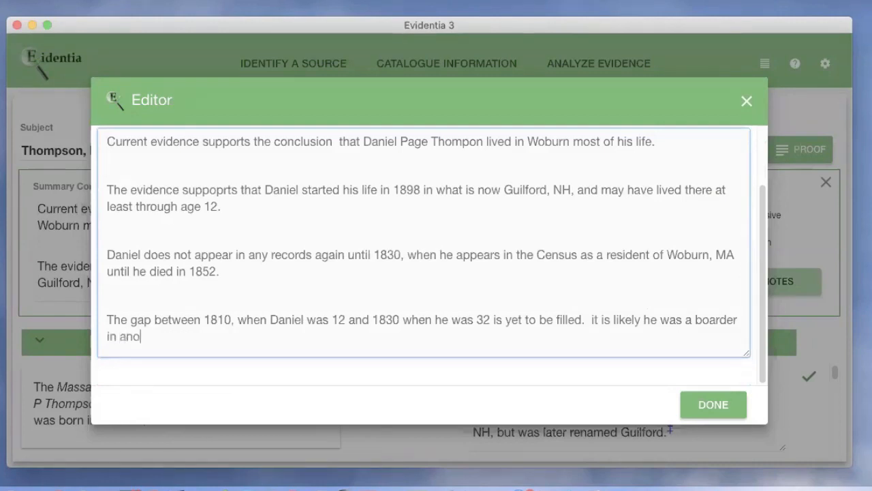
text(ther home,)
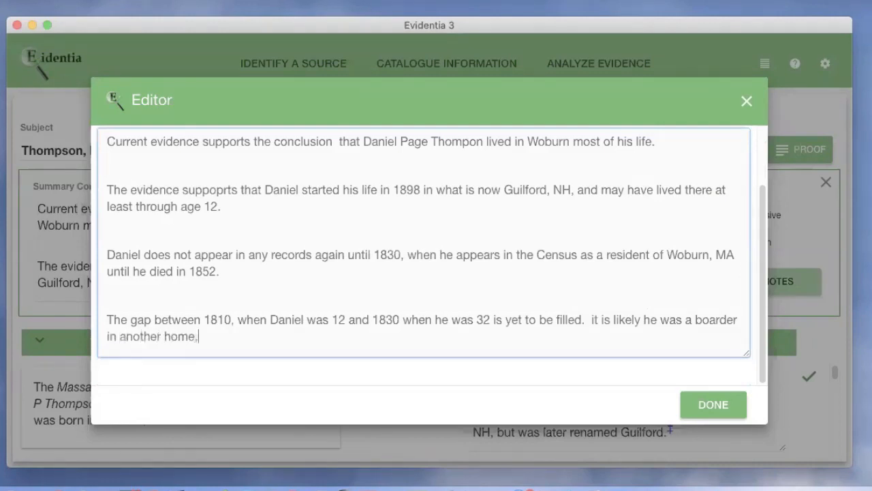
text( perhaps w)
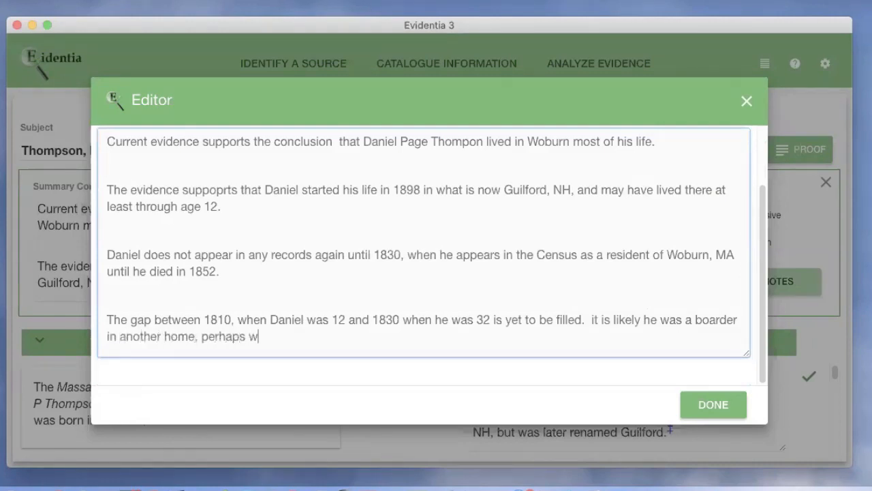
text(orking a farm and wou)
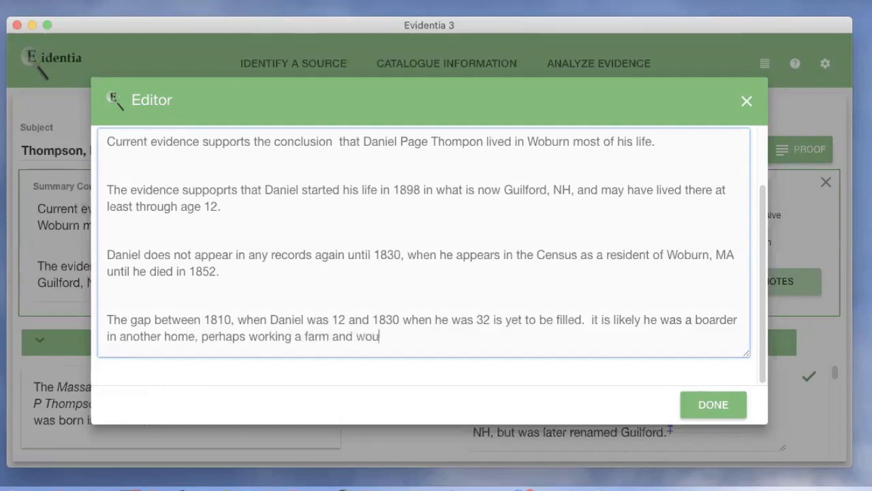
text(ld not have appeared in an)
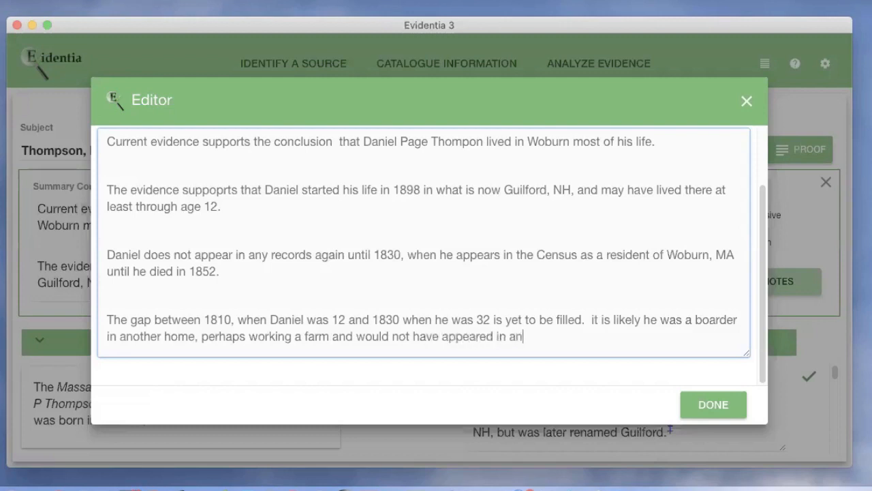
text(y census by name.)
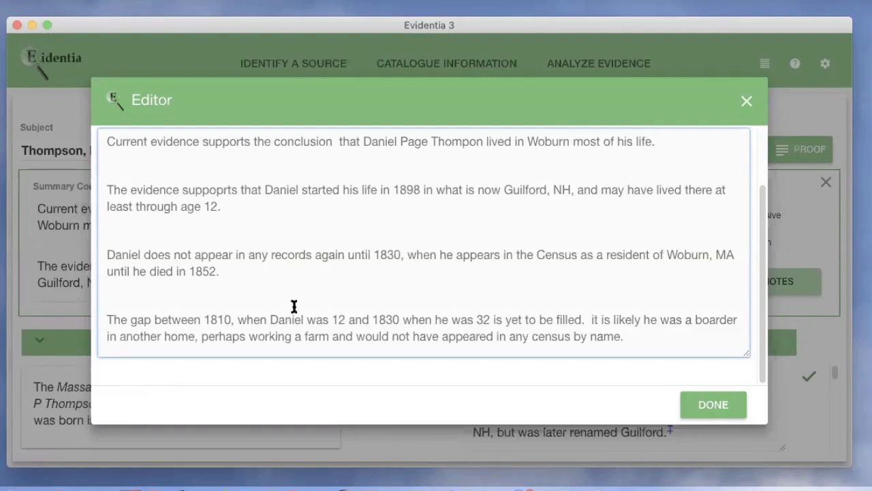
scroll(336, 310, up, 3)
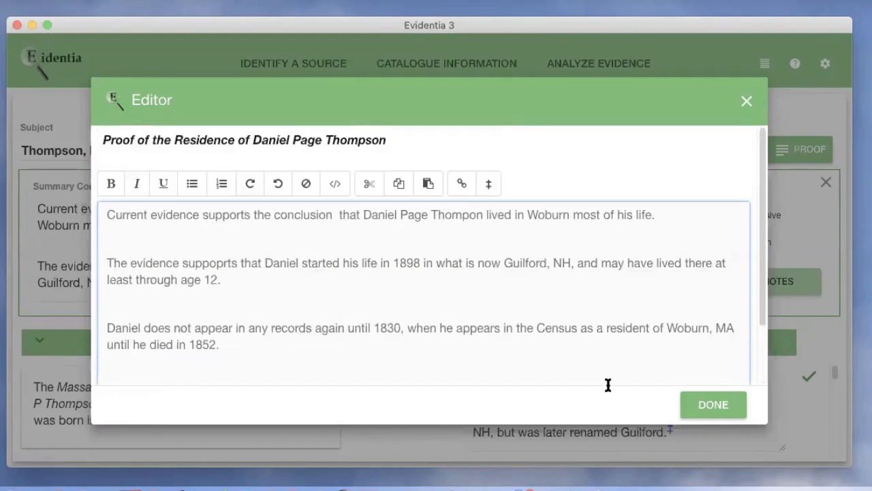
click(713, 405)
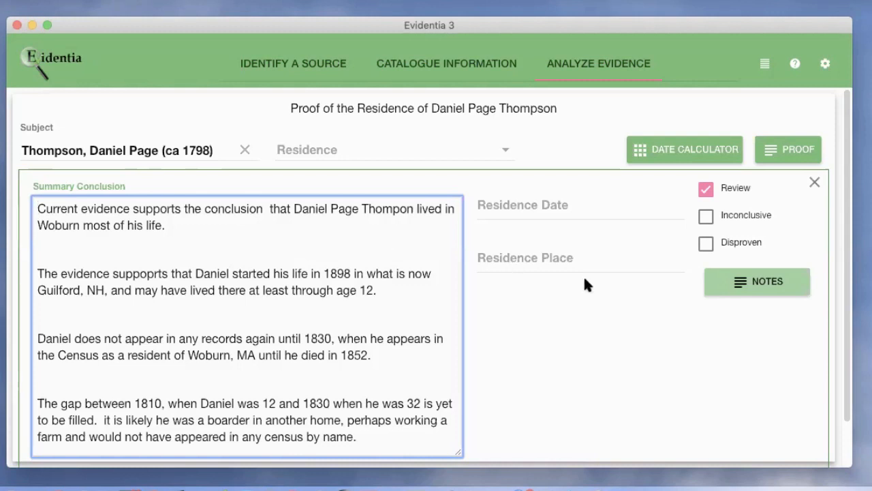
Step: Clear the proof's Review status and mark it as Inconclusive, with Disproven left unmarked
click(706, 191)
click(706, 190)
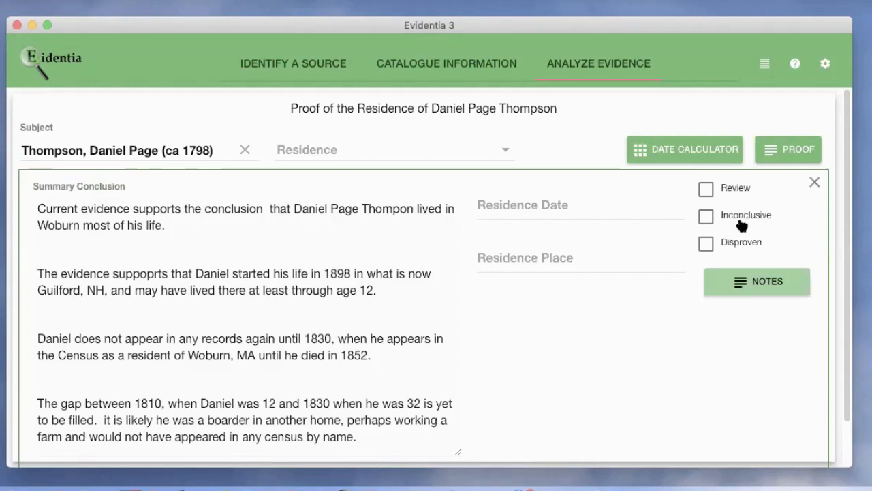
click(707, 217)
click(708, 245)
click(707, 247)
click(706, 246)
click(706, 245)
Step: Set the residence date to BET 1830 AND 1852 and the residence place to Woburn, MA
click(531, 206)
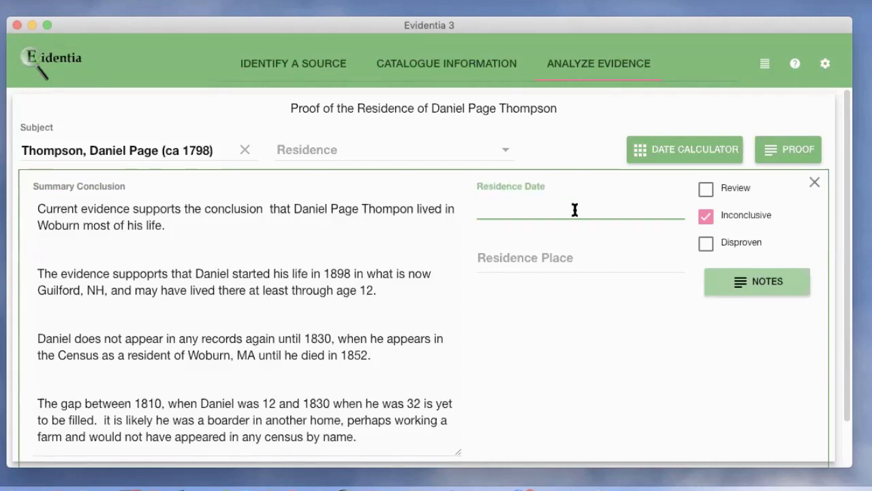
text(BET 1830 )
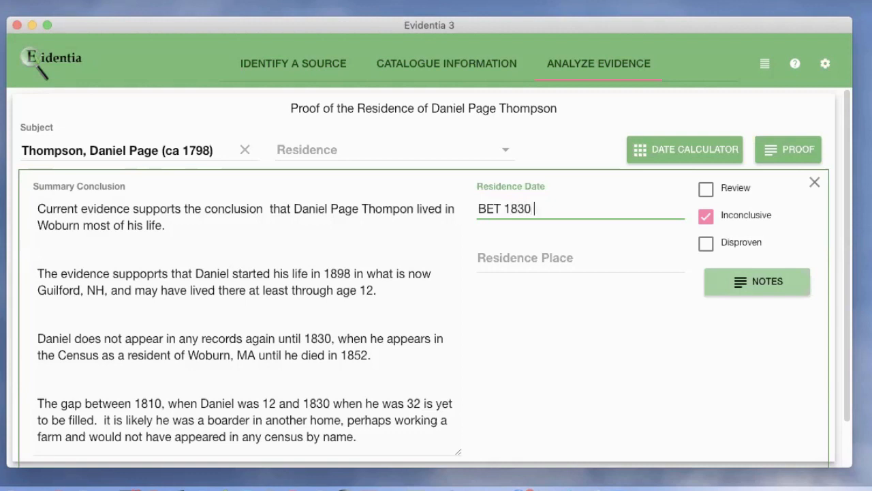
text(ANF 1852)
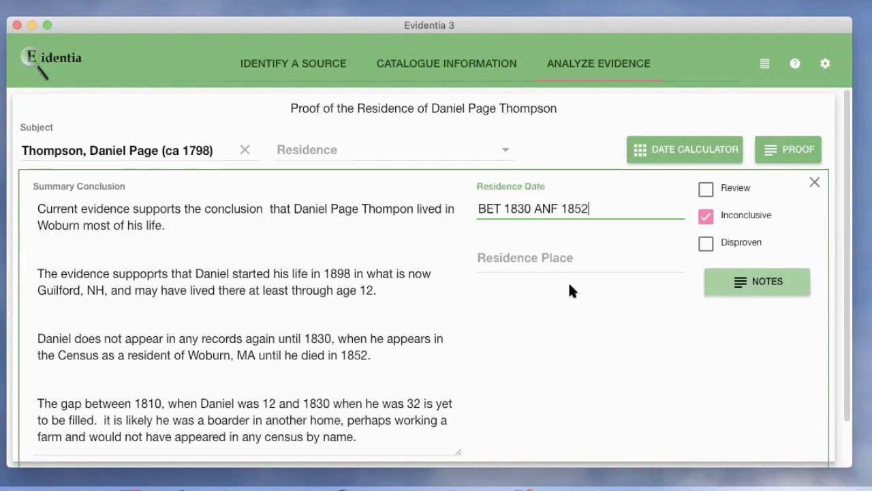
click(543, 255)
text(Woburn, MA)
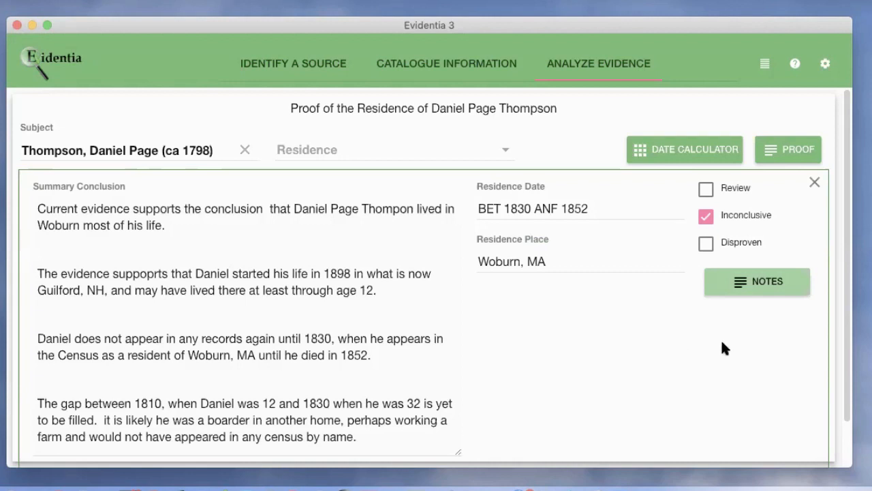
click(552, 208)
key(BackSpace)
text(D)
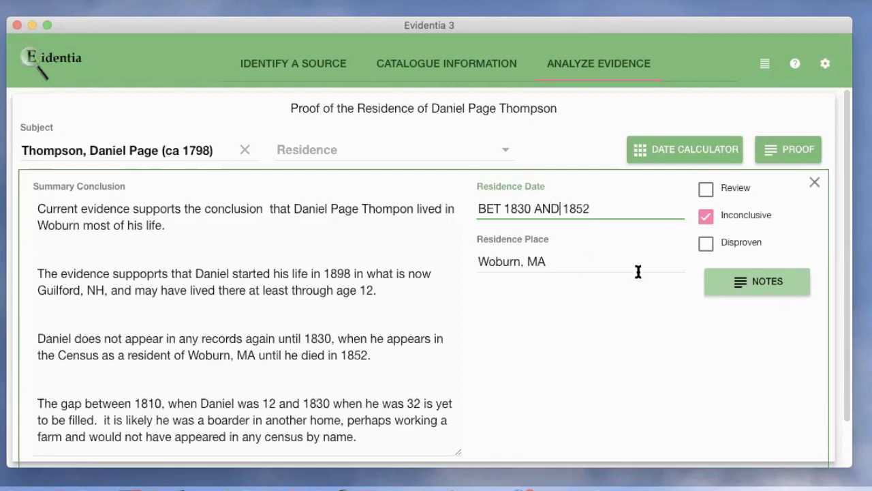
Step: Open the residence proof's research notes and add a note titled "Research Church records"
click(756, 289)
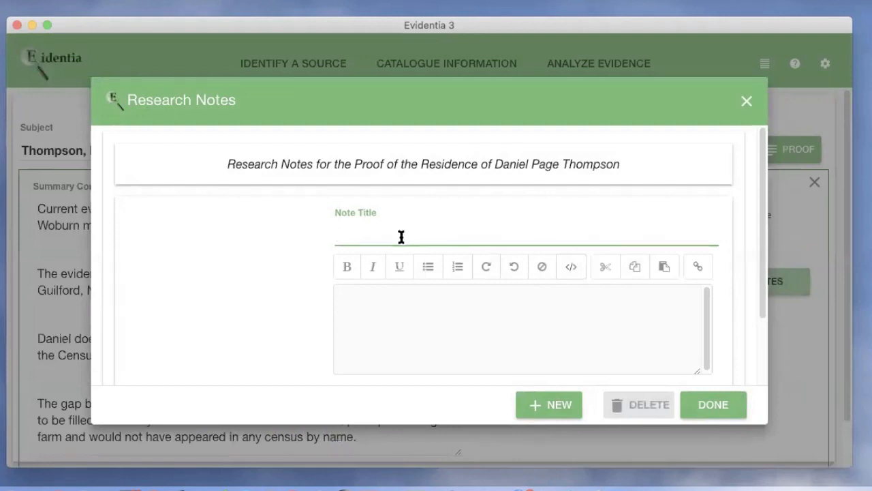
text(Rese)
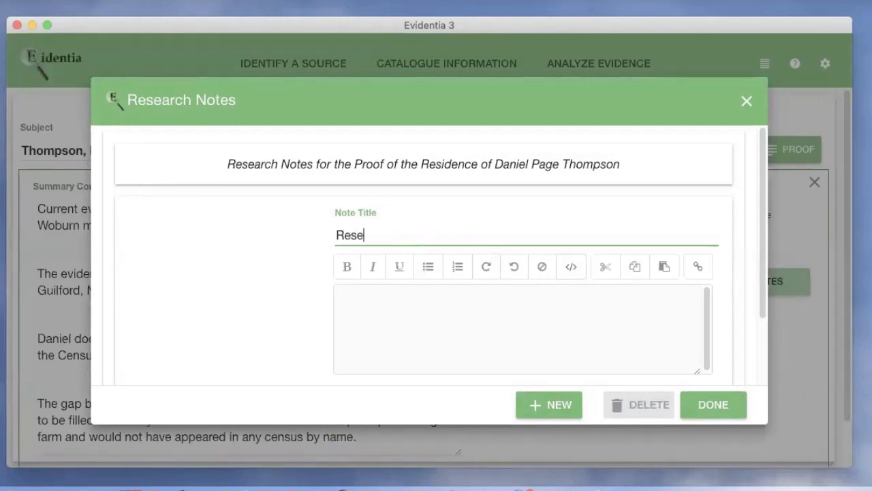
text(arch Church recor)
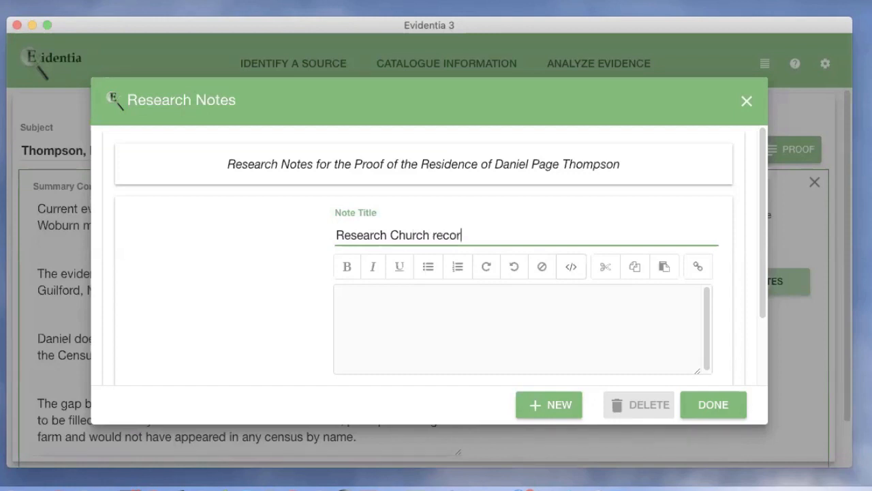
text(ds)
triple_click(479, 236)
key(super+c)
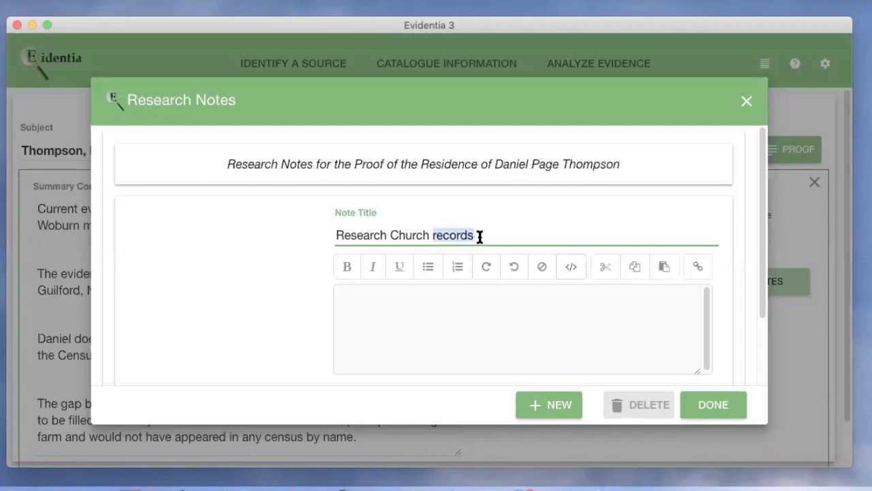
click(399, 320)
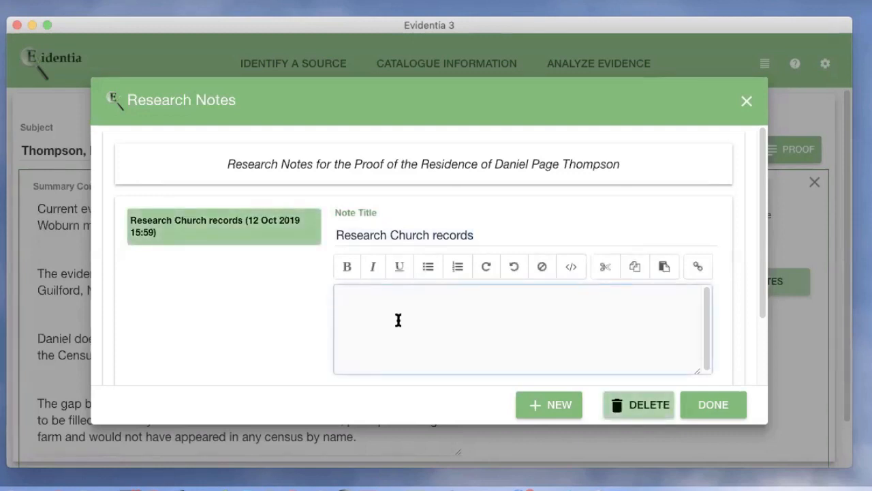
key(super+v)
Step: Add a second research note titled "Research land records" and save it with an empty body
click(565, 407)
click(413, 235)
text(Research )
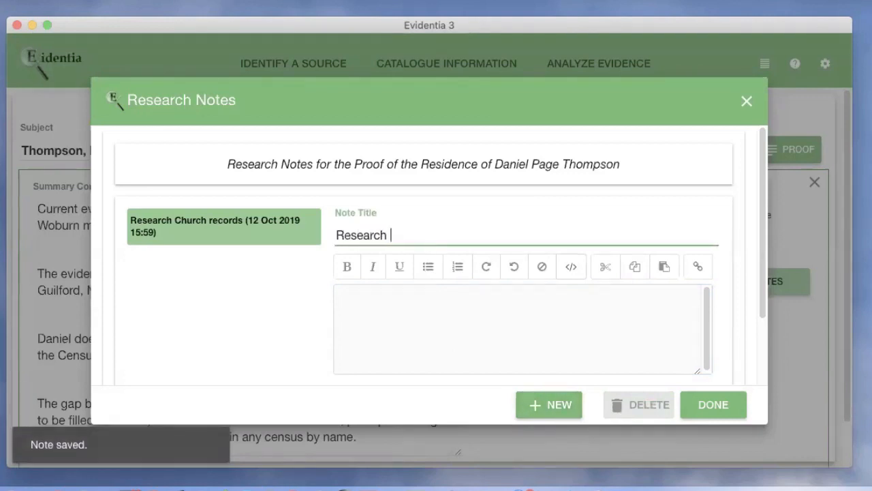
text(land records)
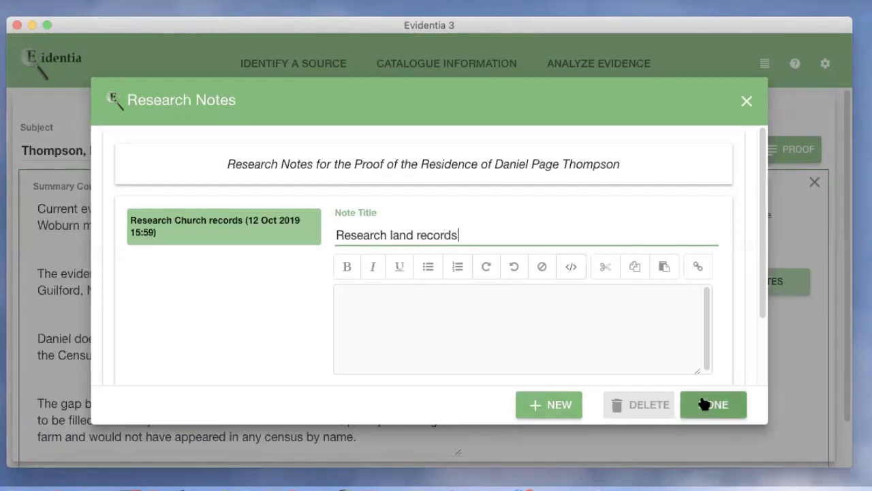
click(620, 342)
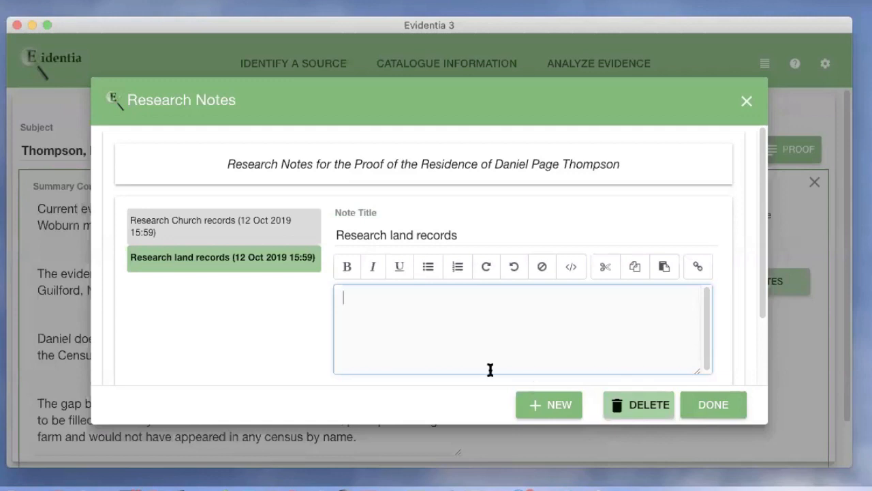
Step: Create a third research note titled "Research Probate records", leaving its body empty
click(558, 407)
click(405, 233)
text(Resea)
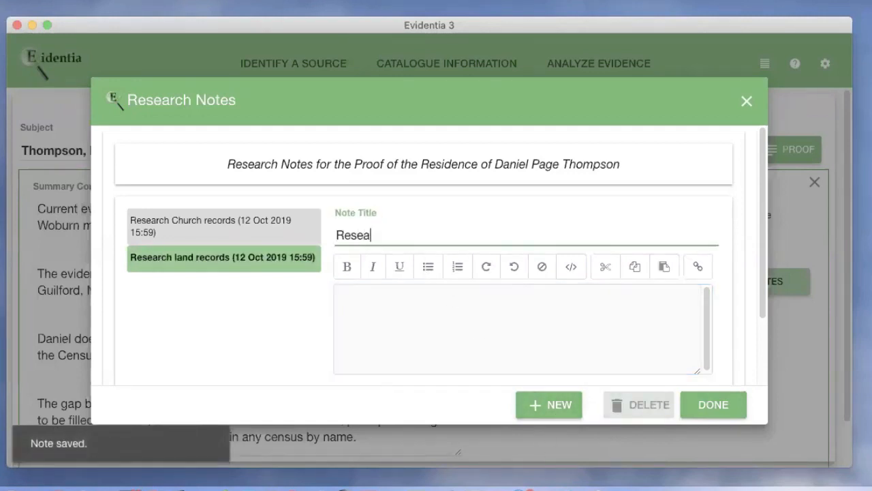
text(rch Probate)
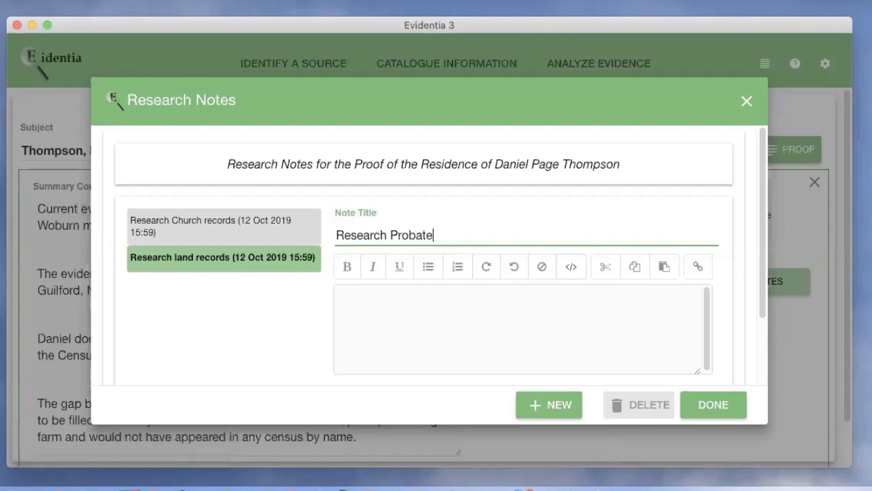
text( records)
click(468, 323)
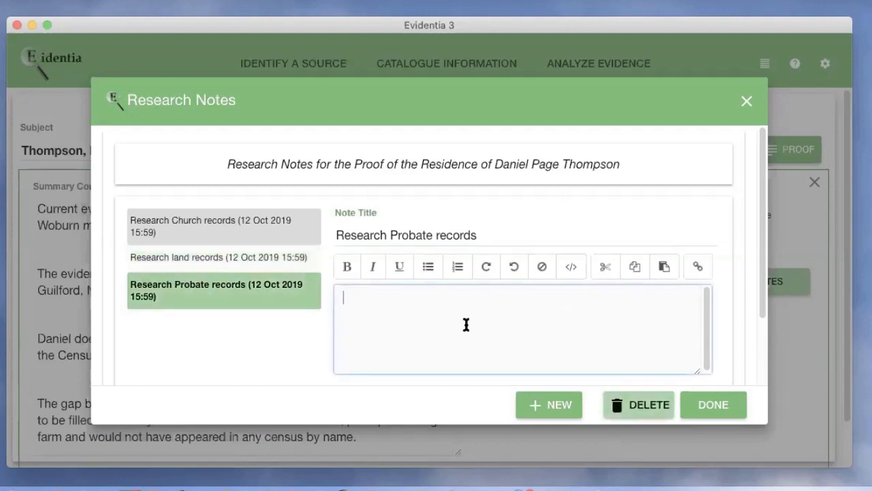
Step: Add a fourth research note whose title asks why the ancestor left NH, without any body text
click(560, 407)
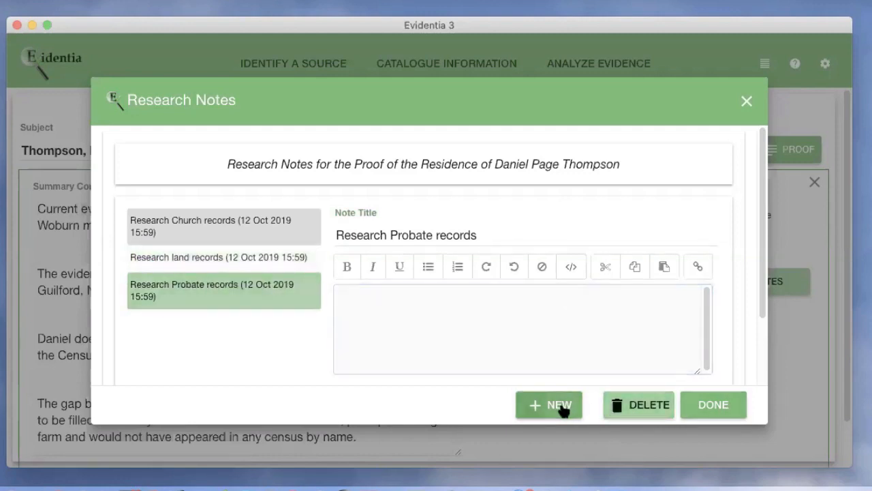
click(427, 234)
text(Why did Danie)
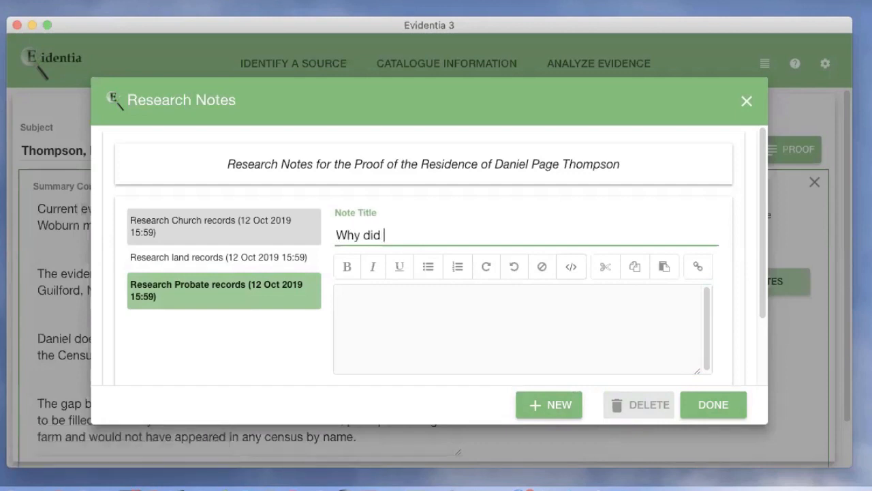
text(l leave NH)
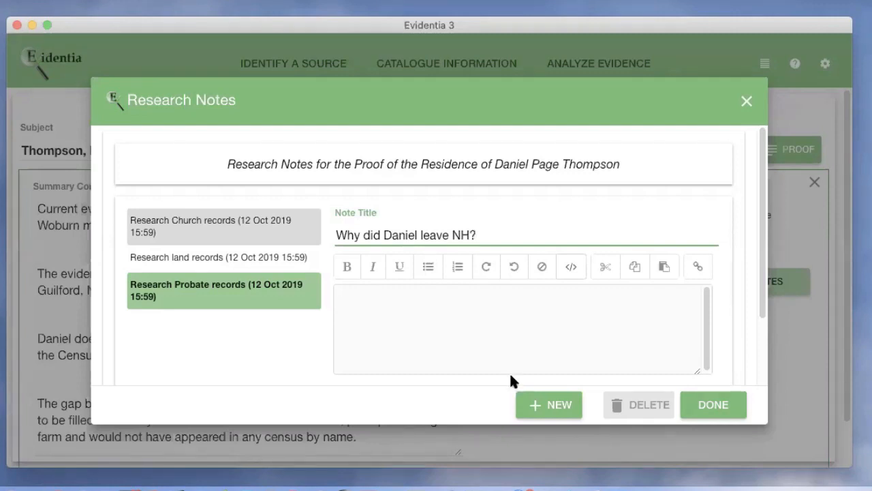
click(563, 334)
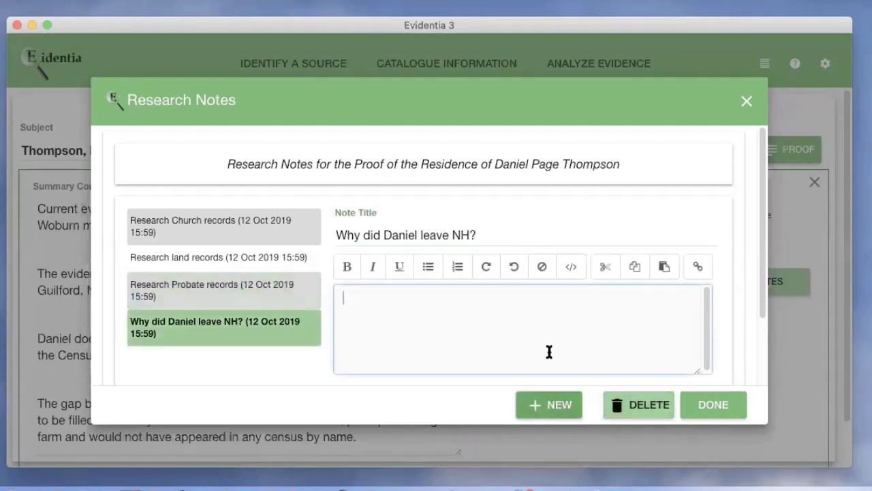
Step: Add a fifth research note whose title asks why the ancestor chose Woburn, and finish the research notes
click(561, 406)
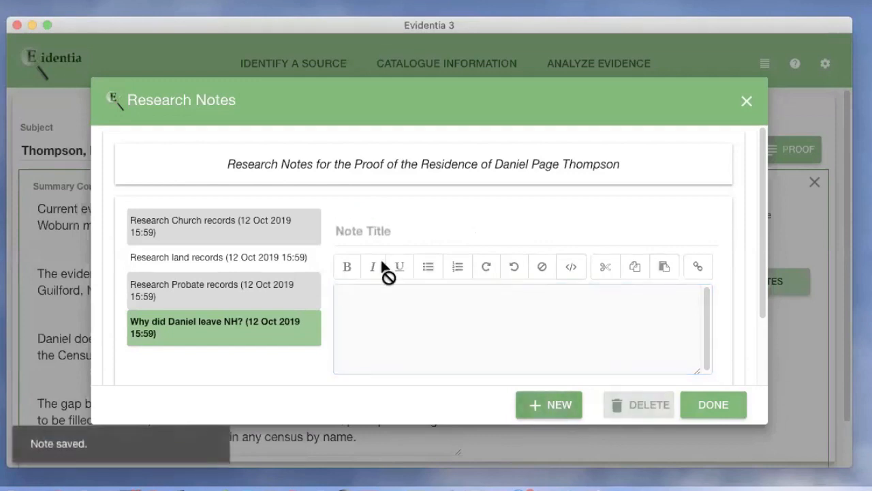
click(369, 233)
text(Why did Daniel choose)
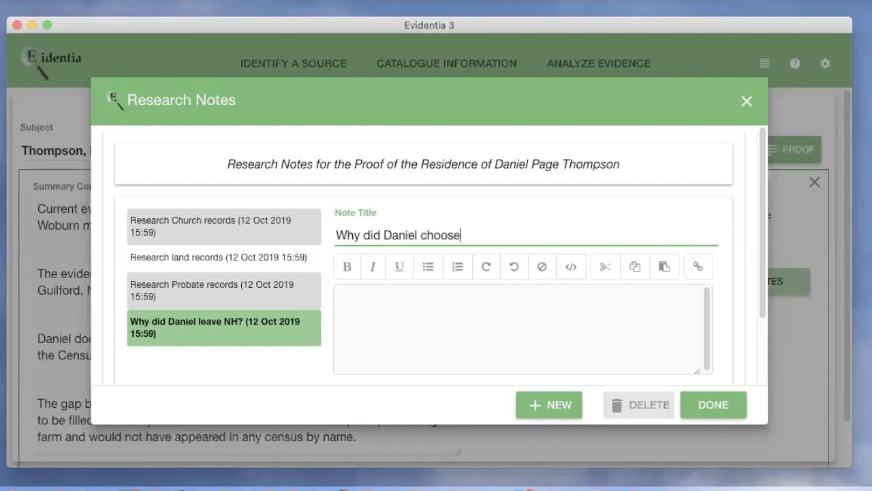
text( Woburn)
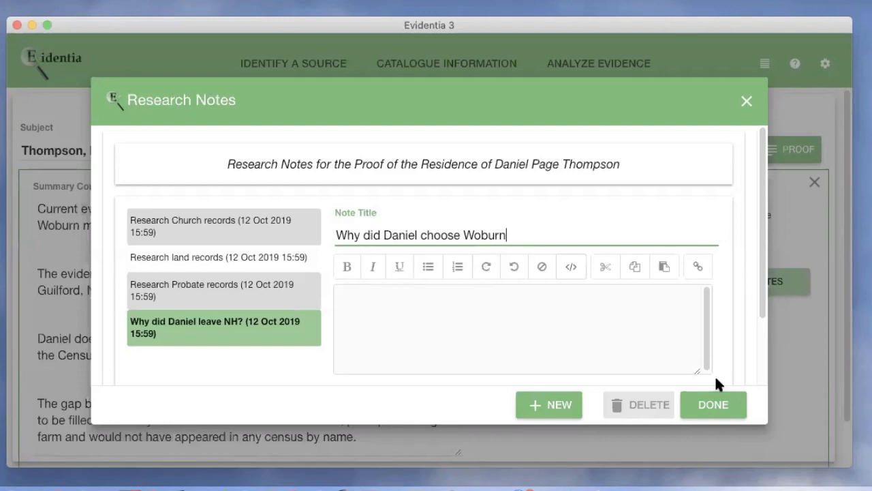
click(639, 325)
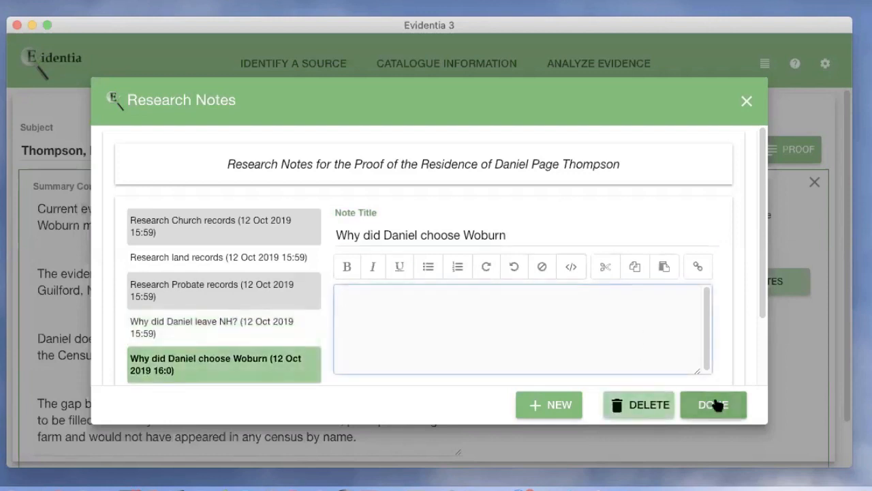
click(714, 403)
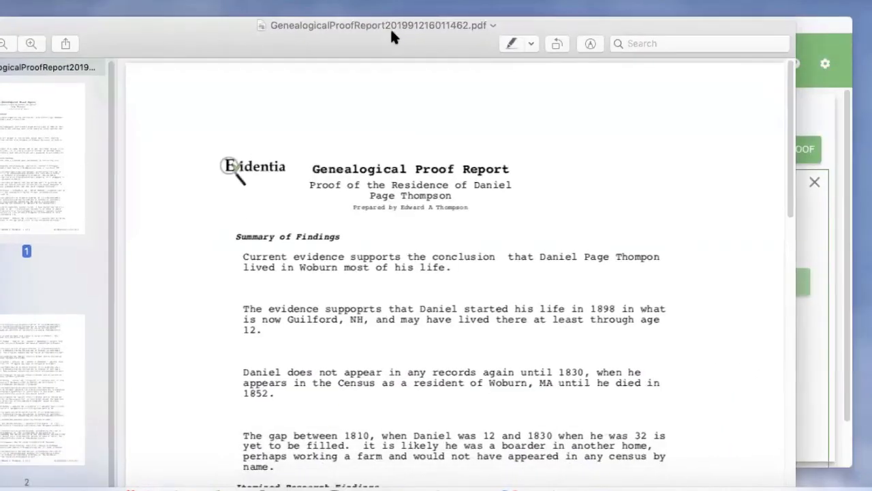
Step: Examine the PDF Genealogical Proof Report in Preview, reading its summary of findings and itemized research findings
drag(391, 31, 390, 15)
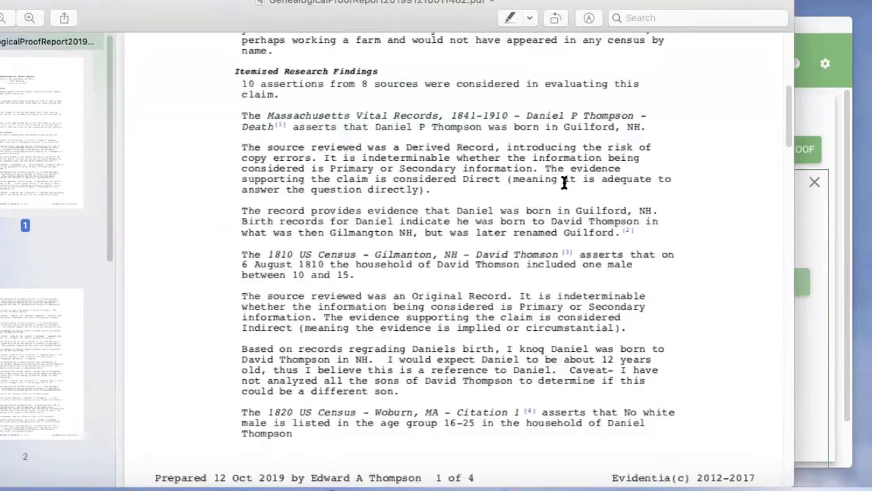
scroll(652, 271, up, 10)
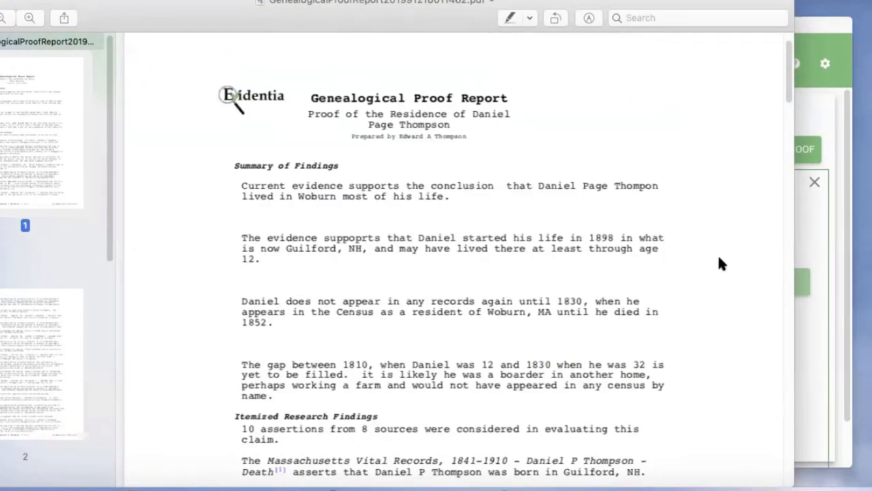
scroll(709, 260, down, 1)
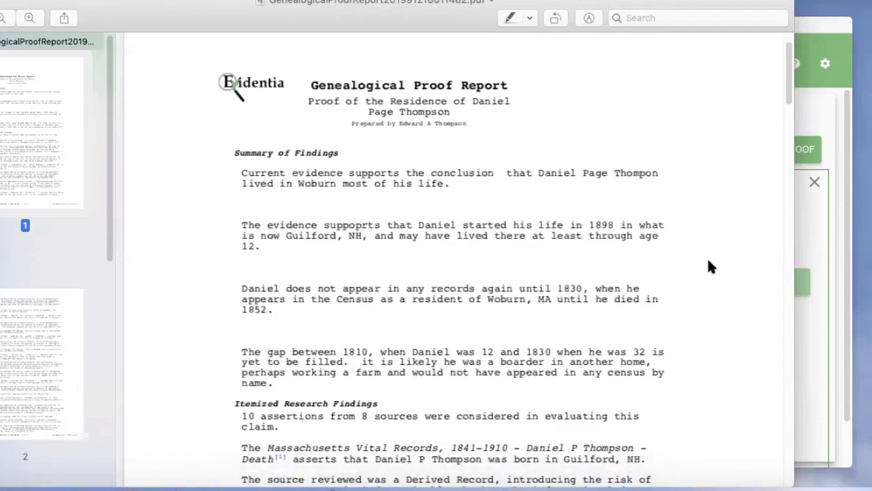
scroll(709, 266, down, 5)
scroll(709, 266, down, 1)
scroll(707, 265, down, 1)
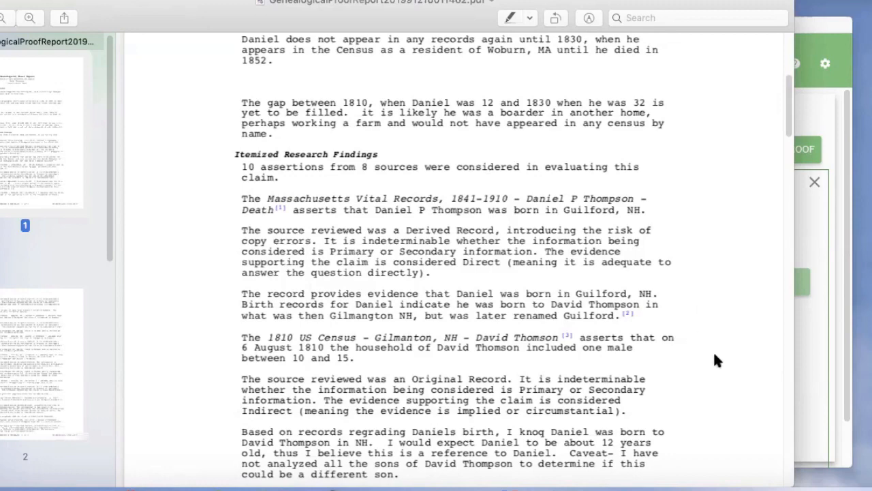
scroll(710, 357, down, 1)
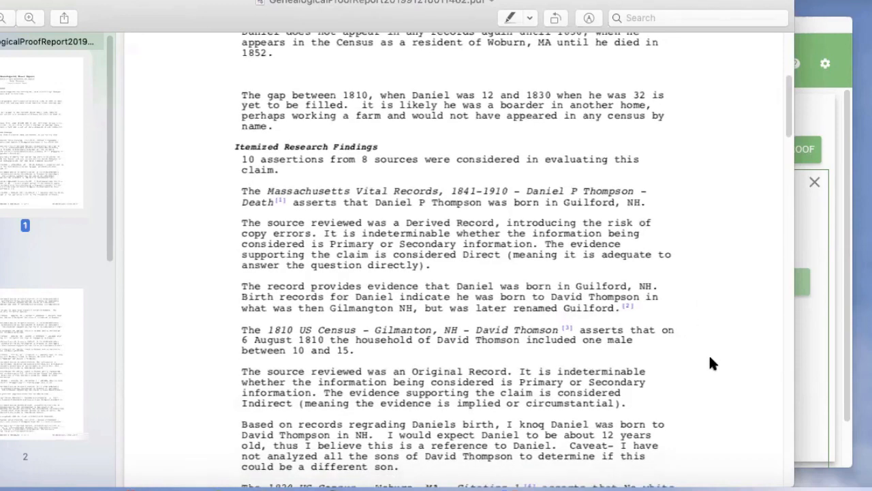
scroll(709, 364, down, 5)
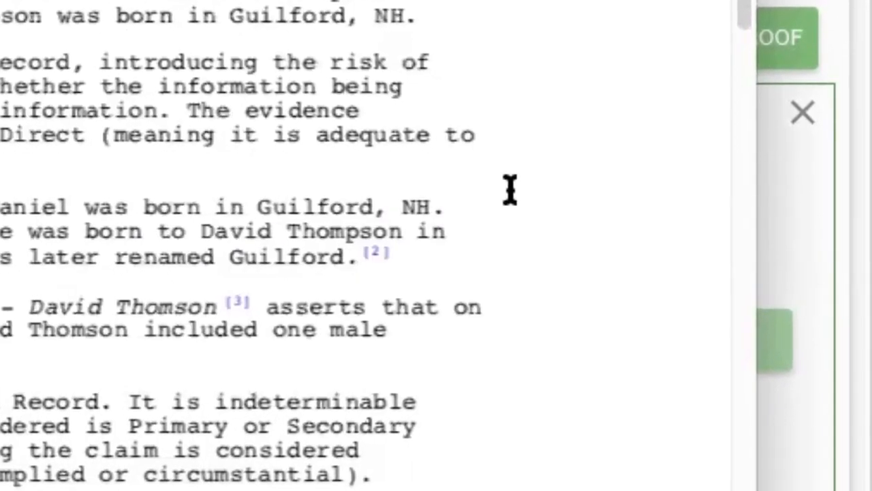
scroll(536, 40, up, 1)
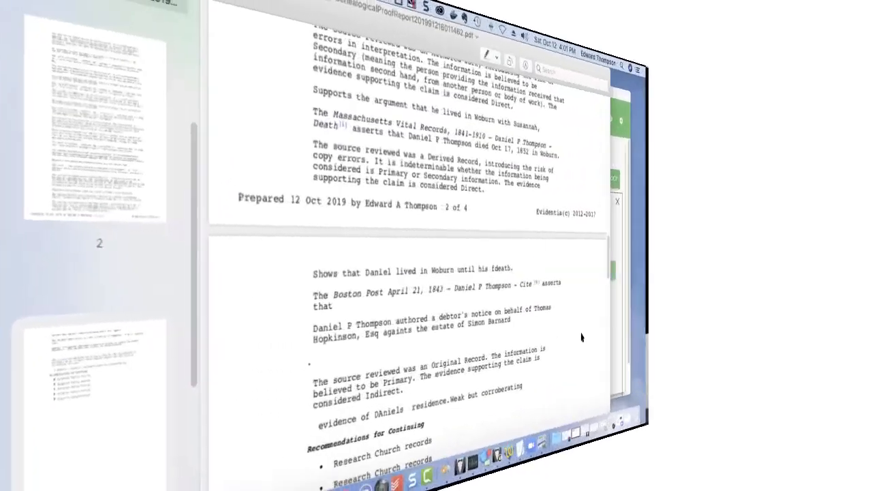
Step: Check the report's Recommendations for Continuing list and its End Notes, highlighting the "undefined" title in the second end note
scroll(702, 355, down, 2)
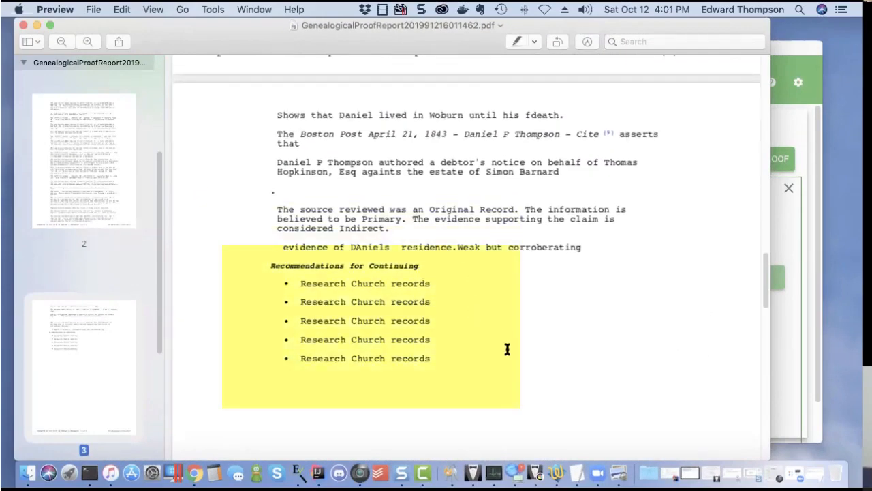
scroll(504, 345, down, 3)
scroll(504, 345, up, 3)
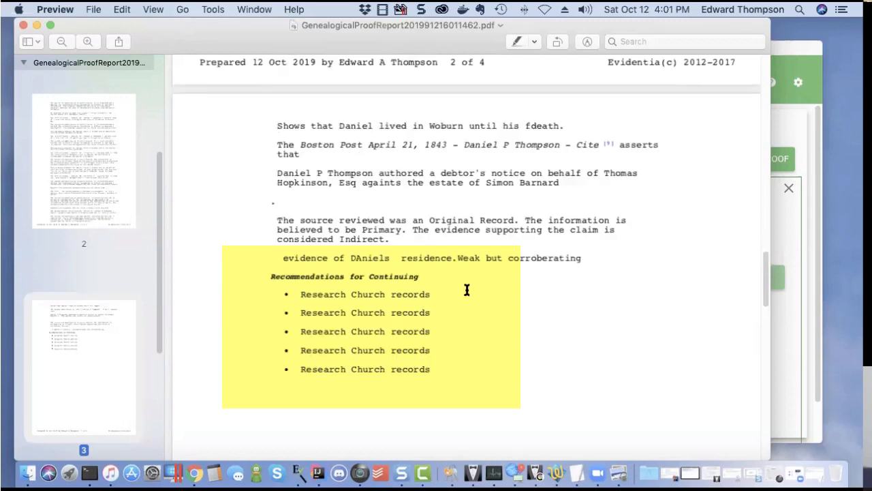
scroll(470, 347, down, 2)
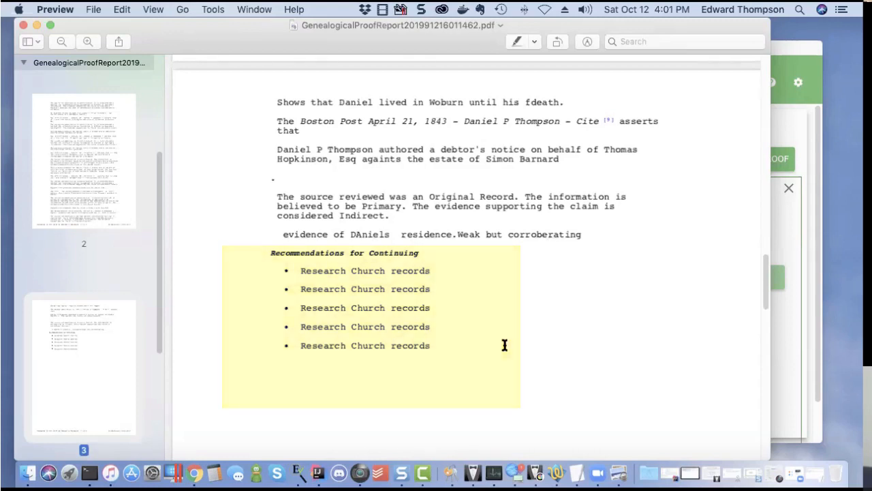
scroll(505, 346, down, 10)
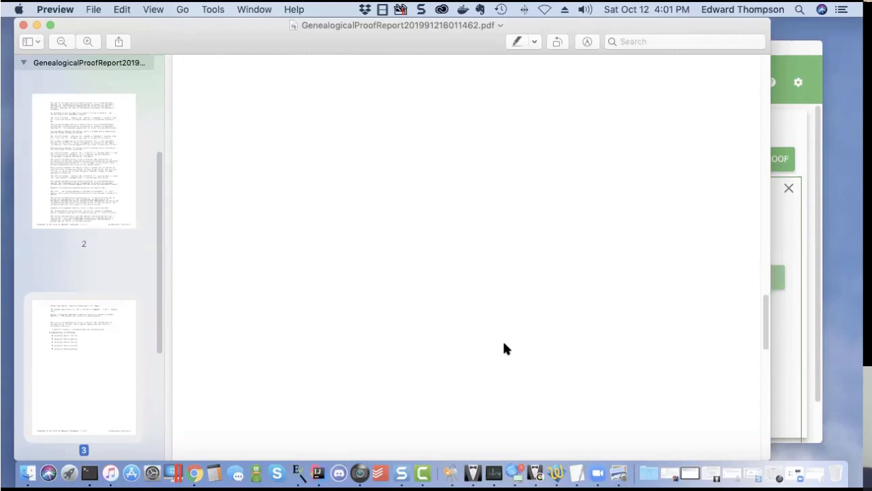
scroll(505, 348, down, 8)
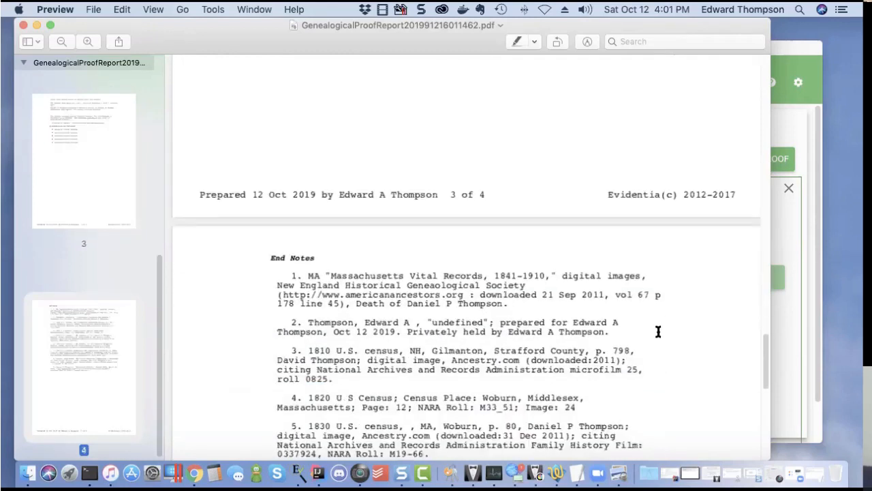
scroll(661, 324, down, 2)
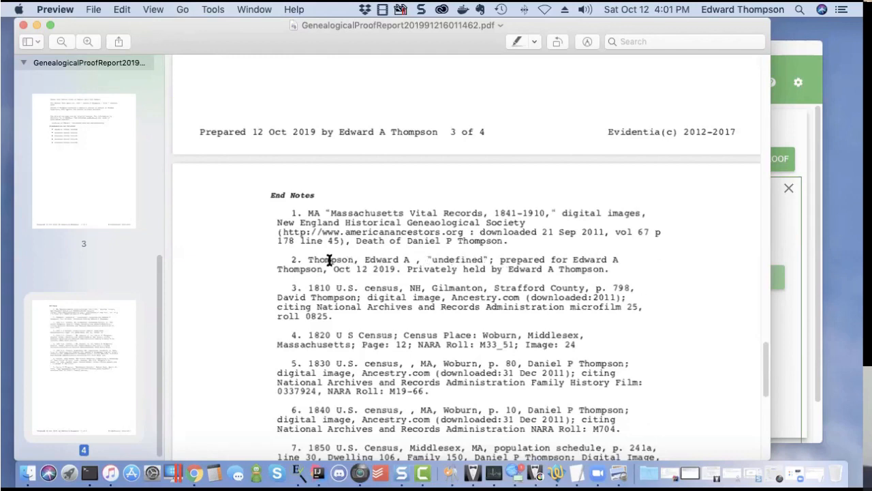
double_click(470, 257)
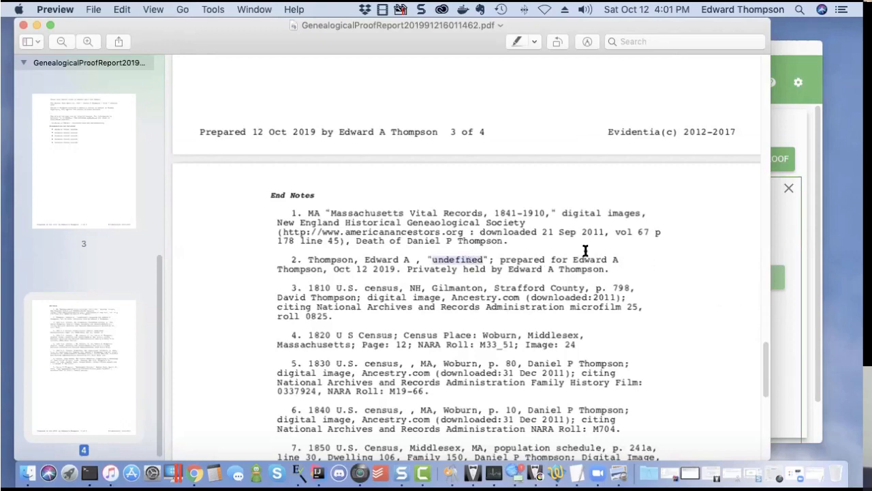
scroll(698, 277, up, 2)
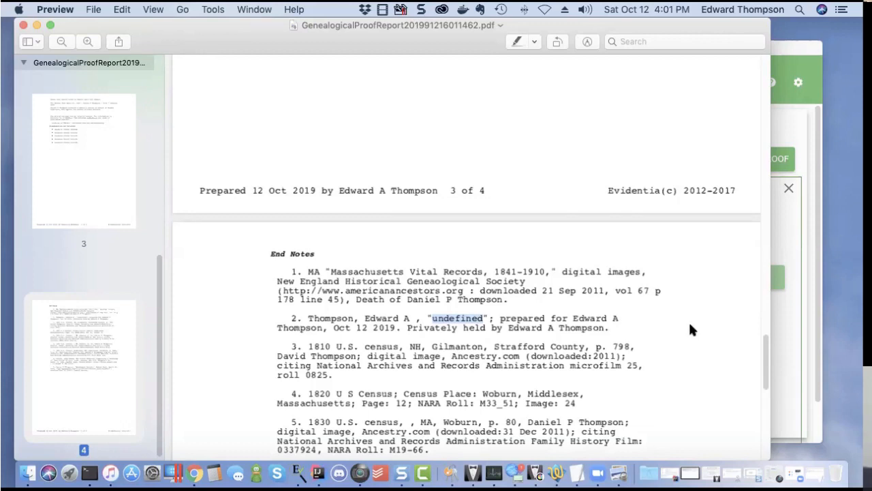
Step: Read through all the numbered source citations in the report's End Notes, and close the Genealogical Proof Report PDF
scroll(687, 323, down, 1)
scroll(685, 325, up, 2)
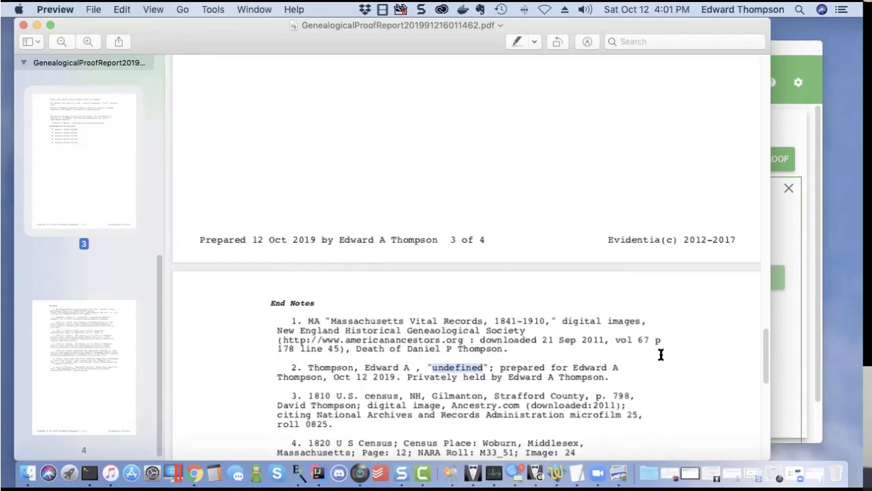
double_click(466, 372)
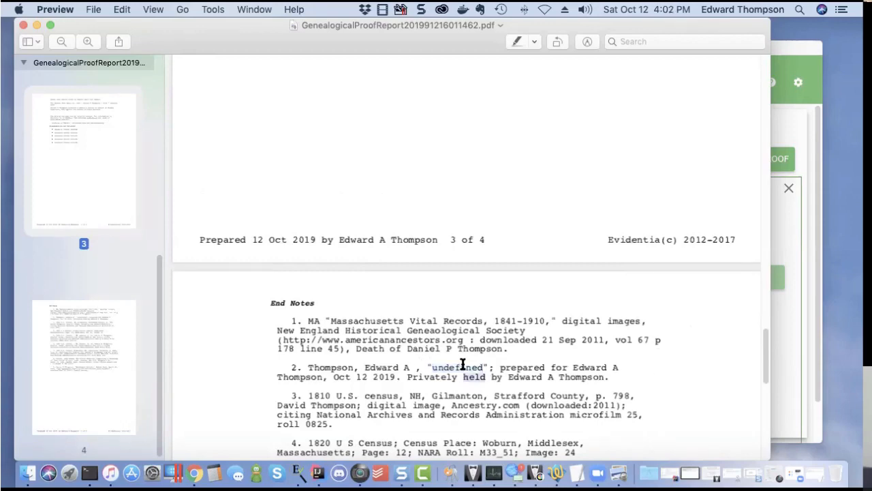
double_click(462, 367)
scroll(685, 390, down, 10)
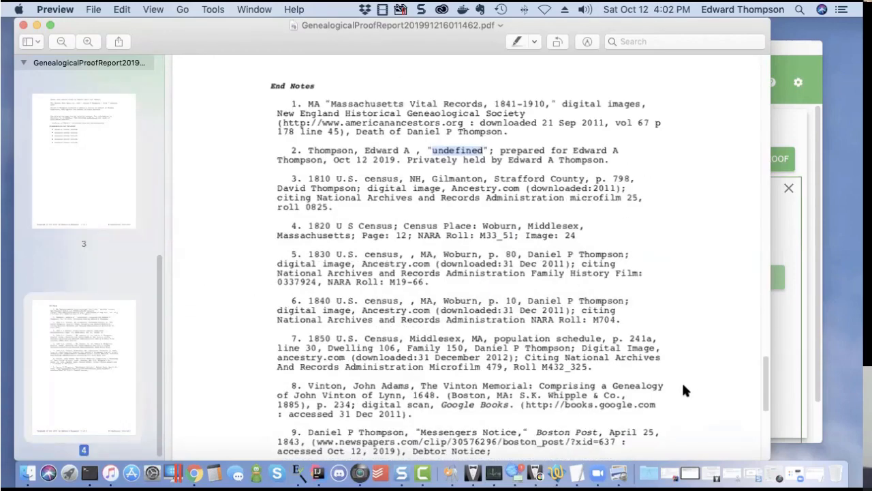
scroll(685, 390, up, 3)
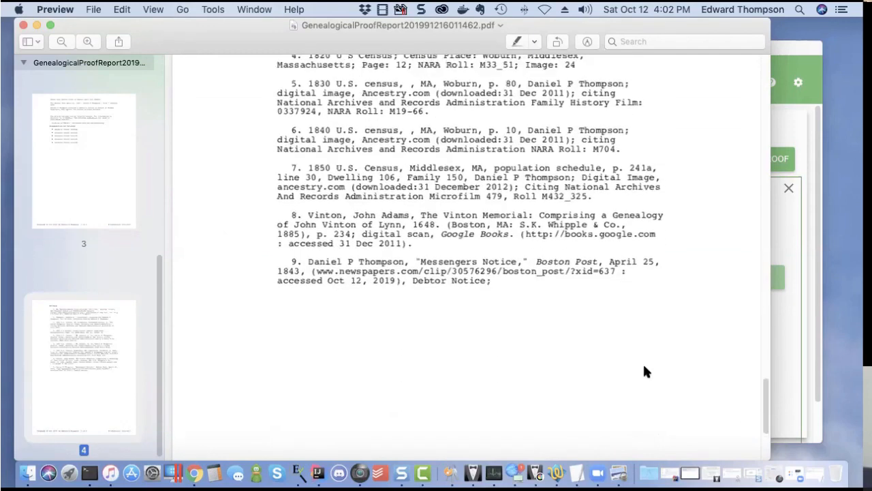
scroll(644, 367, up, 2)
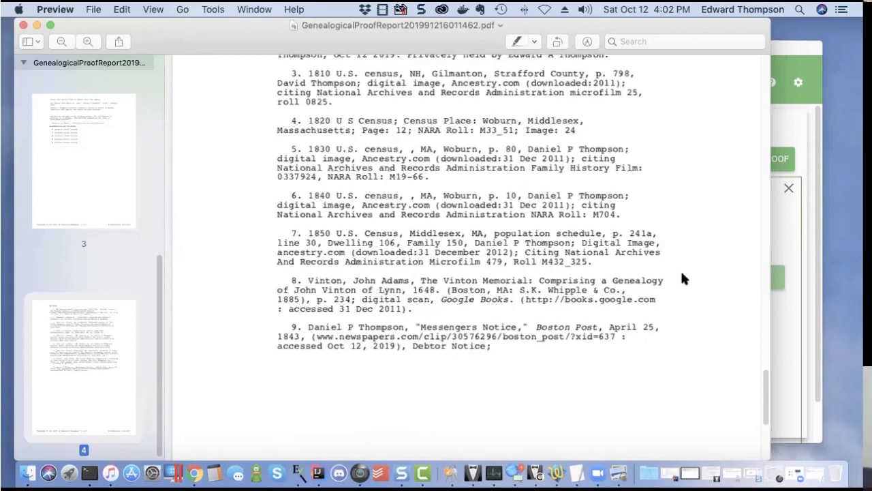
scroll(684, 263, up, 3)
scroll(685, 254, up, 5)
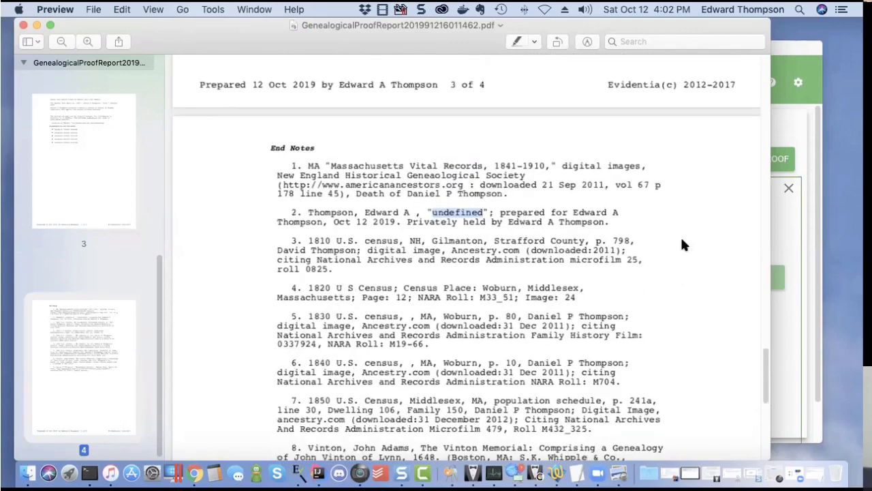
scroll(689, 242, up, 15)
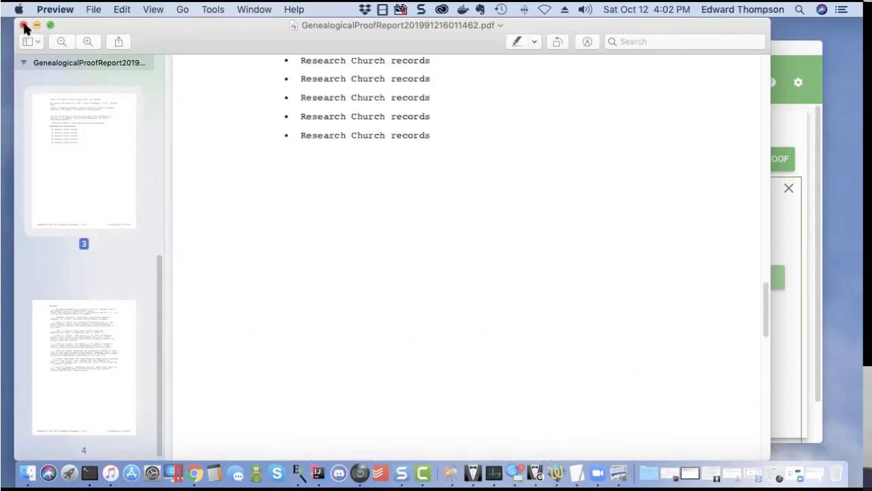
click(23, 25)
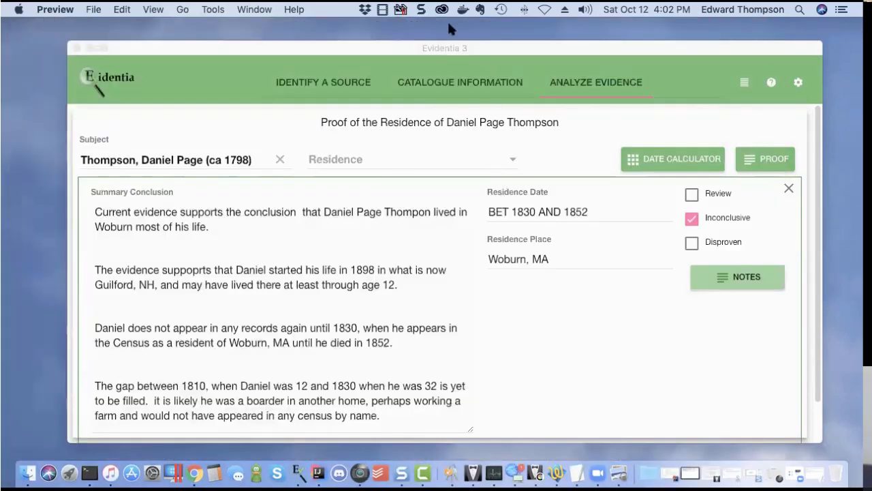